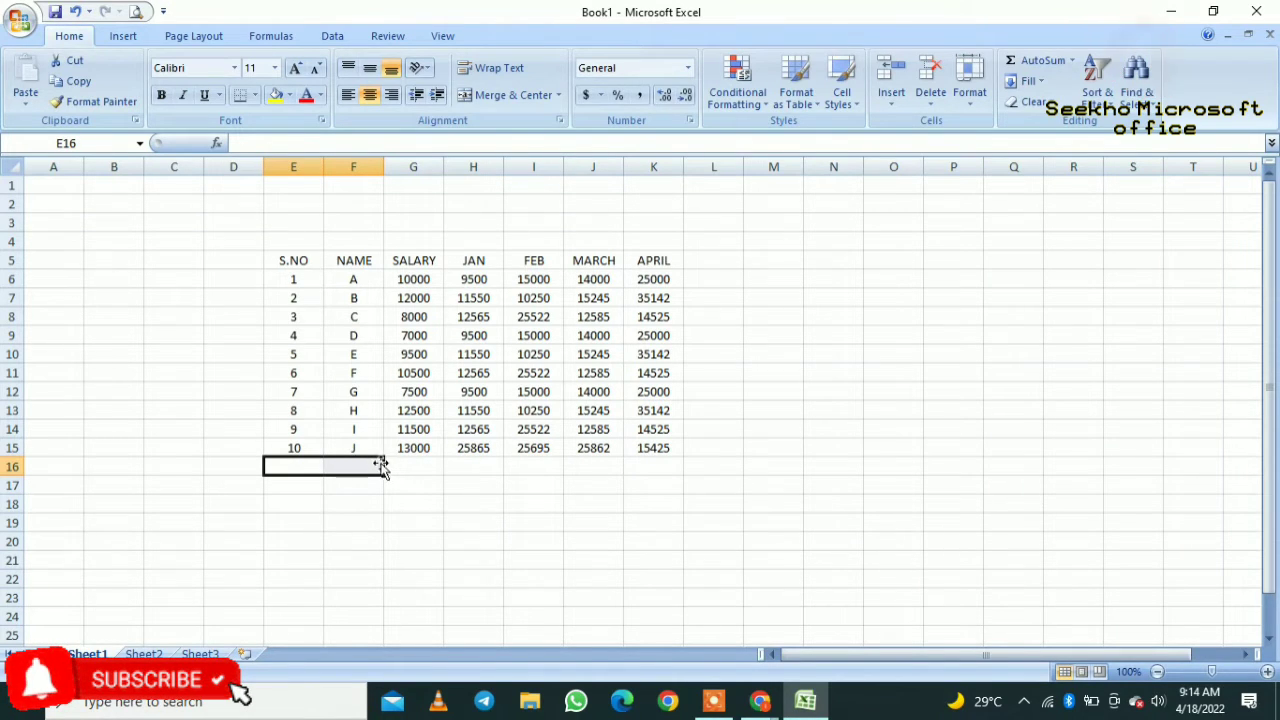
- Merge and center cells E16:F16 and enter the label TOTAL COMPANY DUE PAYMENT MONTH WISE
click(508, 94)
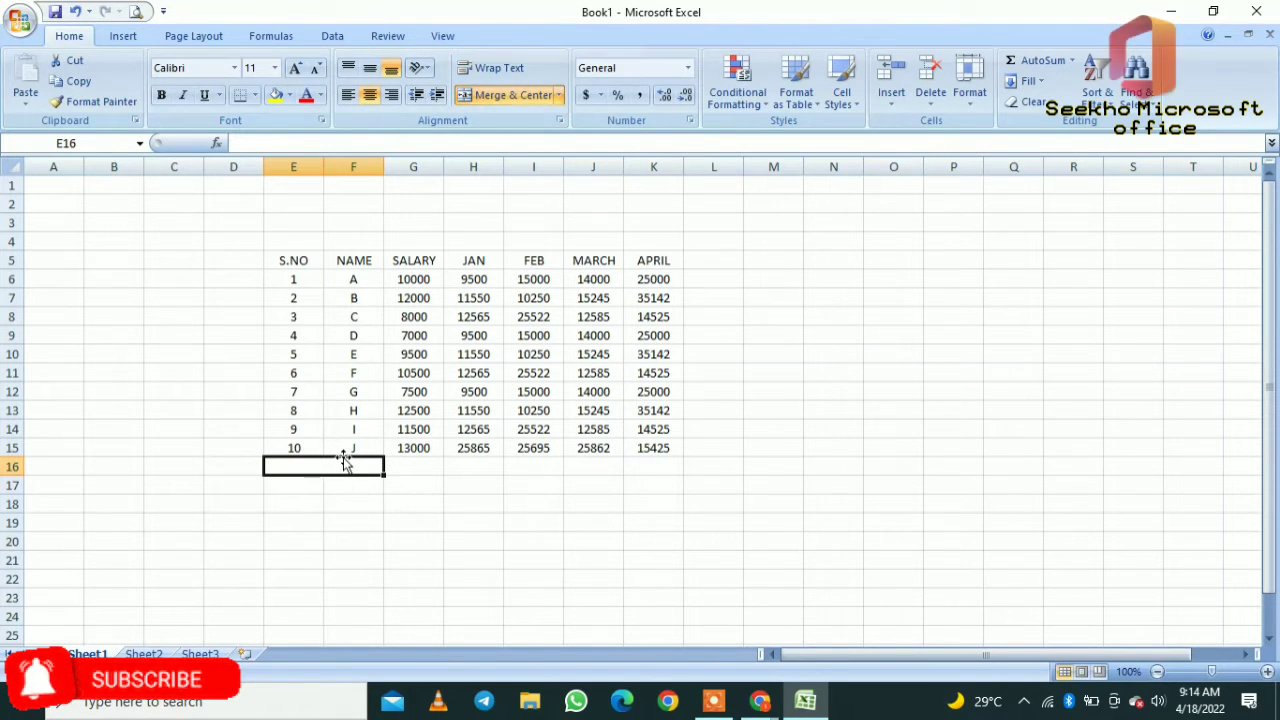
text(TOT)
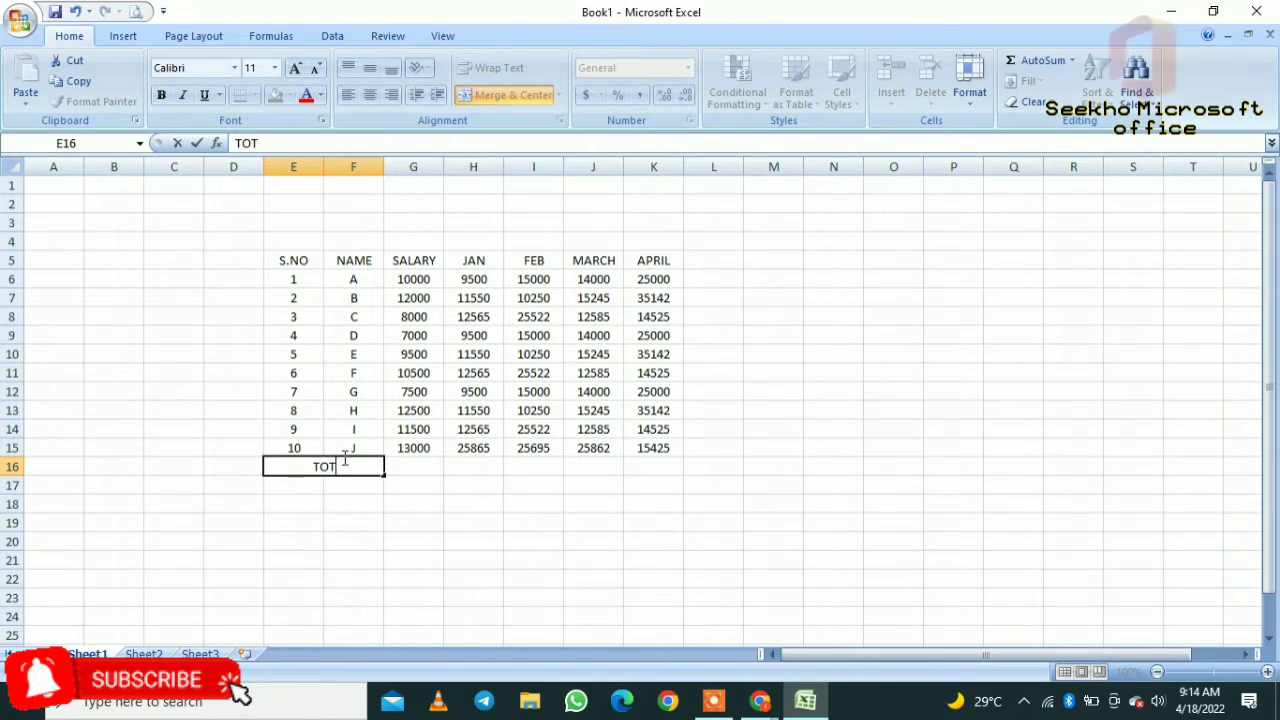
text(AL COM)
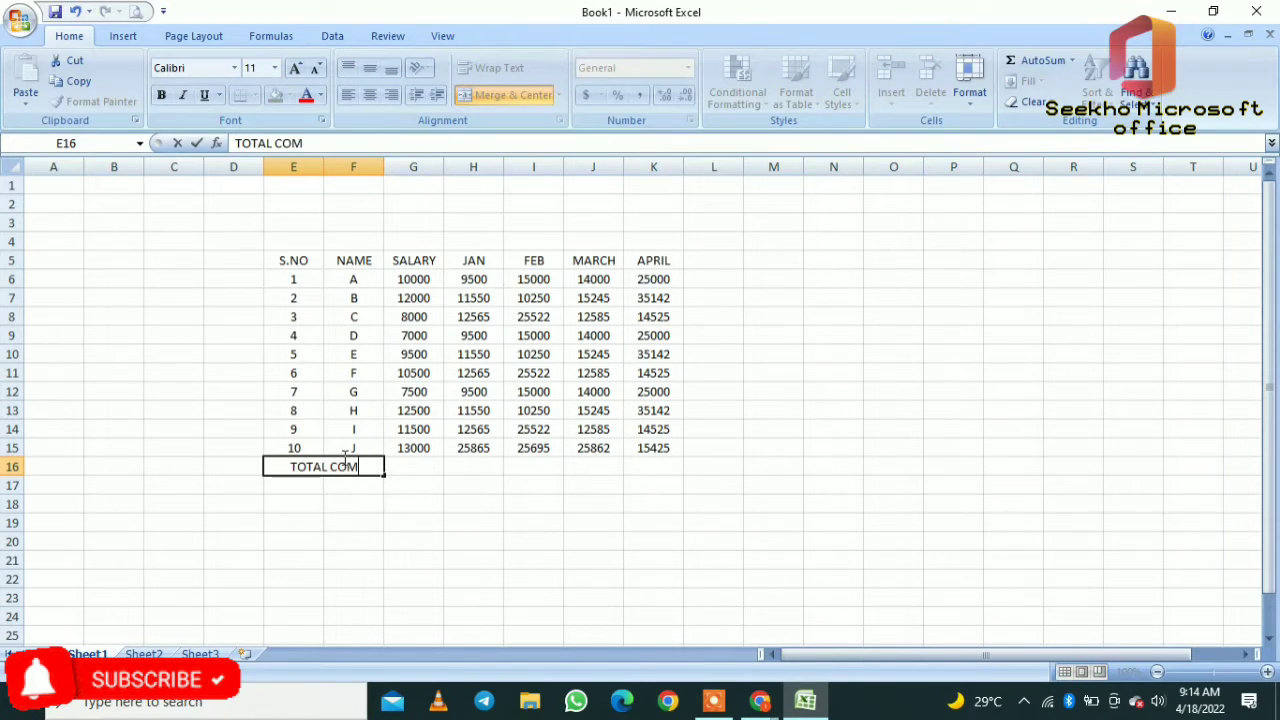
text(PANY )
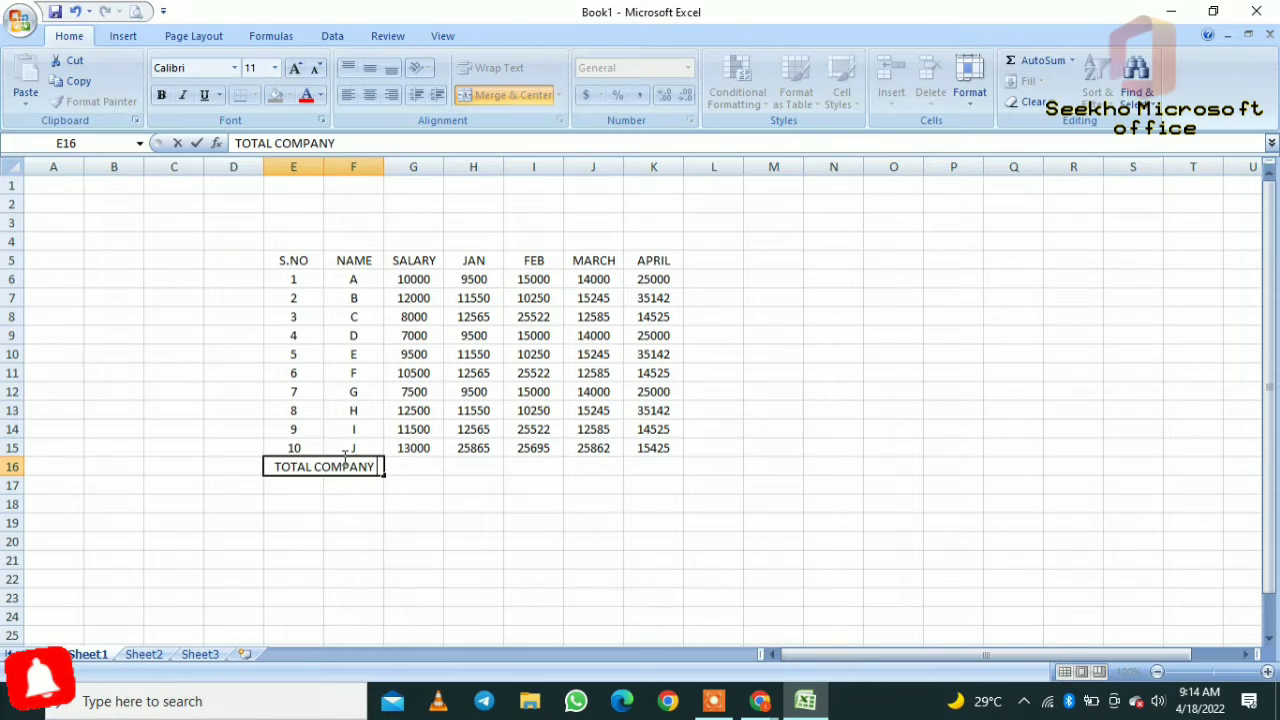
text(DU)
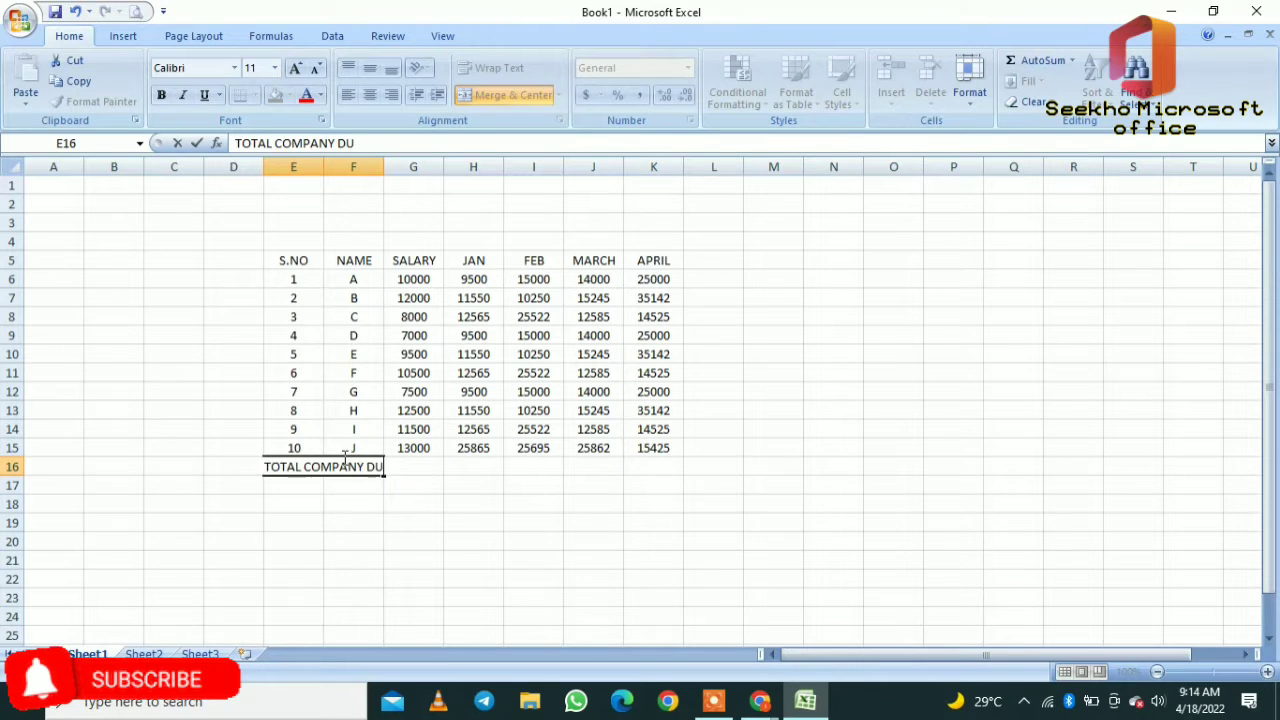
text(E BALA)
key(BackSpace)
key(BackSpace)
key(BackSpace)
key(BackSpace)
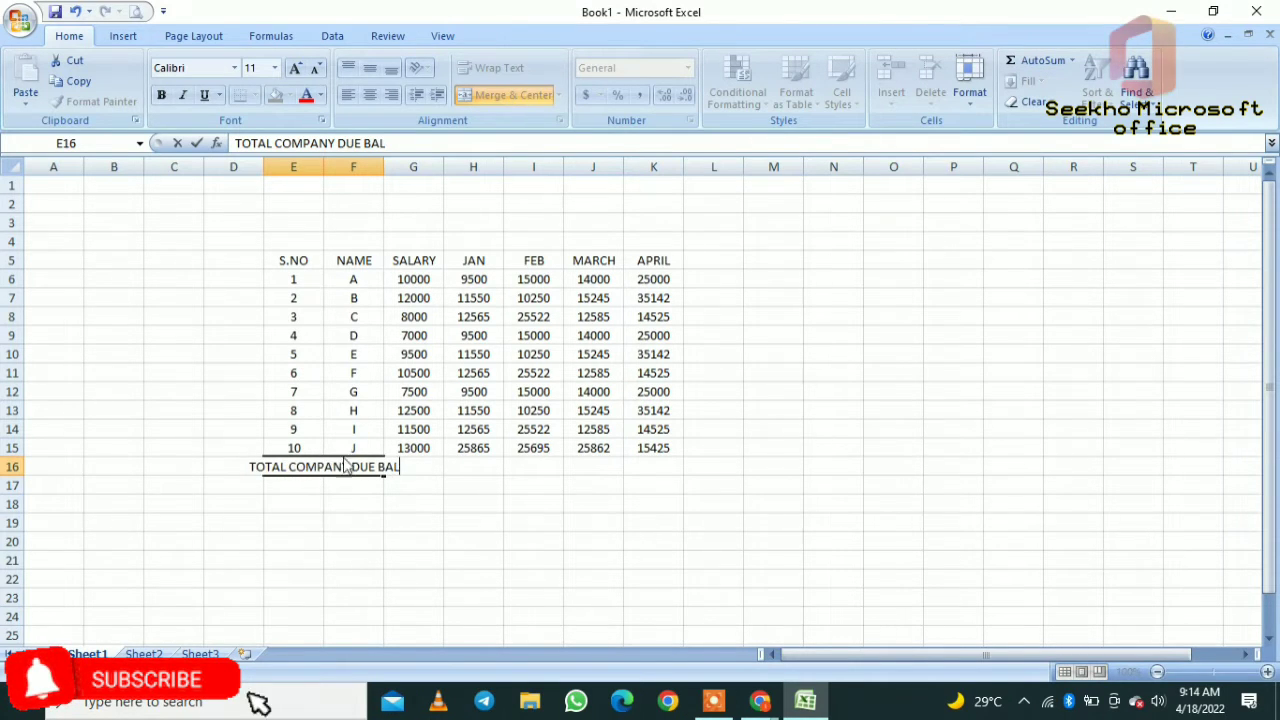
text(PAY)
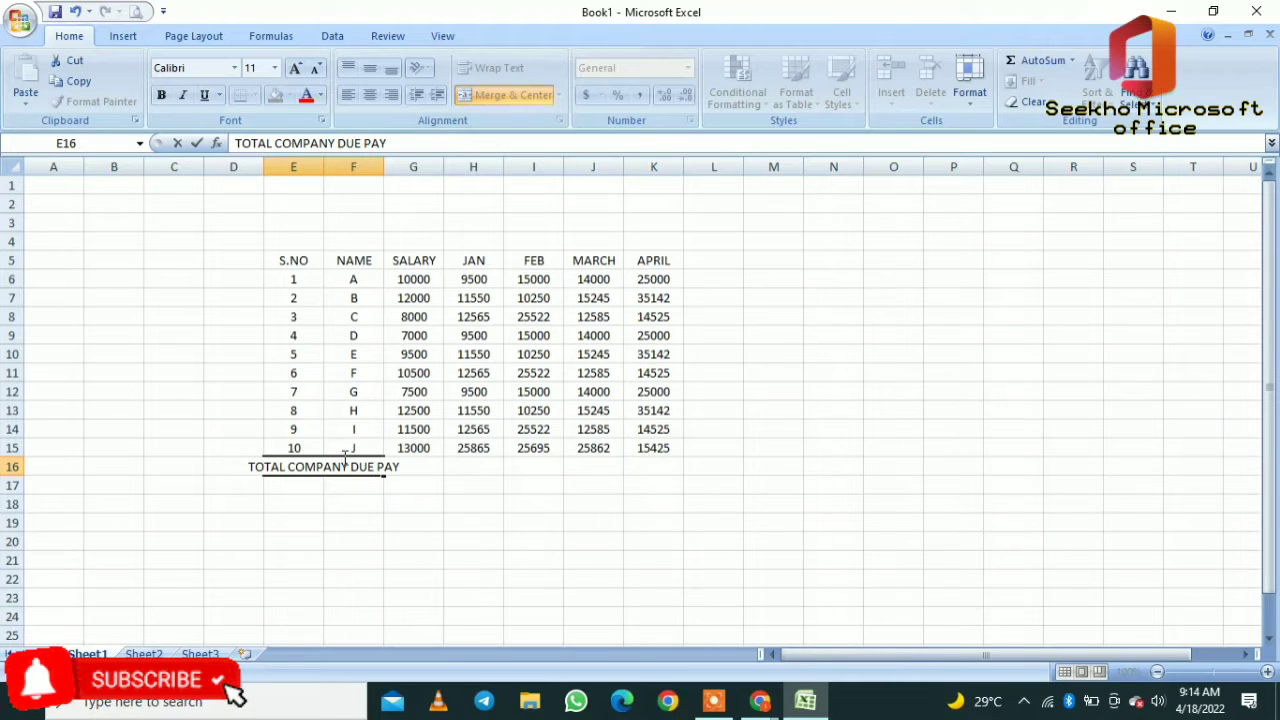
text(MENT)
text( M)
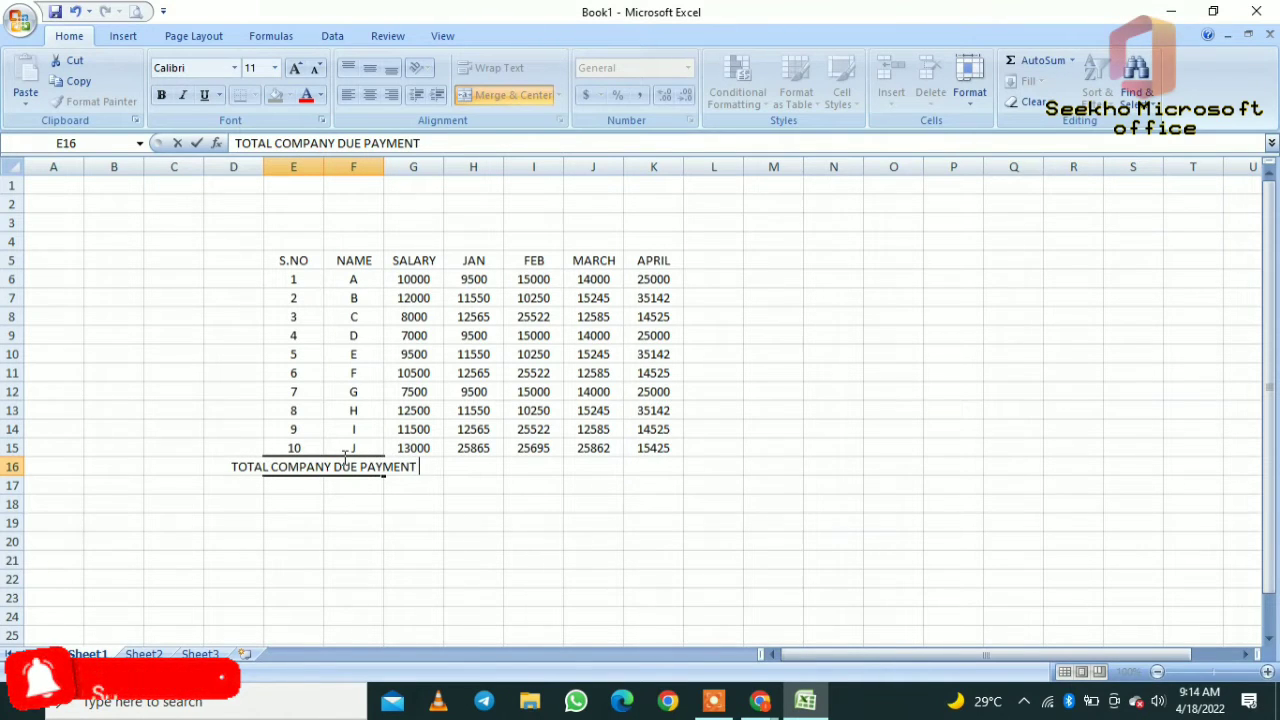
text(O)
key(BackSpace)
text(MO)
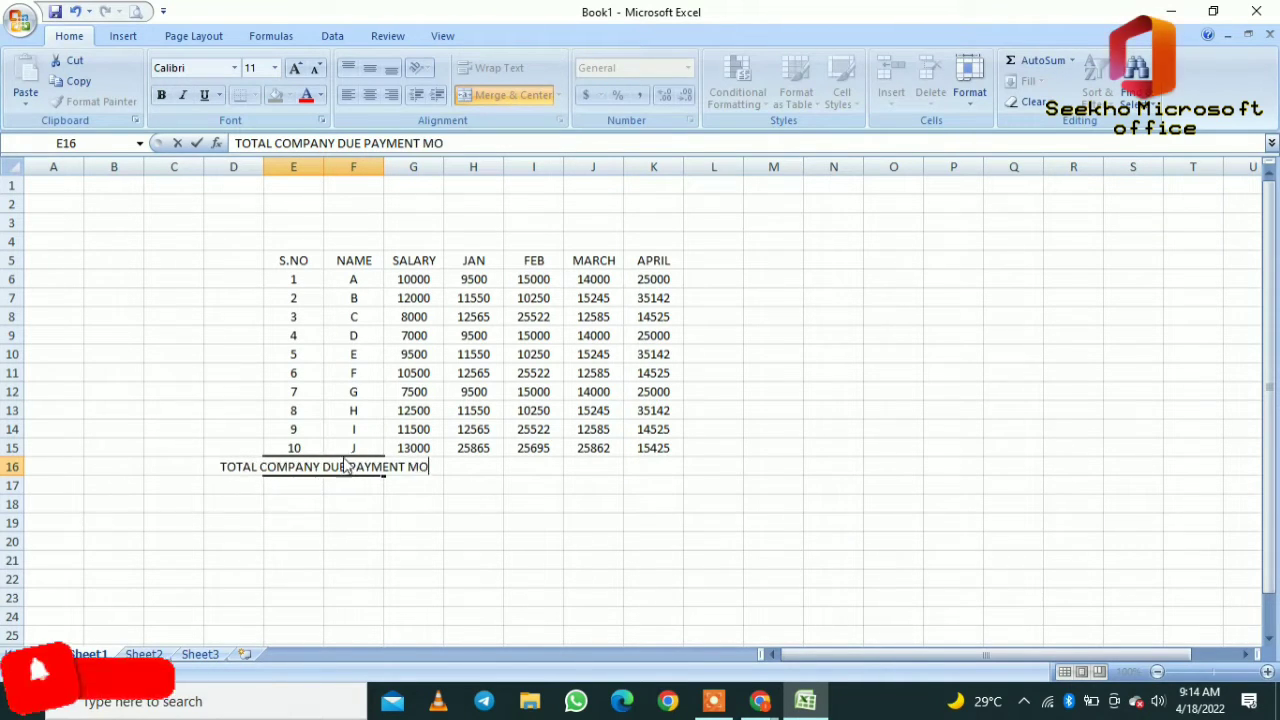
text(NTHE)
key(BackSpace)
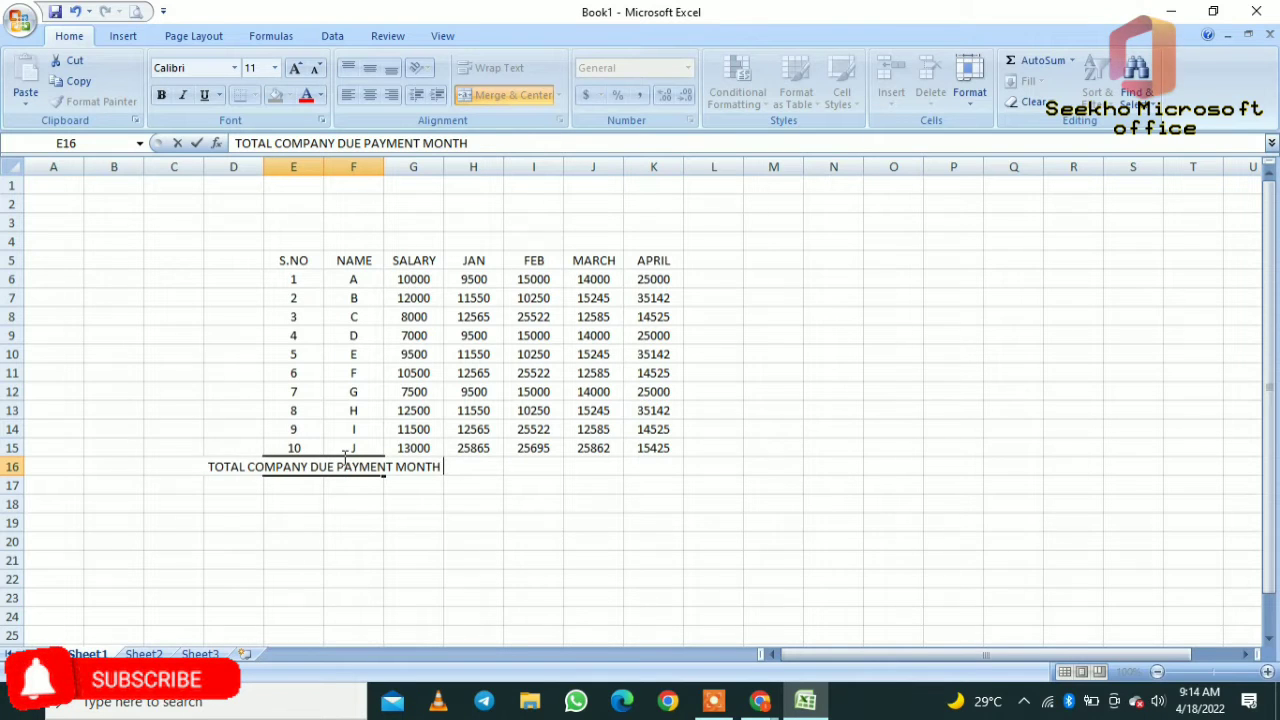
text(WISE)
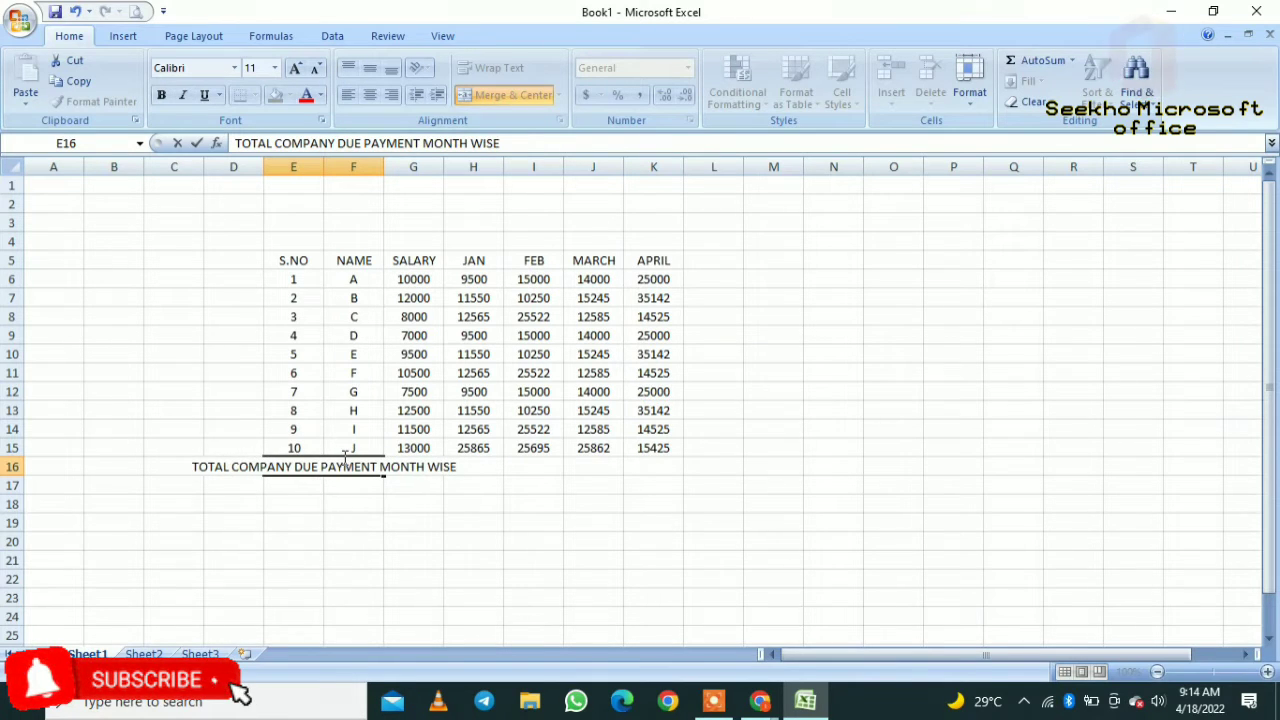
click(371, 522)
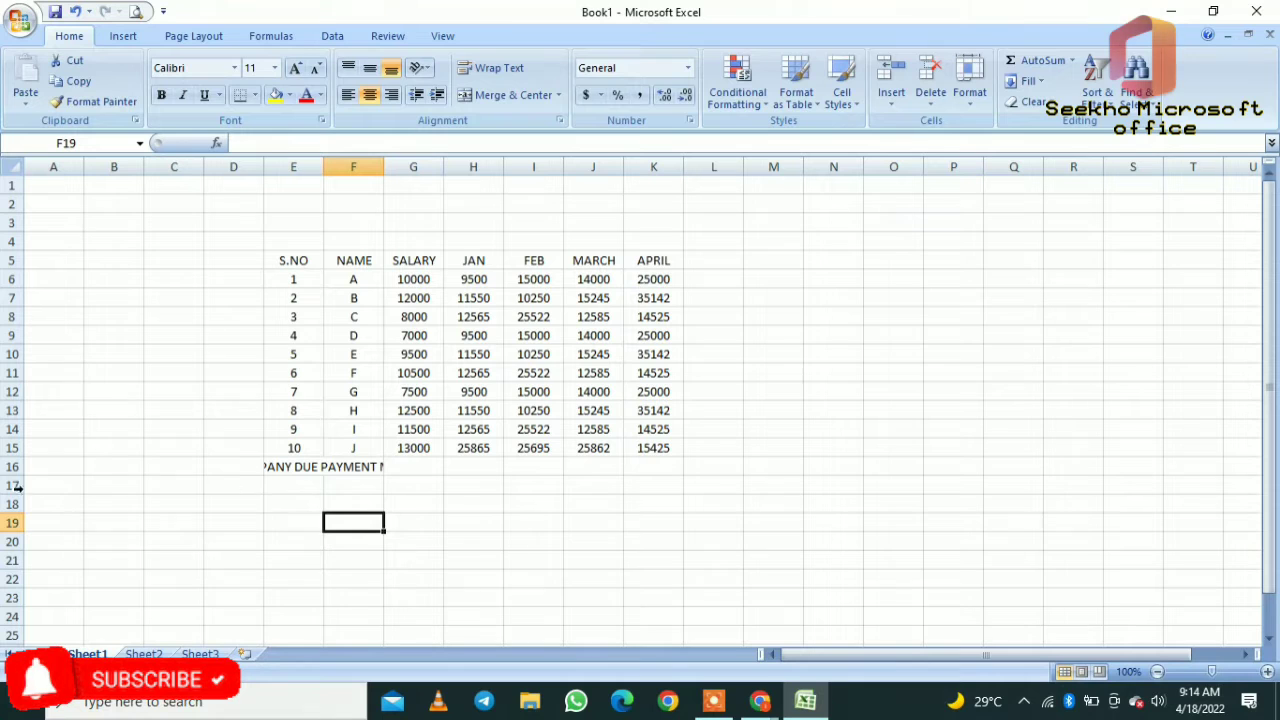
- Make row 16 about twice as tall, and wrap and middle-align the label in the merged cell E16
drag(12, 476, 12, 499)
click(323, 466)
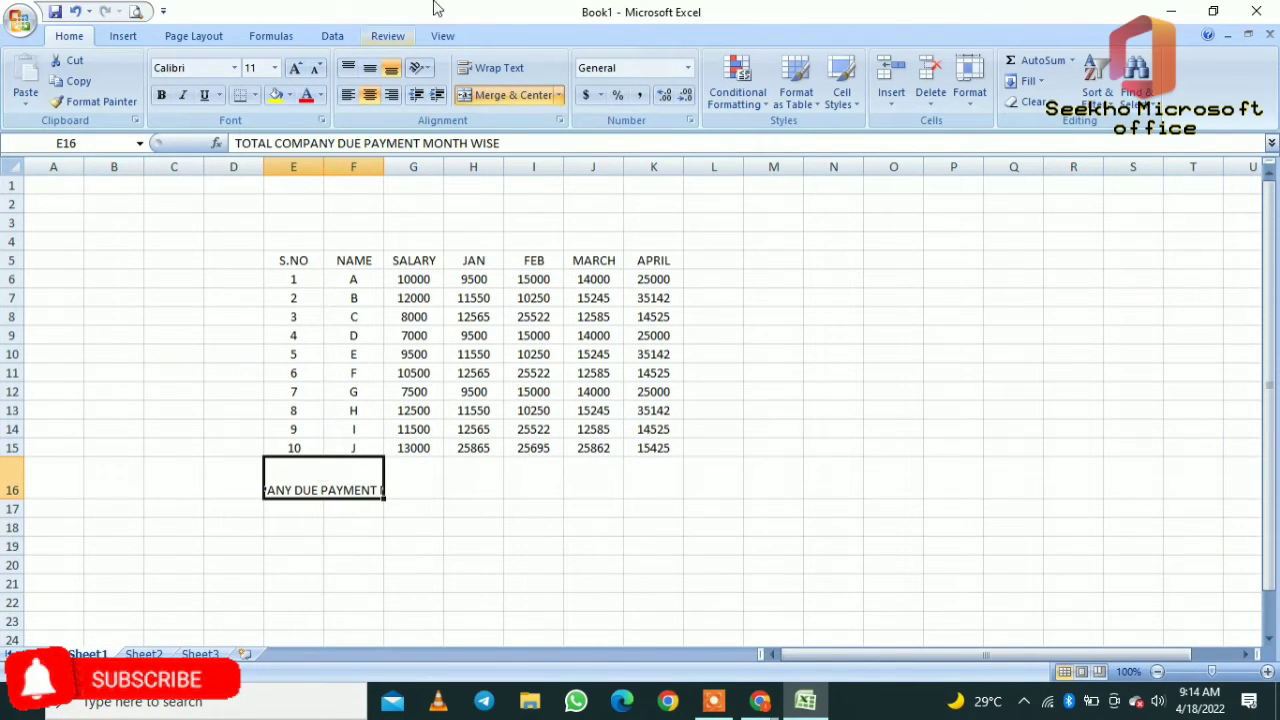
click(480, 70)
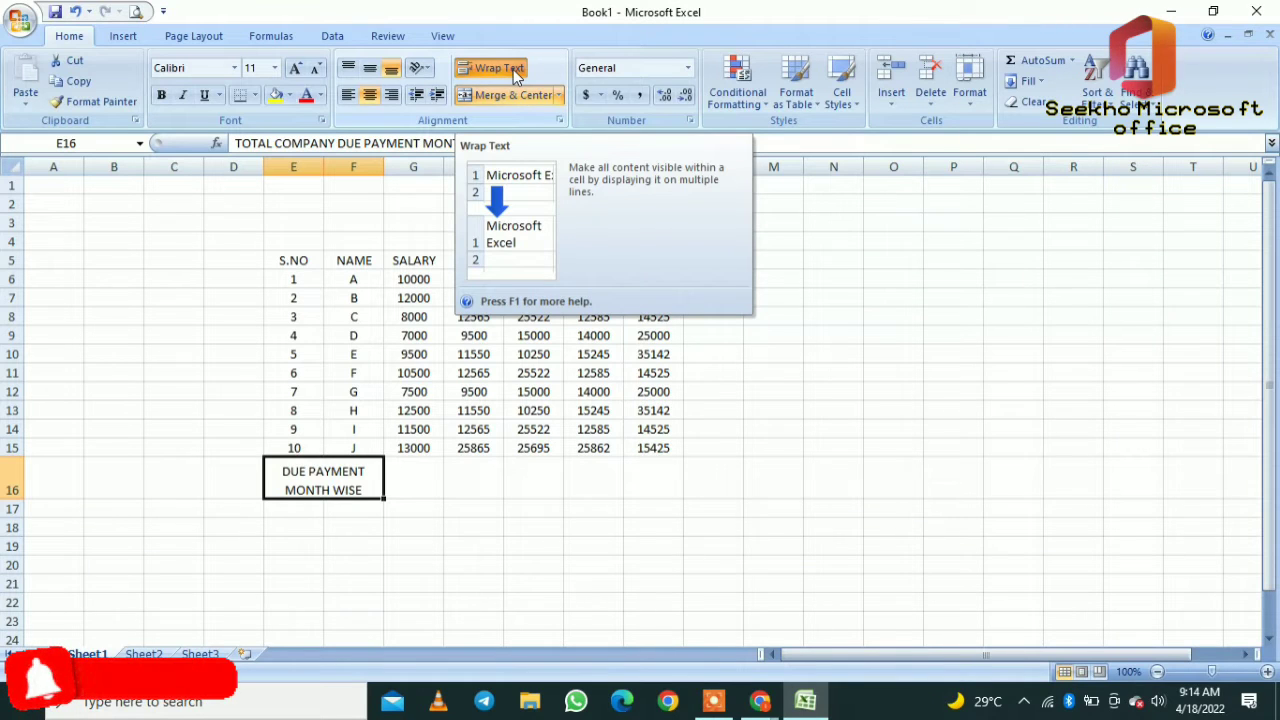
click(370, 70)
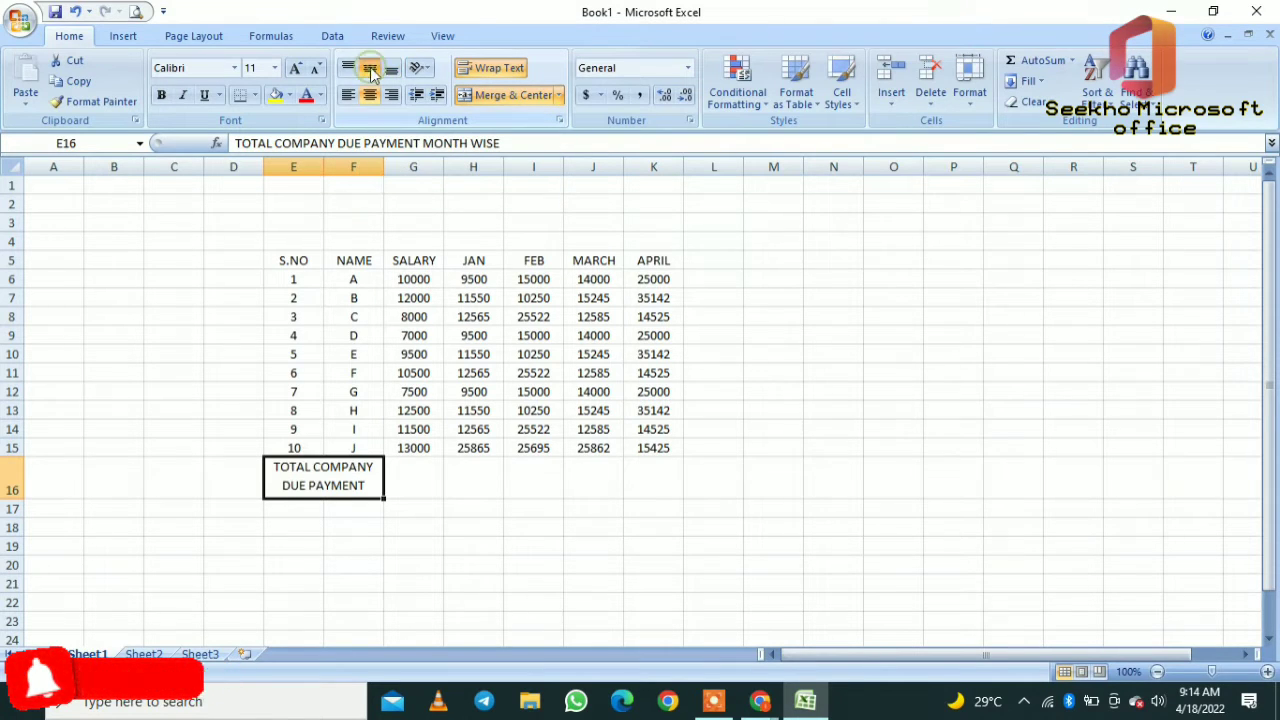
- Total the SALARY column in G16 with =SUM(G6:G15) and middle-align that cell vertically
click(415, 473)
double_click(417, 474)
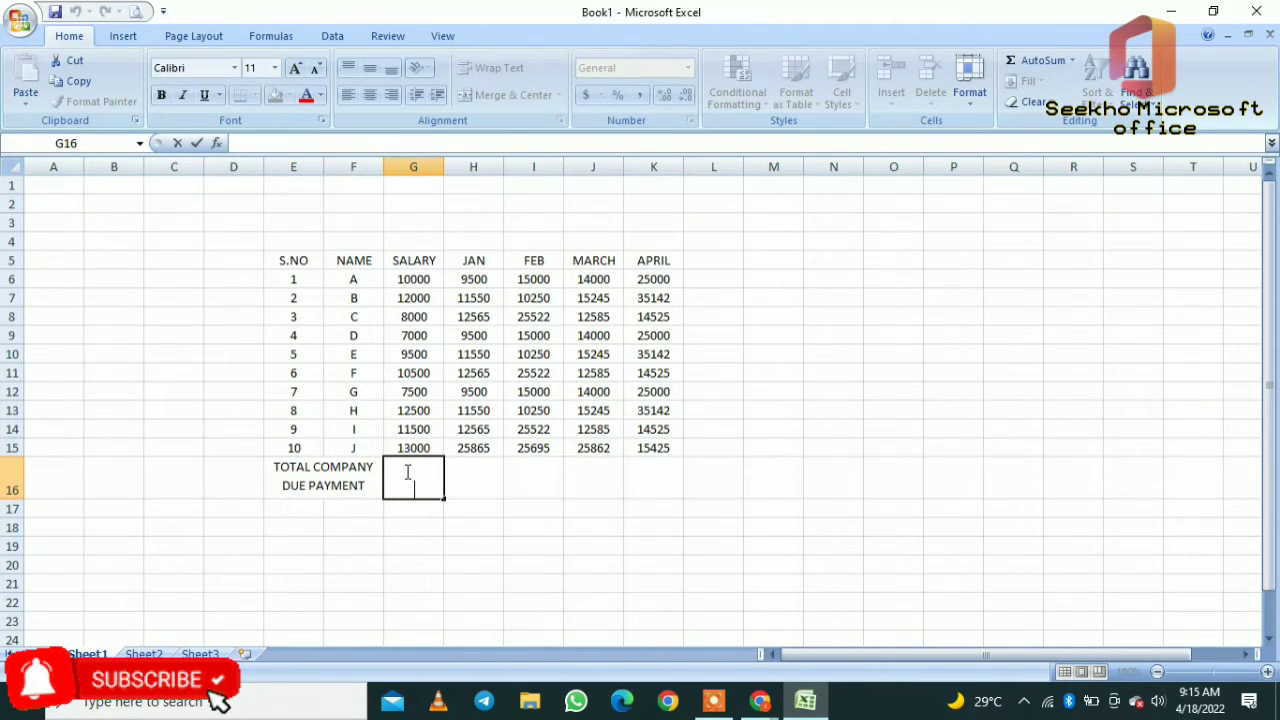
text(=)
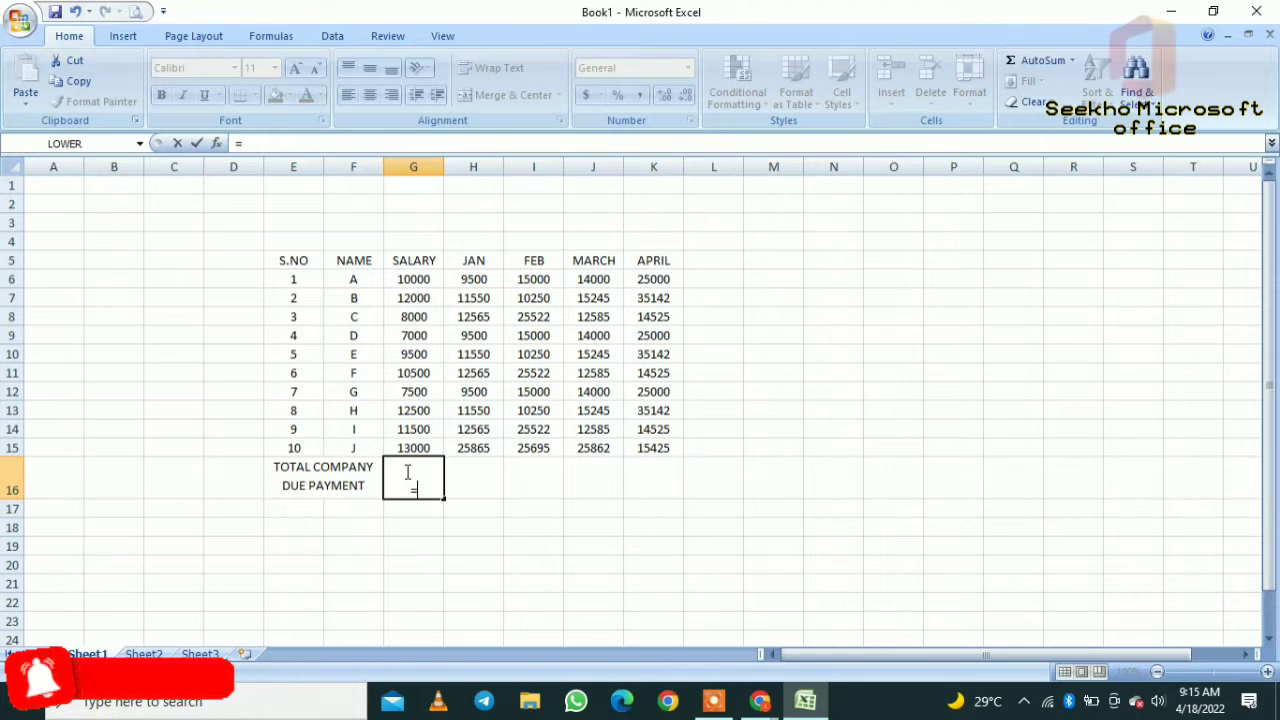
text(SUM)
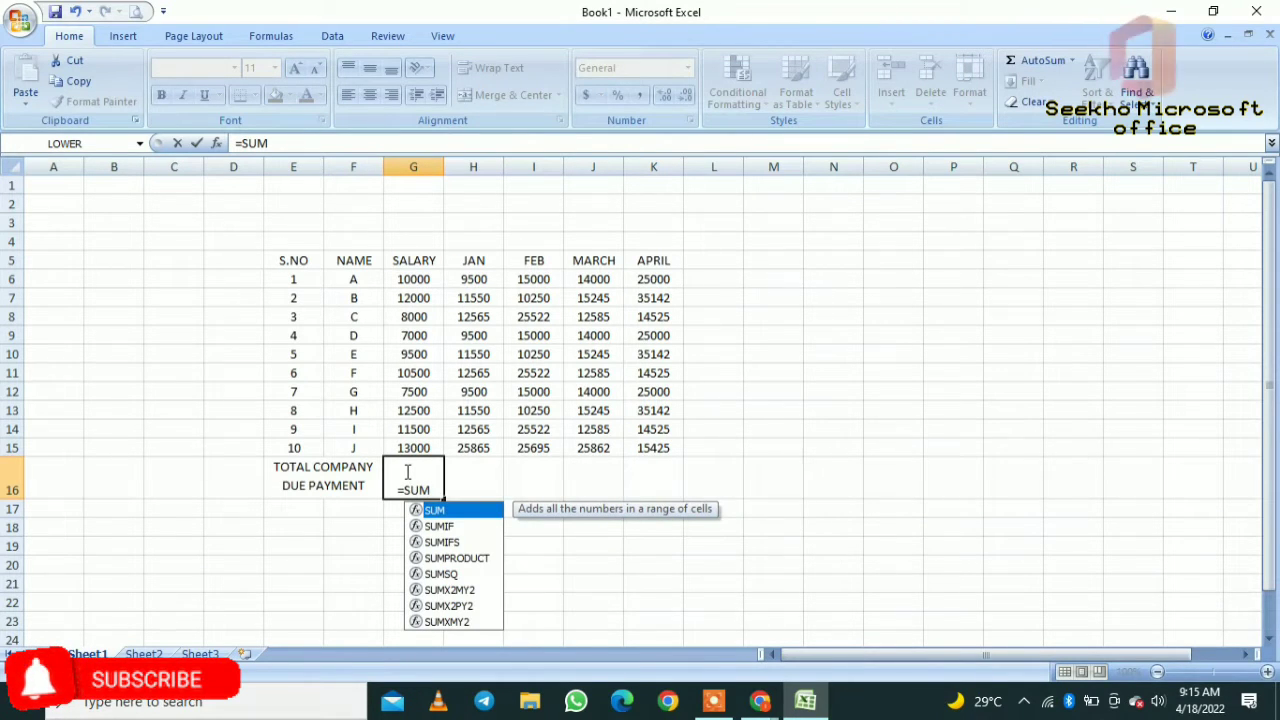
text(()
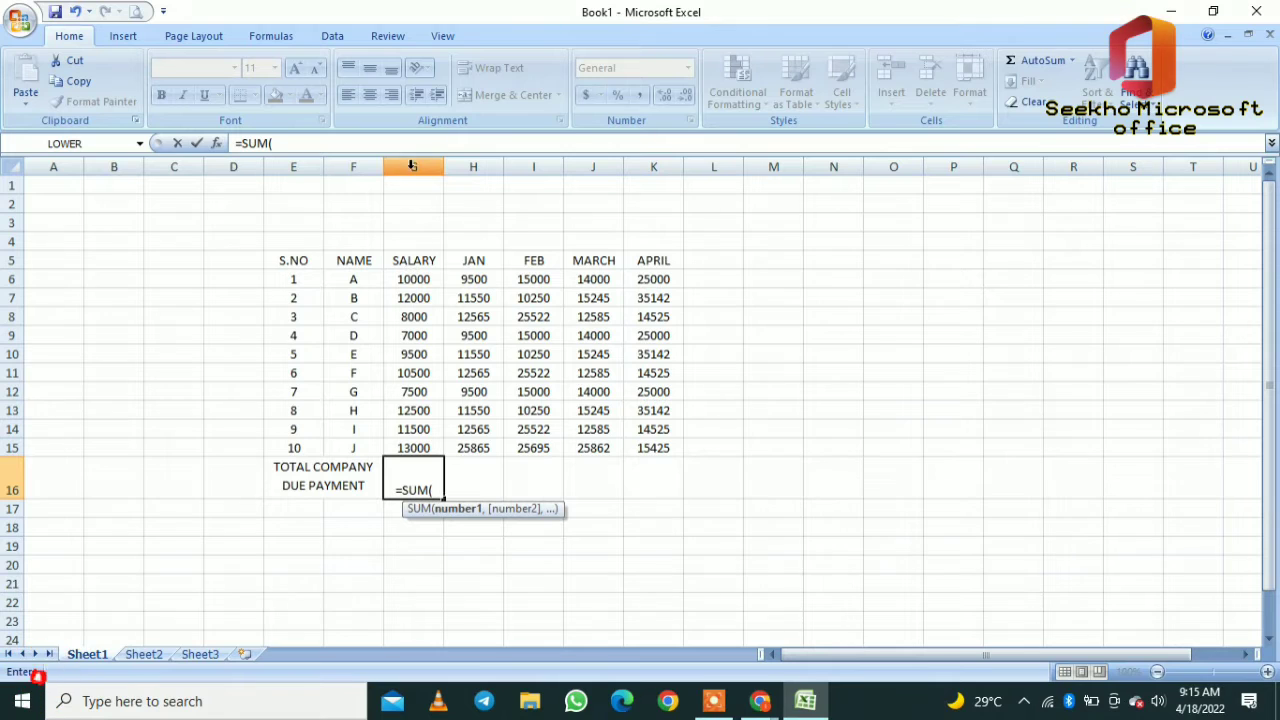
click(411, 280)
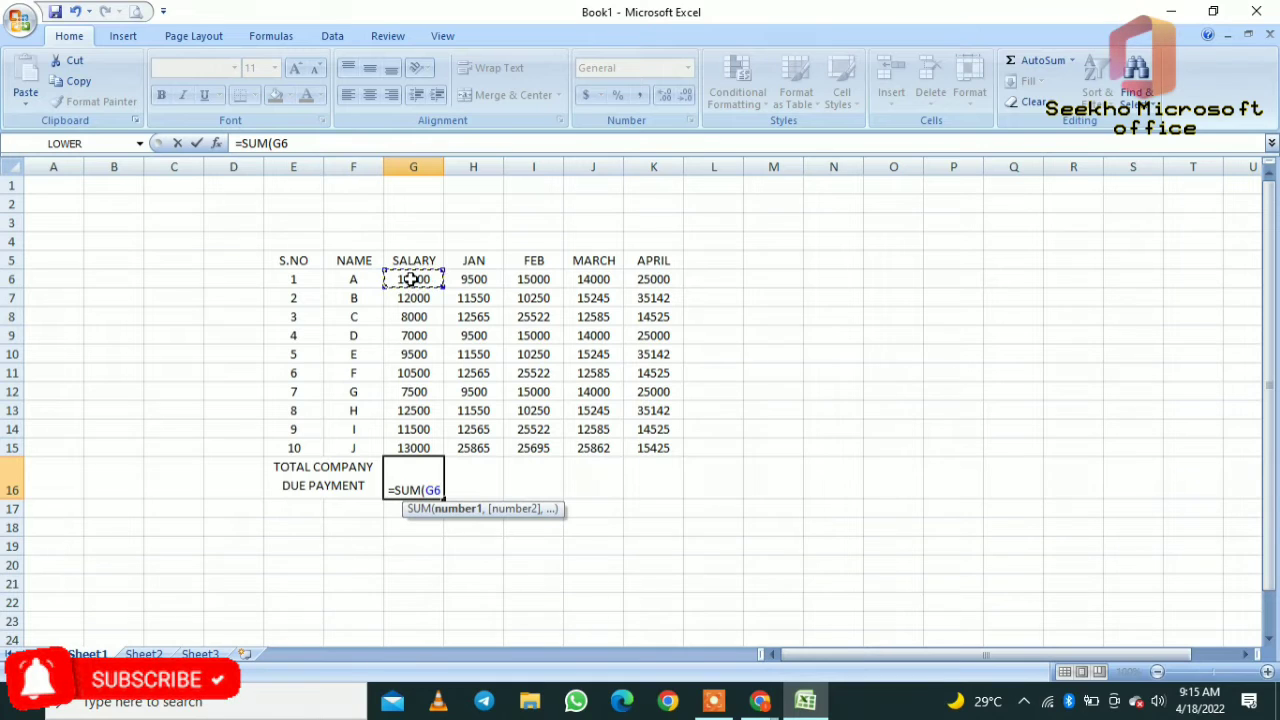
text(:)
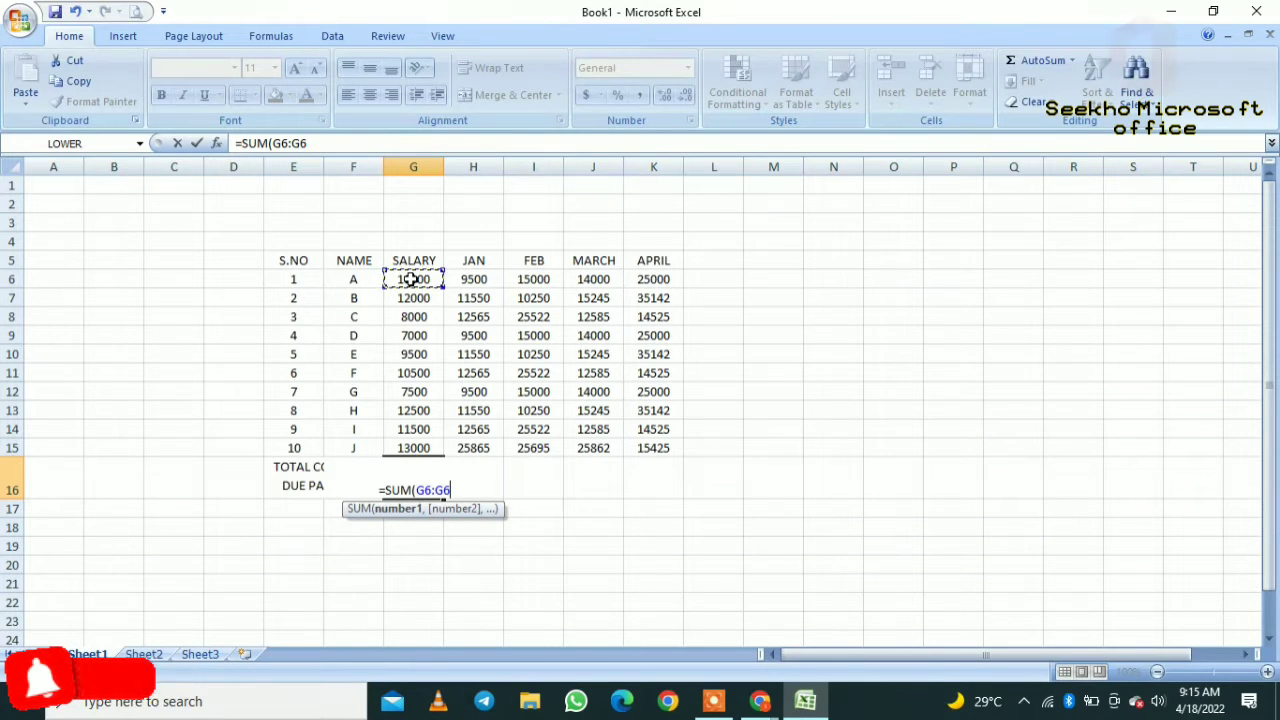
text(G)
key(BackSpace)
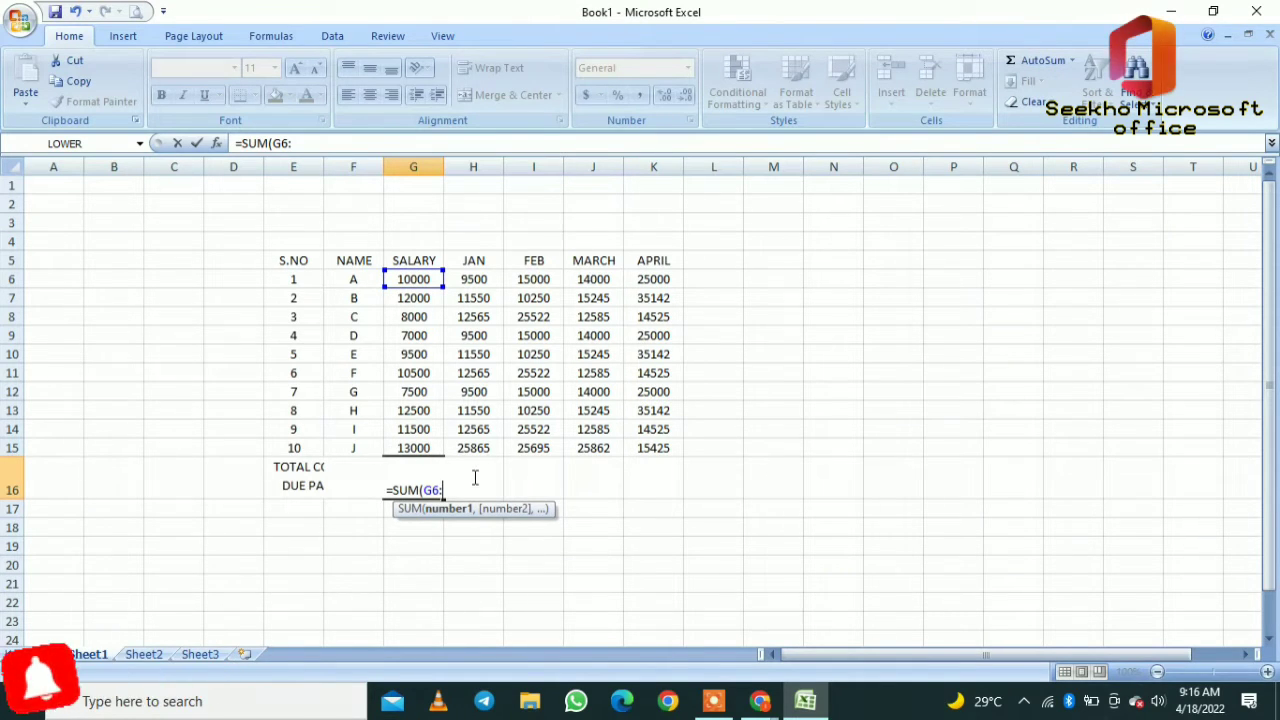
text(G1)
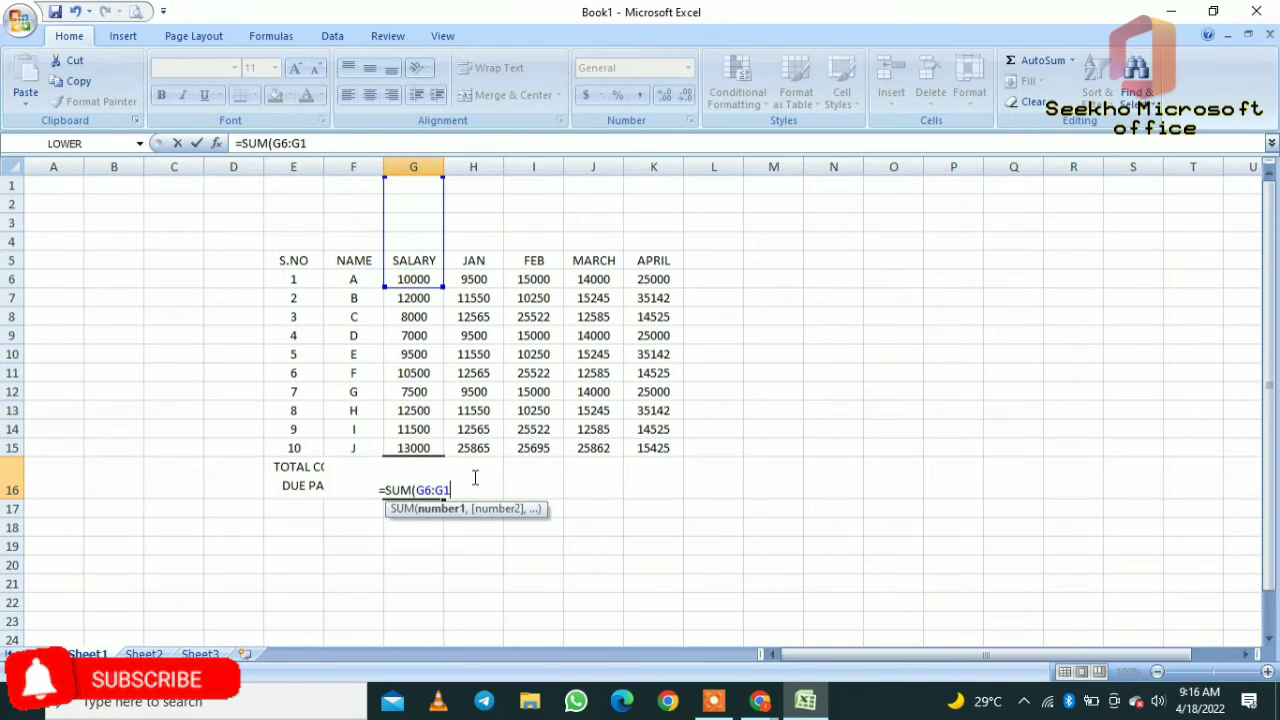
text(5))
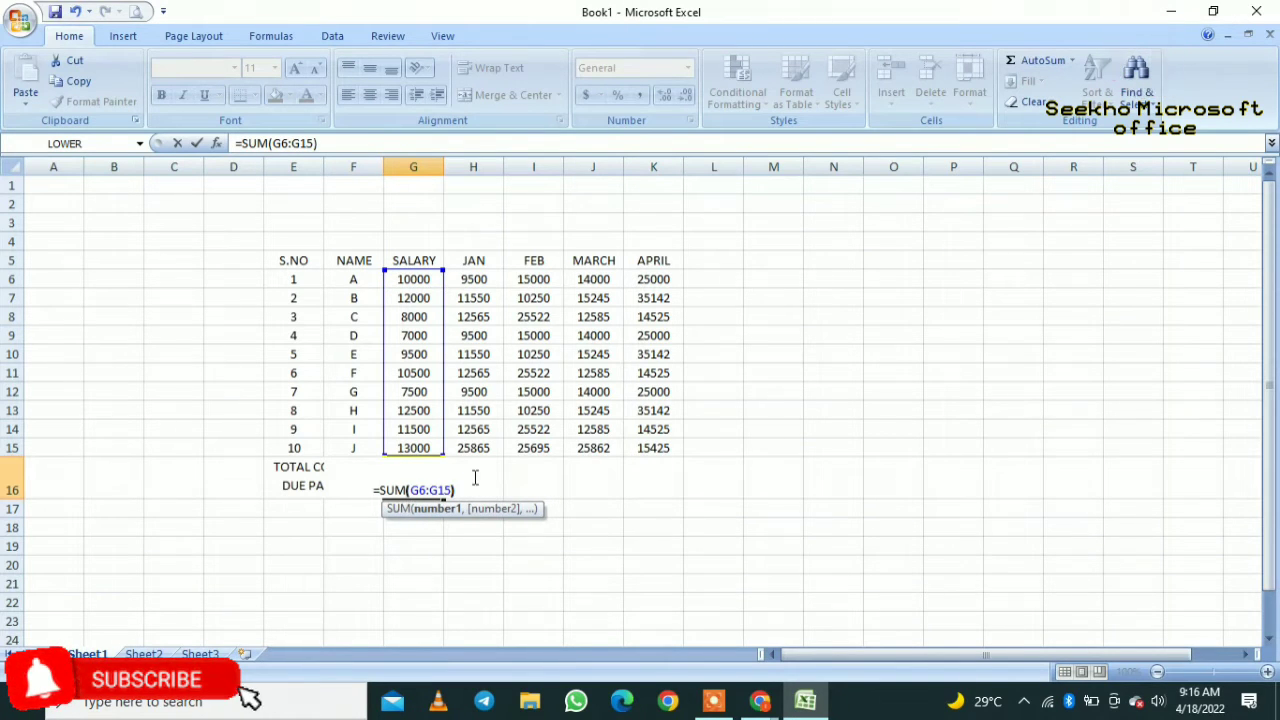
key(Return)
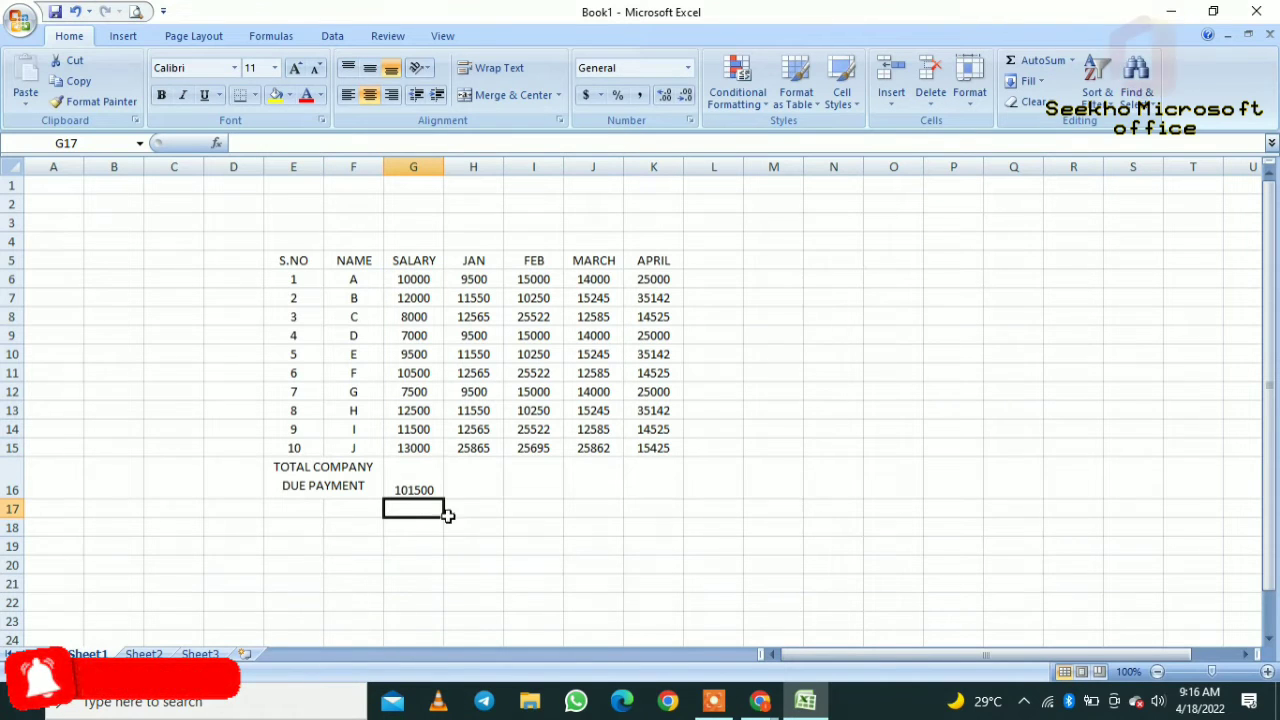
click(423, 485)
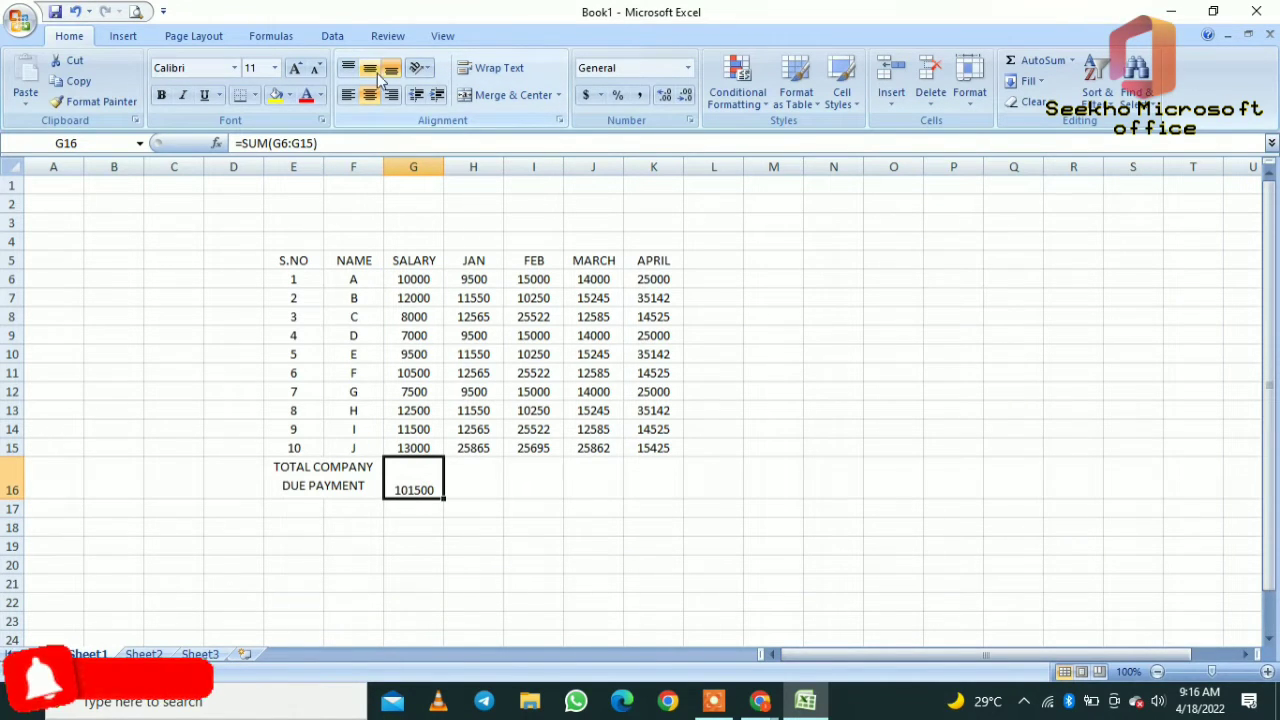
click(369, 67)
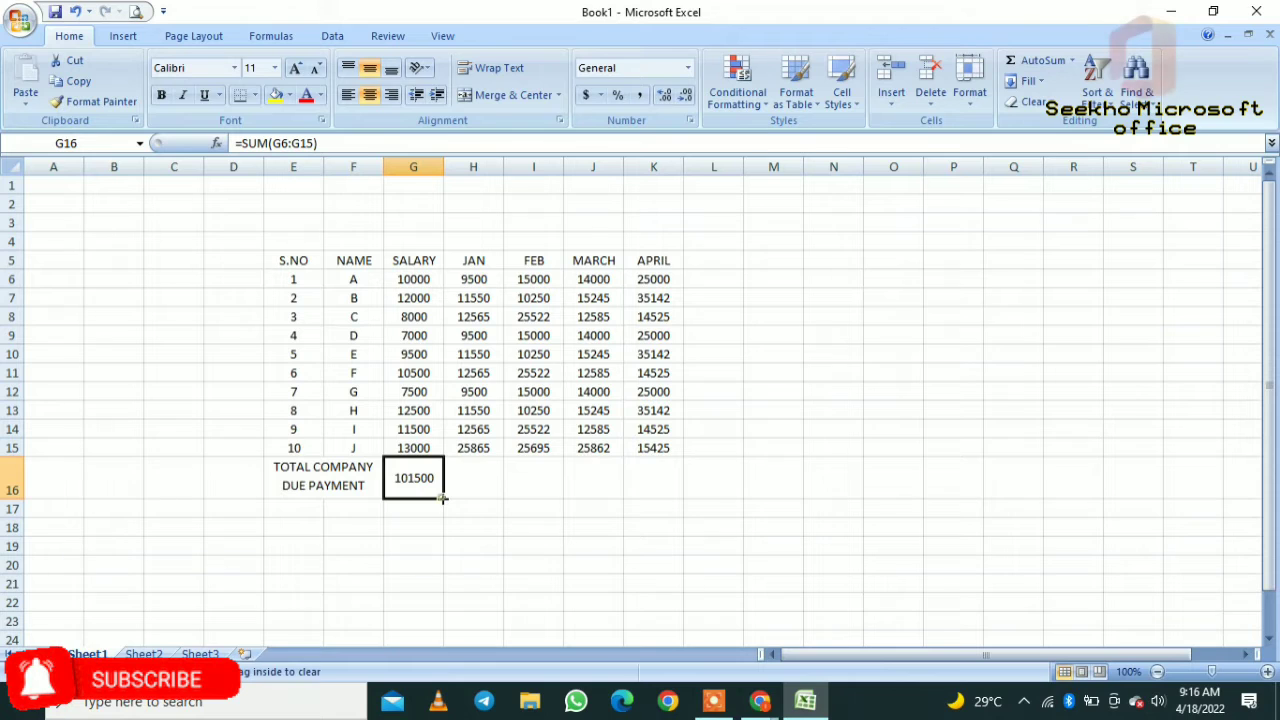
- Try filling the G16 total formula across to K16, and undo the fill
drag(443, 497, 662, 505)
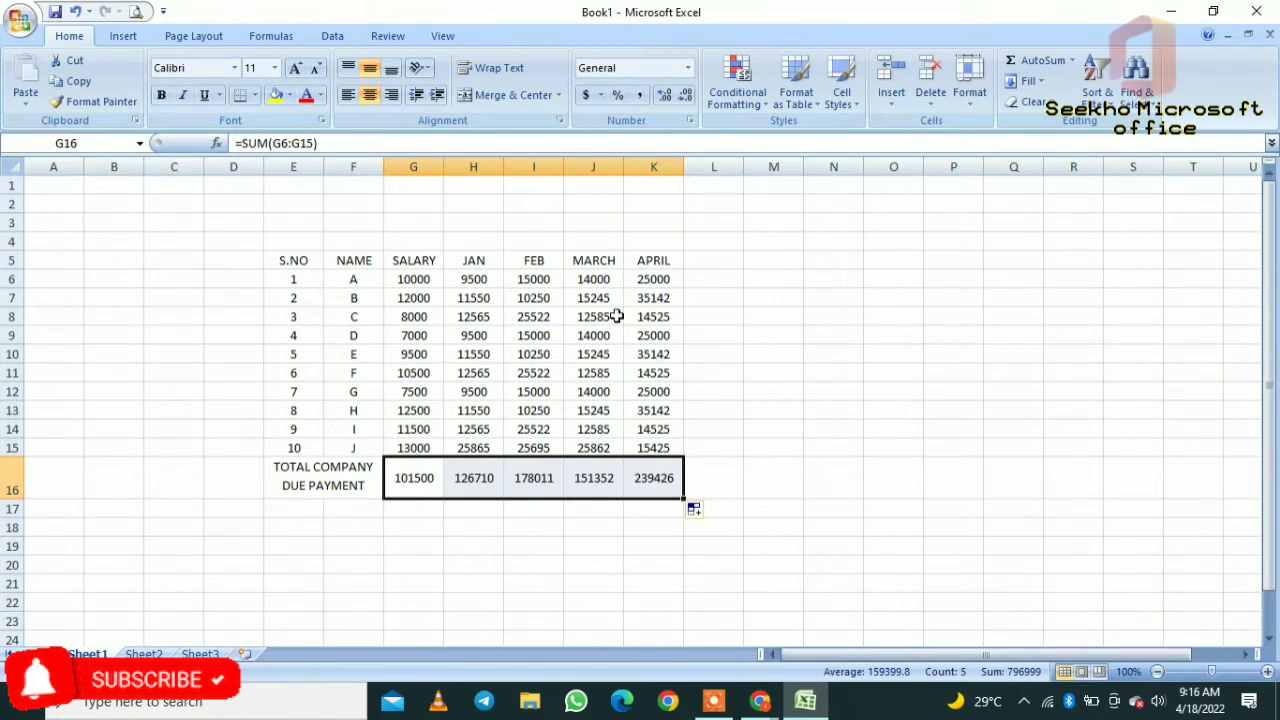
key(ctrl+z)
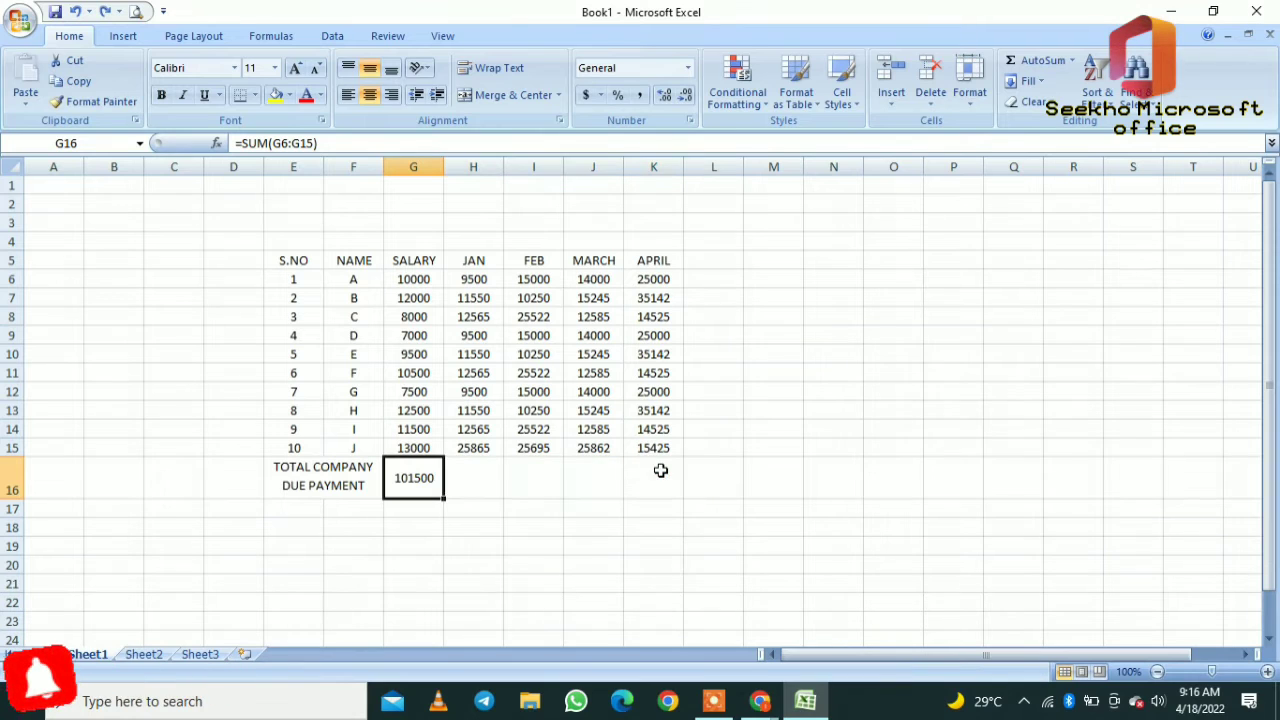
- Total the JAN column in H16 with =SUM(H6:H15)
click(485, 479)
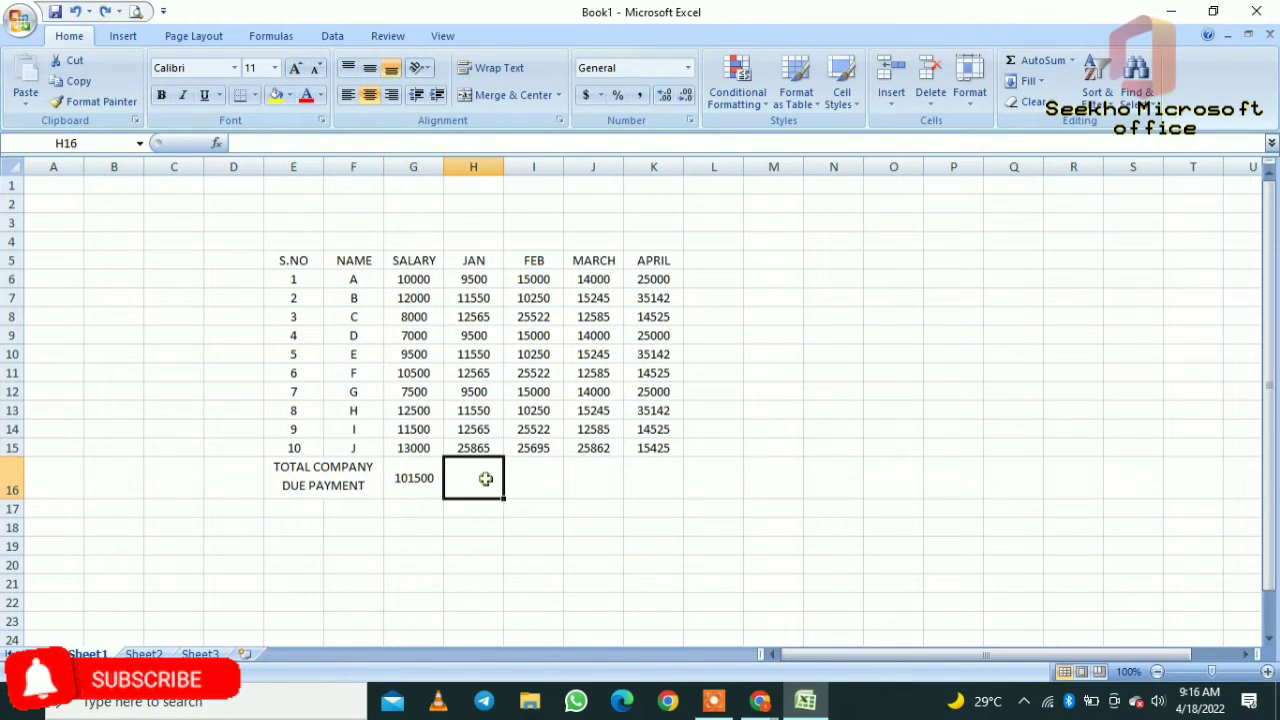
text(=)
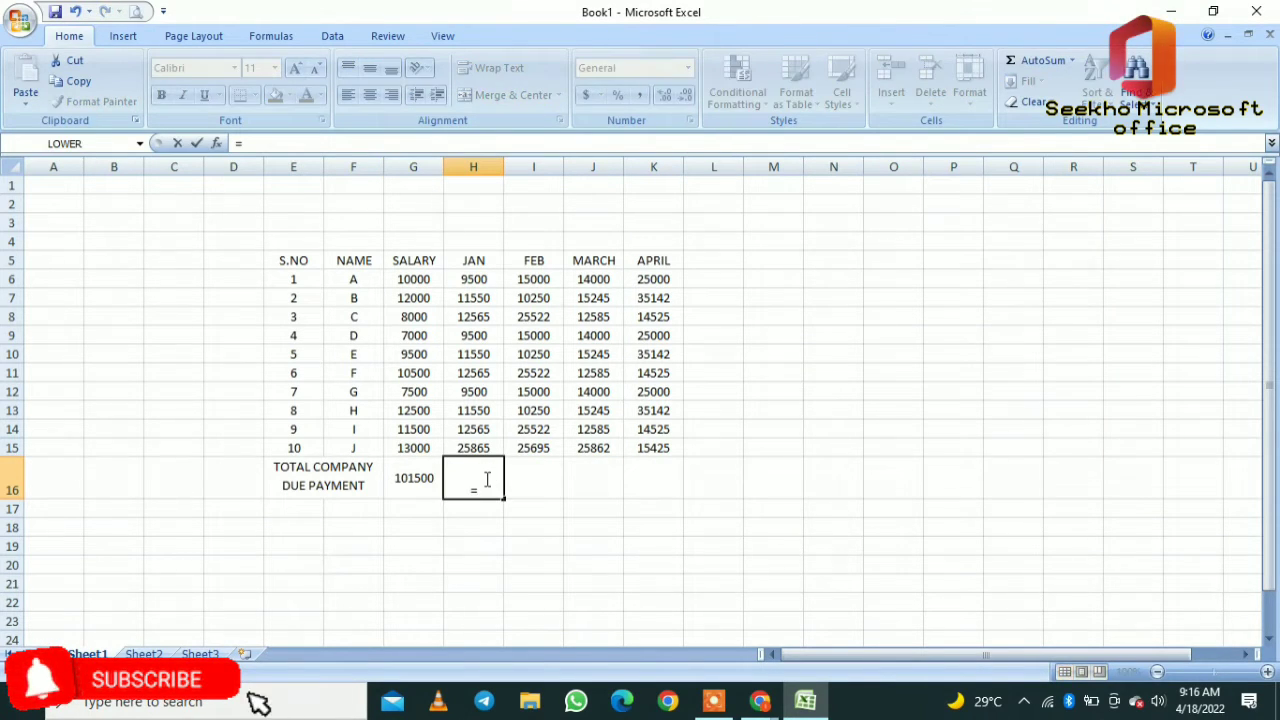
text(SUM)
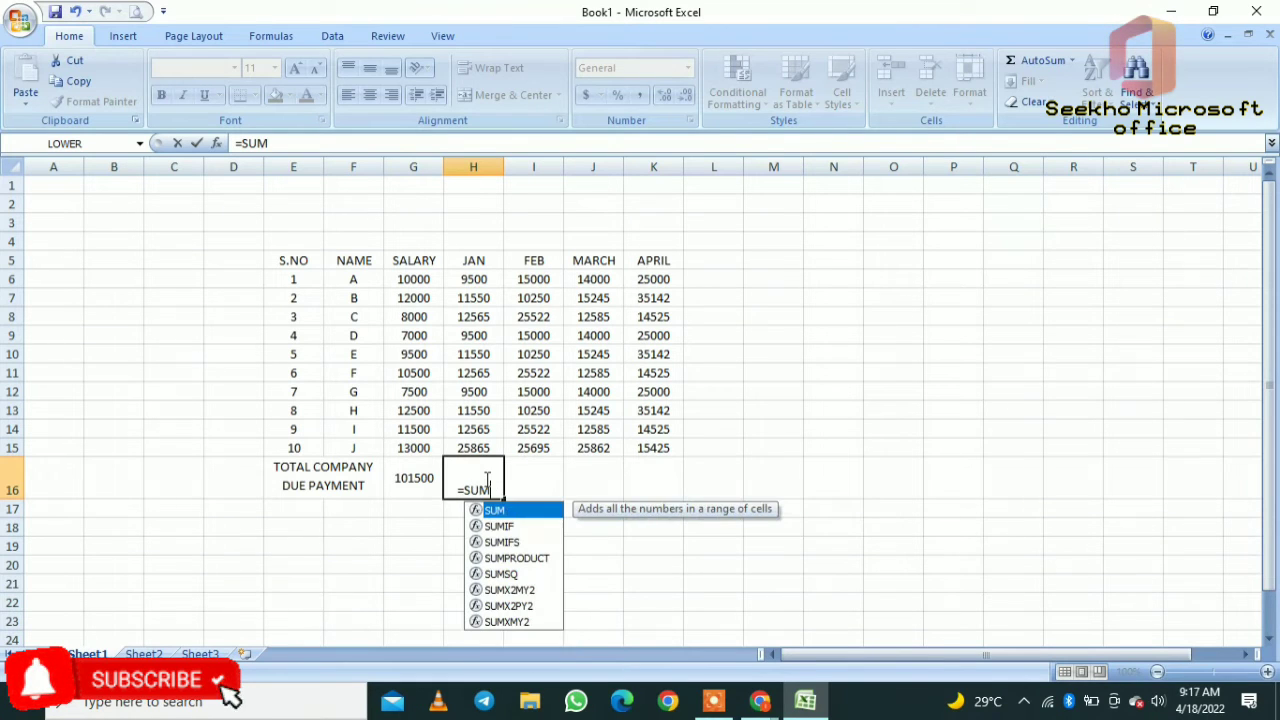
text(()
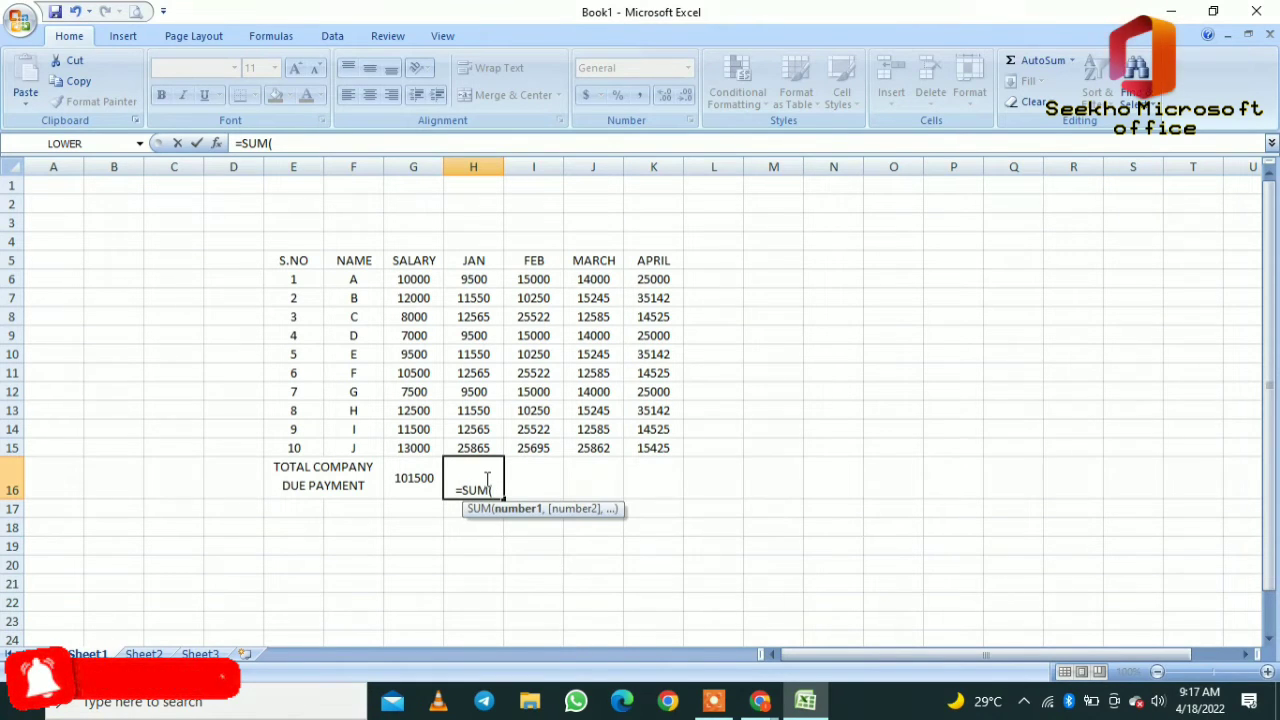
text(H)
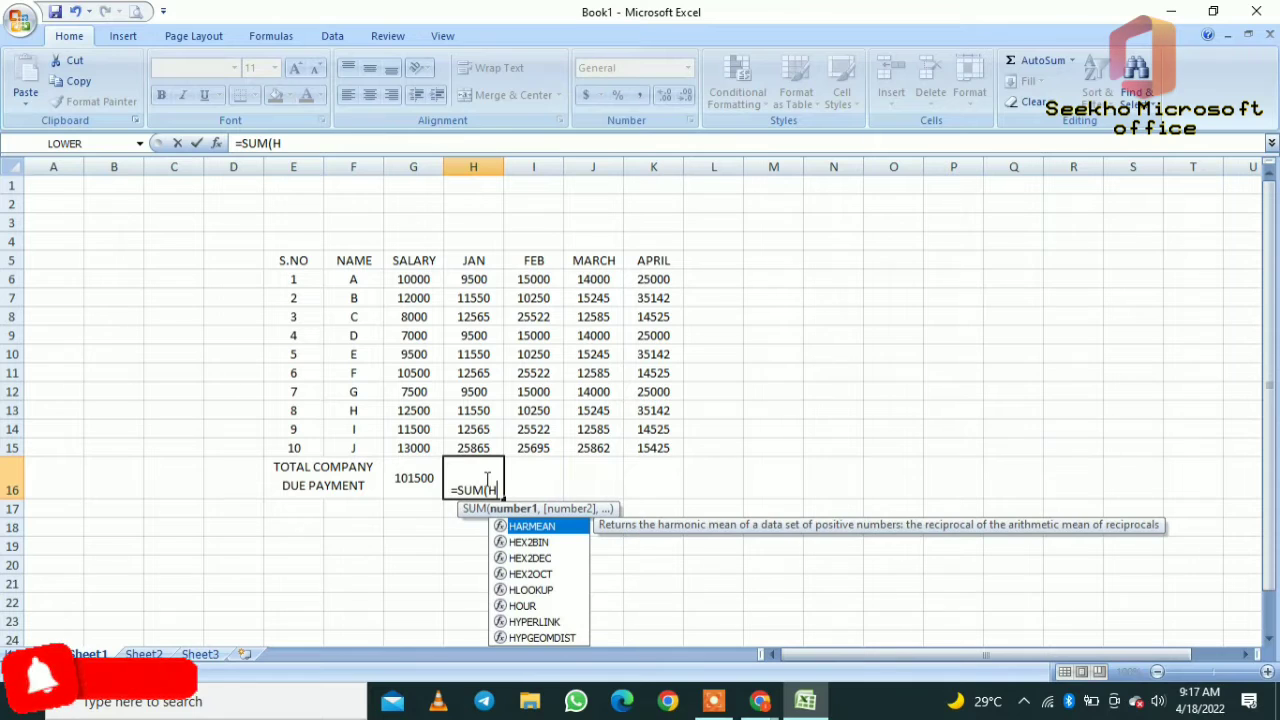
text(6)
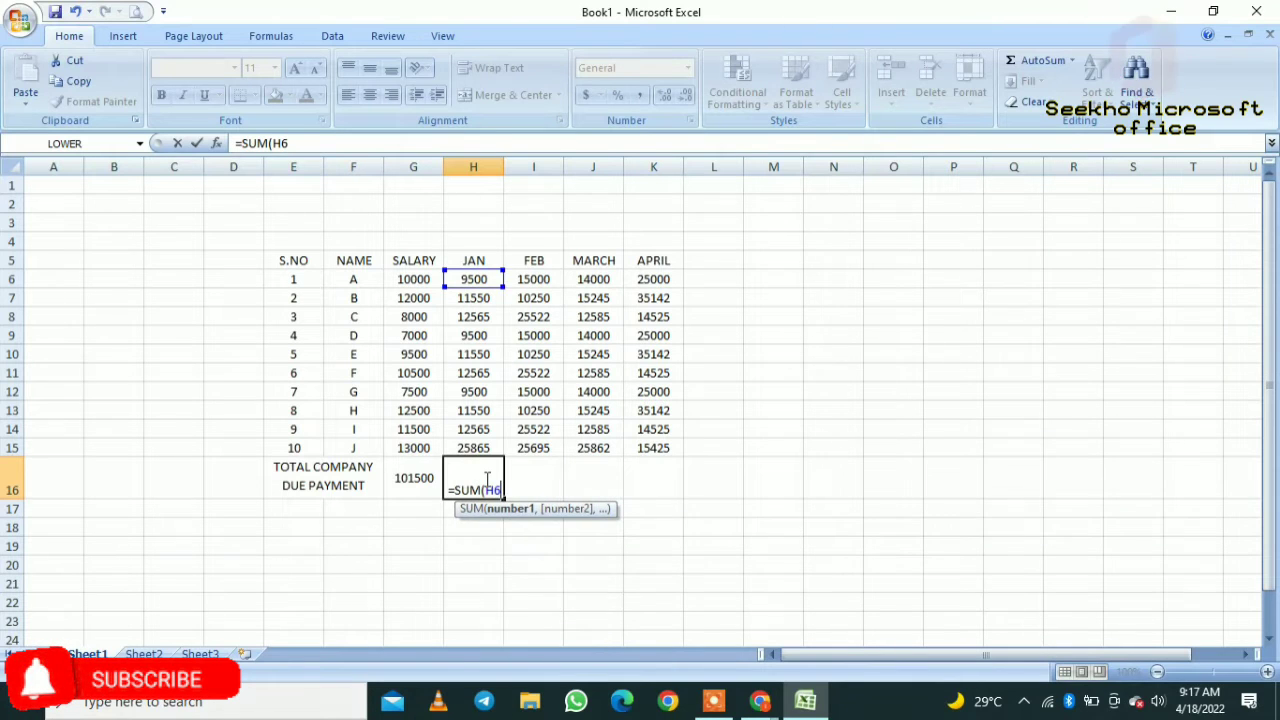
text(:)
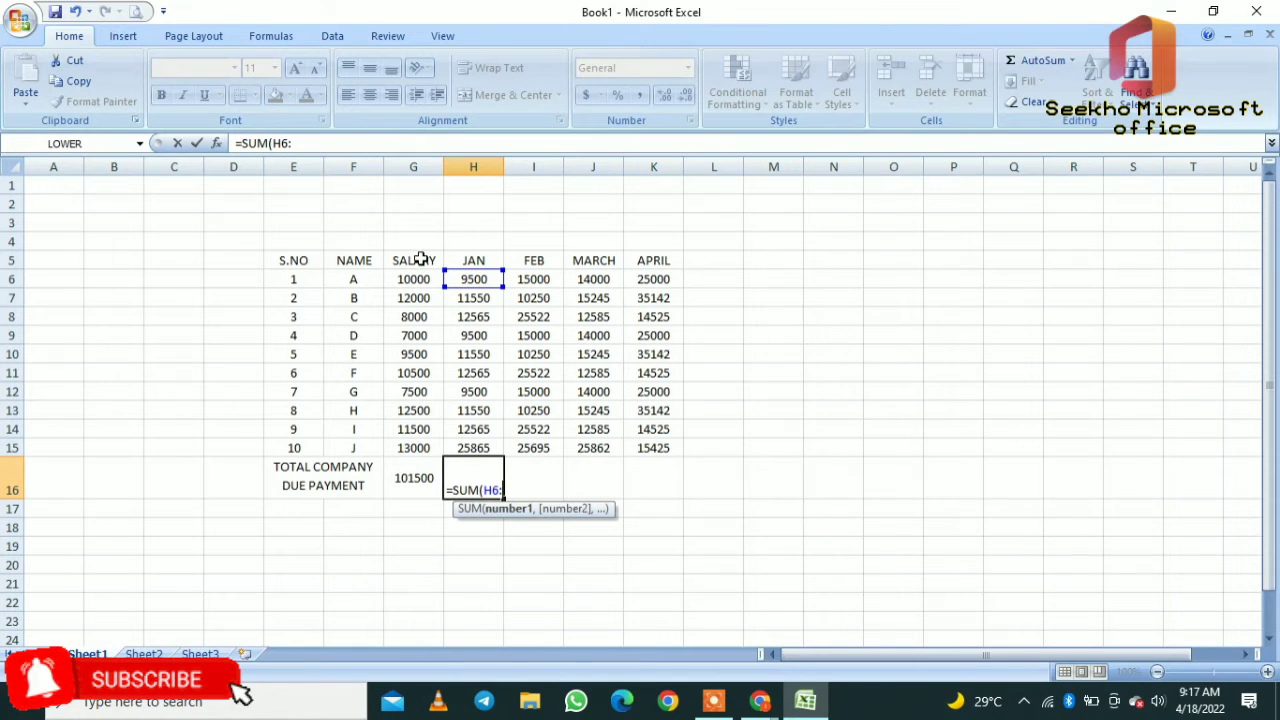
text(H)
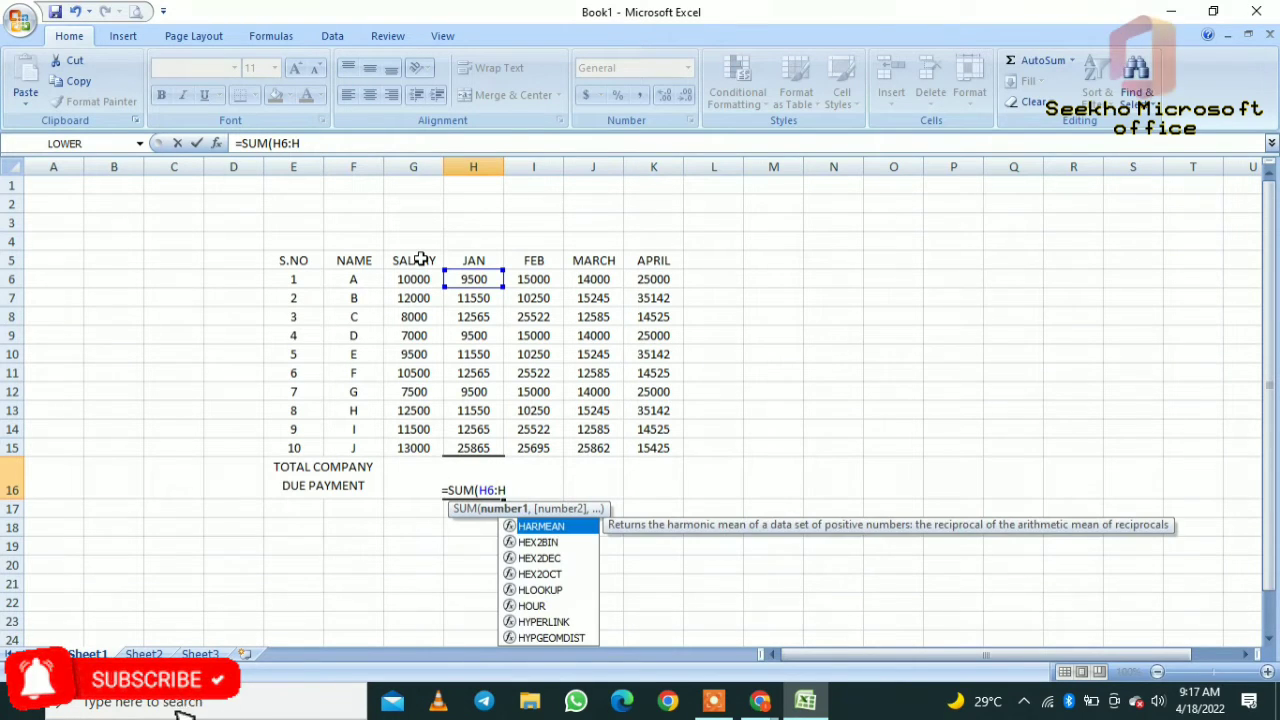
text(15)
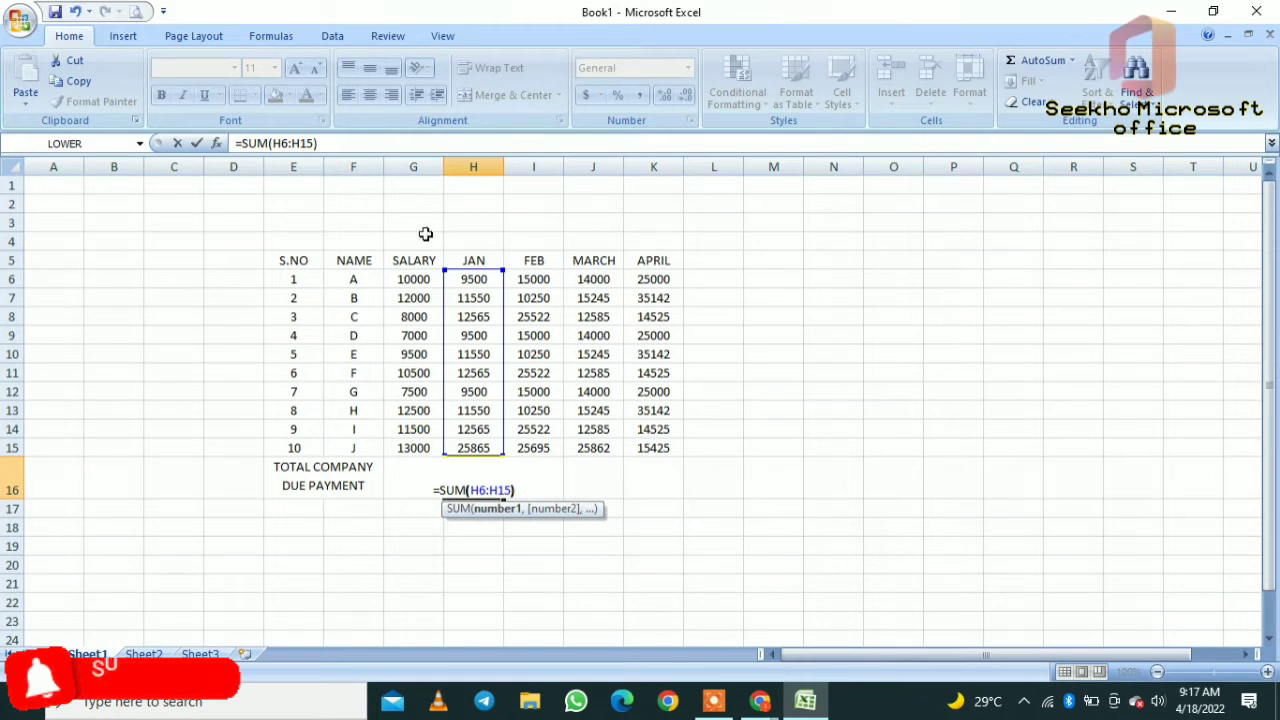
text())
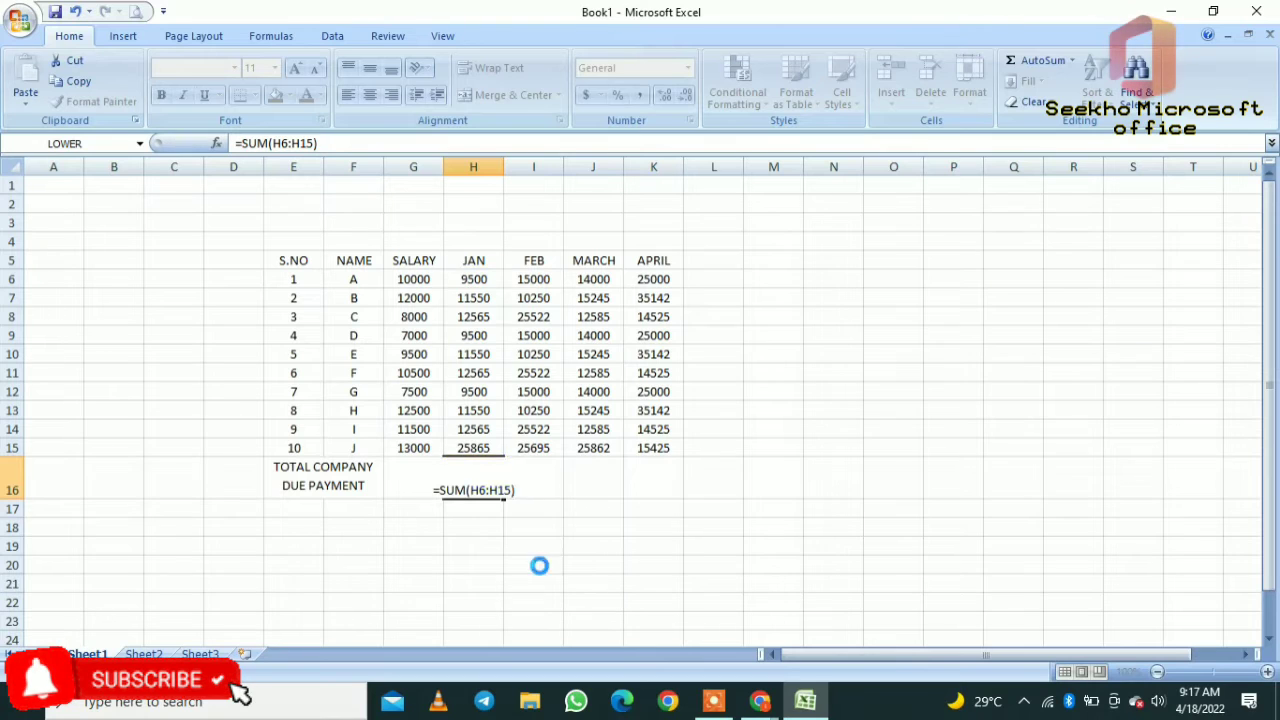
key(Return)
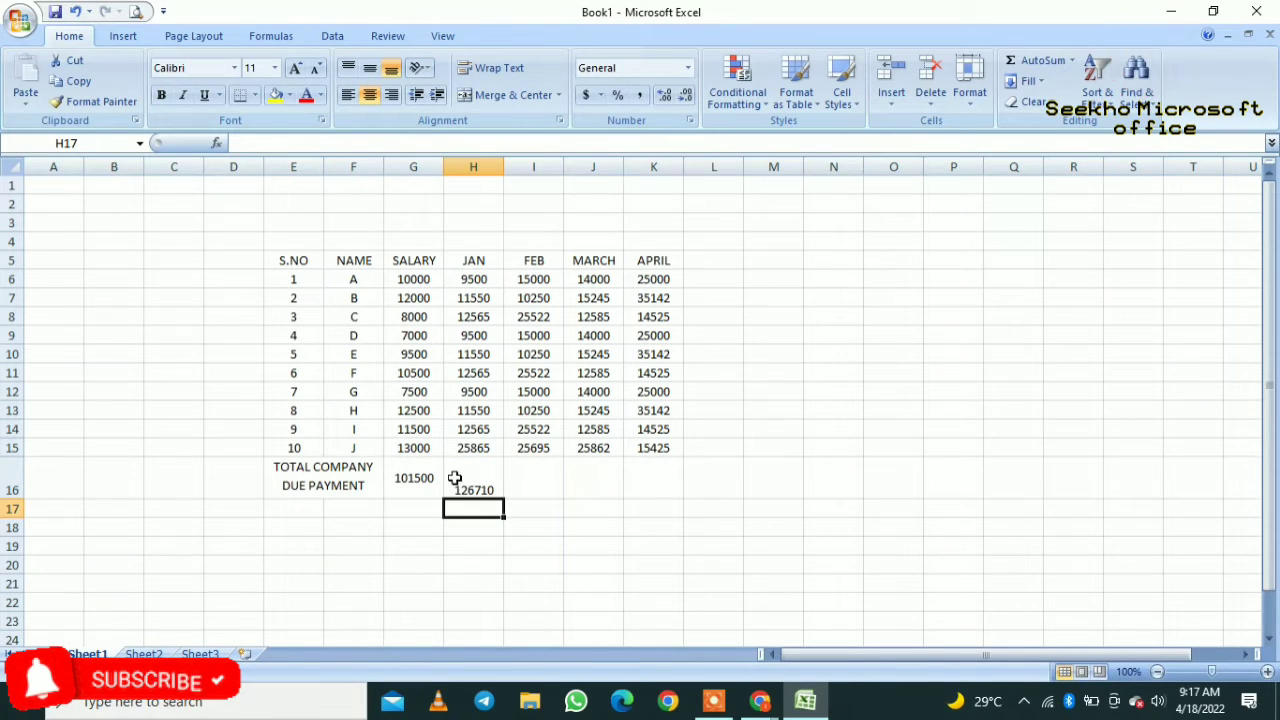
- Fill the JAN total formula from H16 across to K16, and select the range H16:K16
click(471, 488)
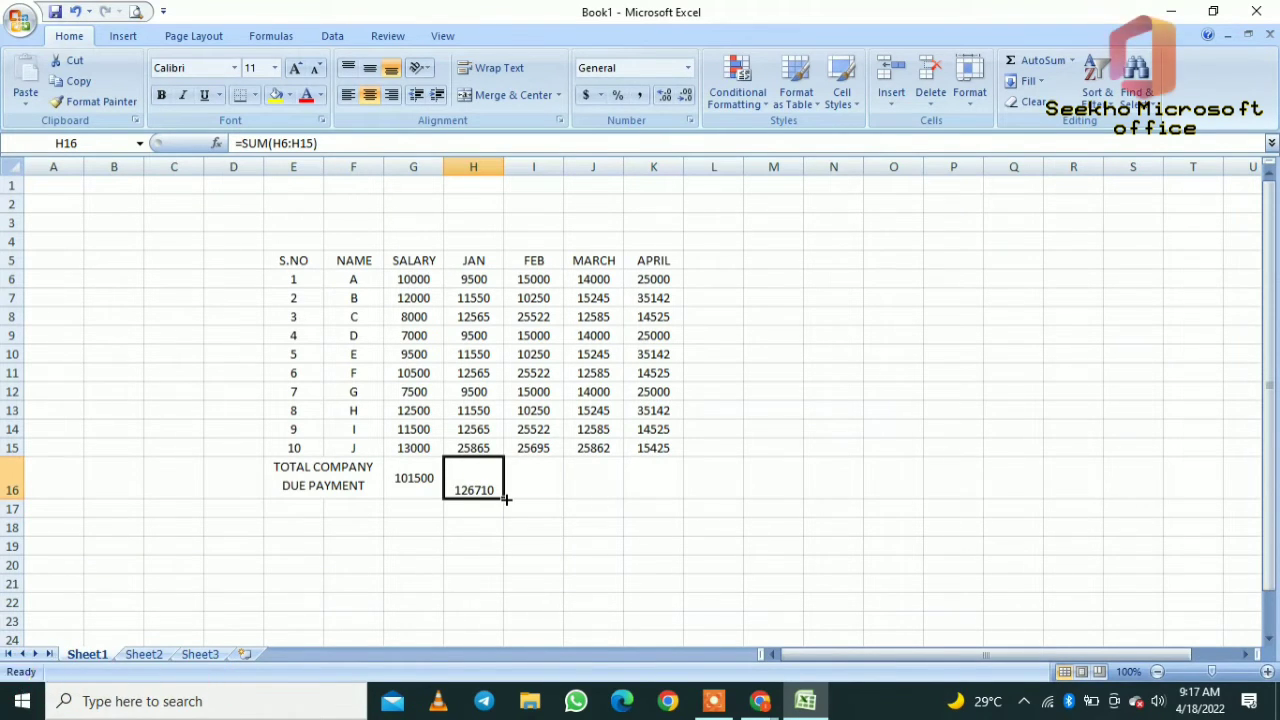
drag(506, 498, 668, 508)
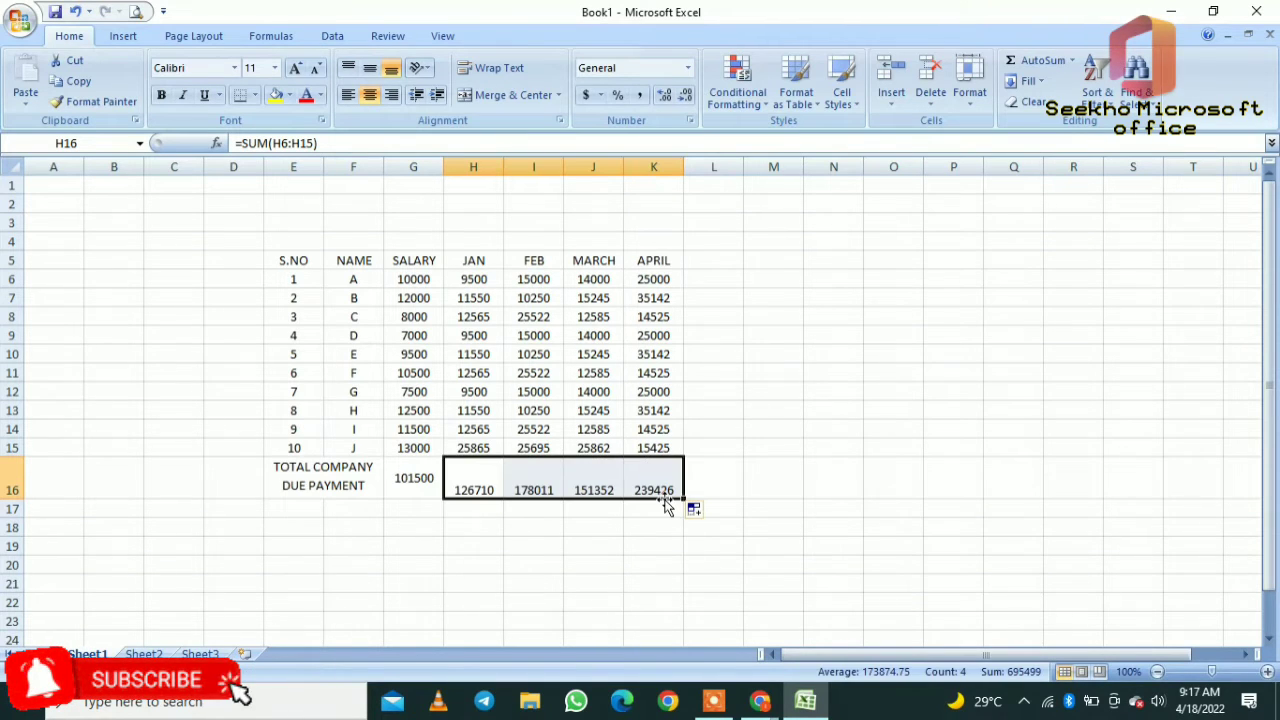
click(600, 618)
drag(471, 472, 660, 497)
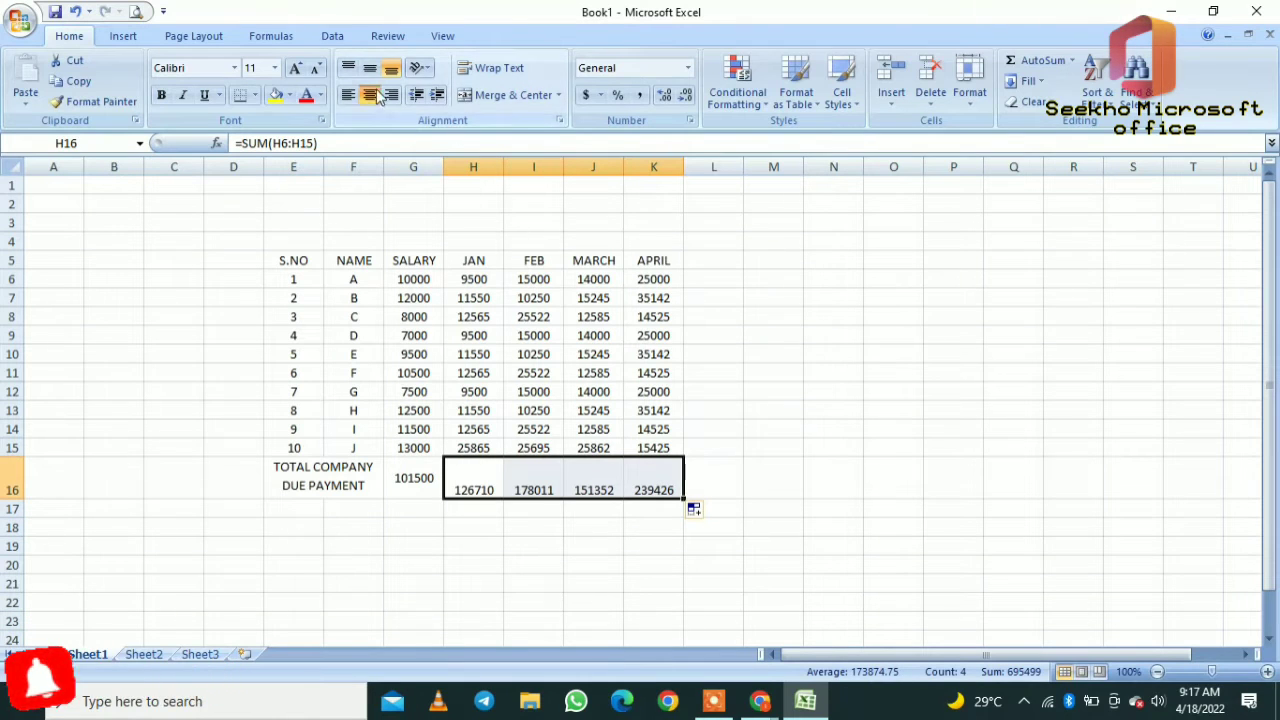
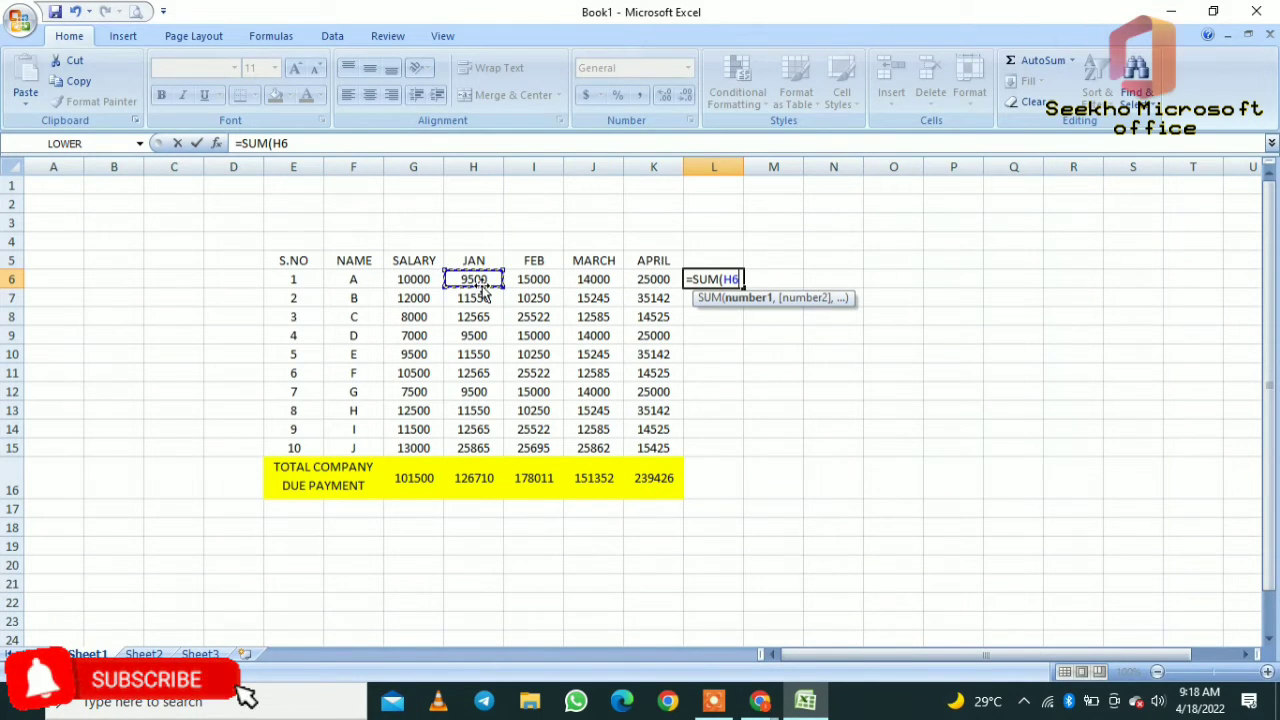
- Complete the formula in L6 as =SUM(H6:K6) to total the first employee's payments from JAN to APRIL
click(350, 143)
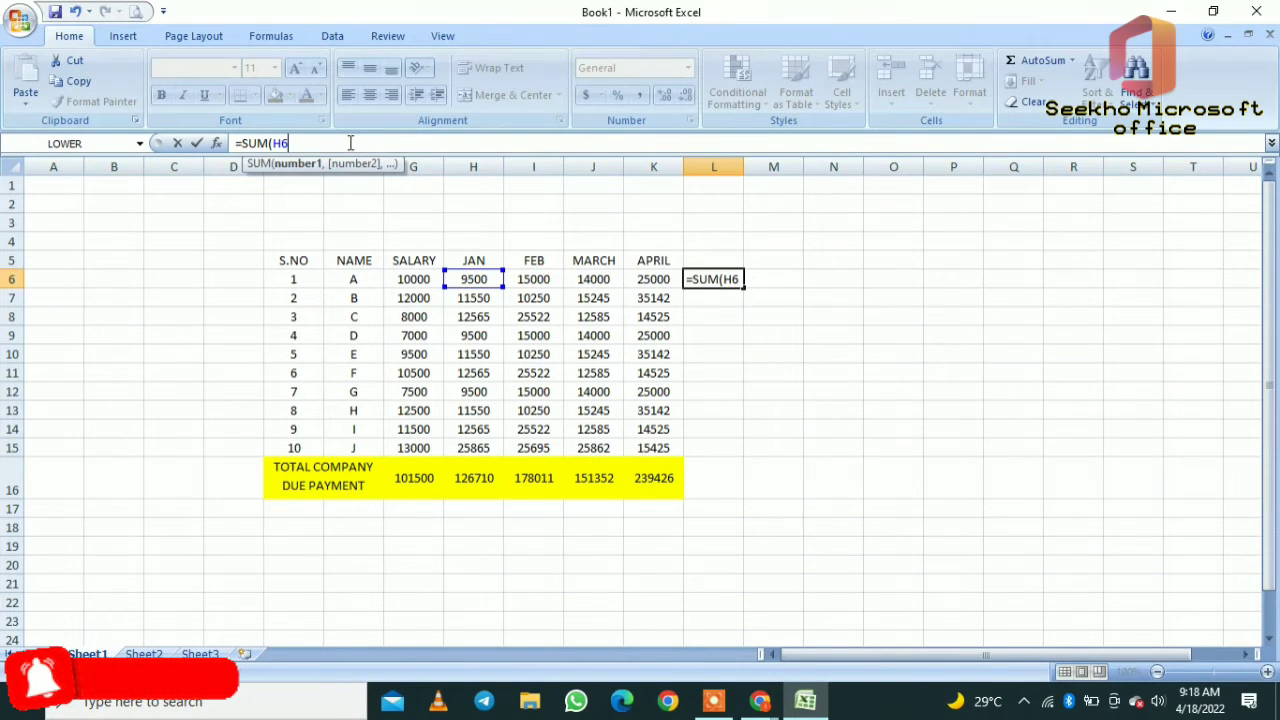
text(:)
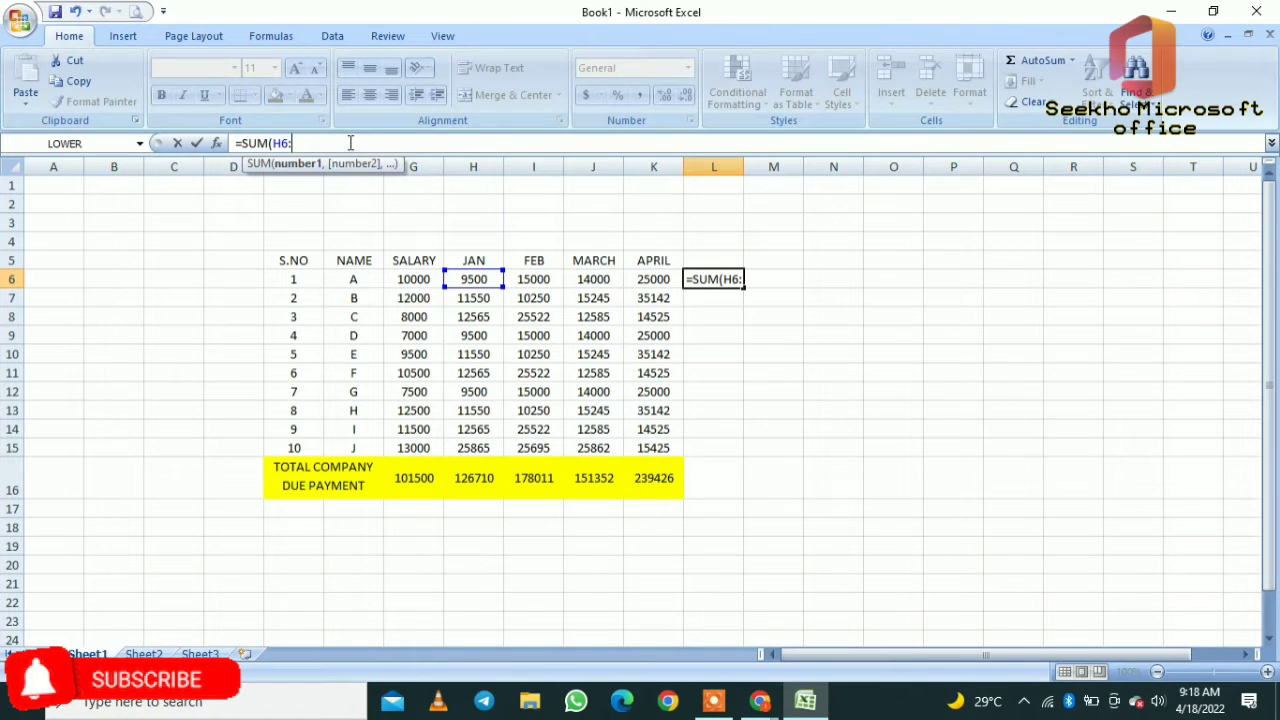
text(H)
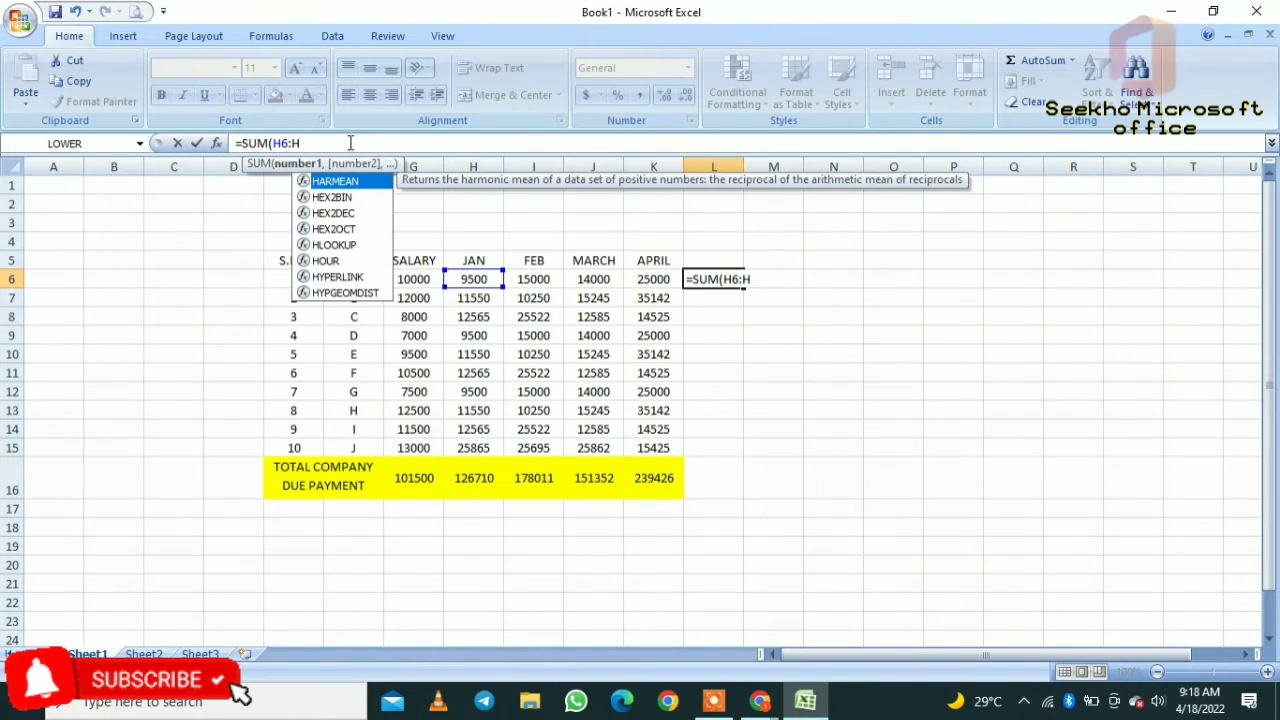
key(BackSpace)
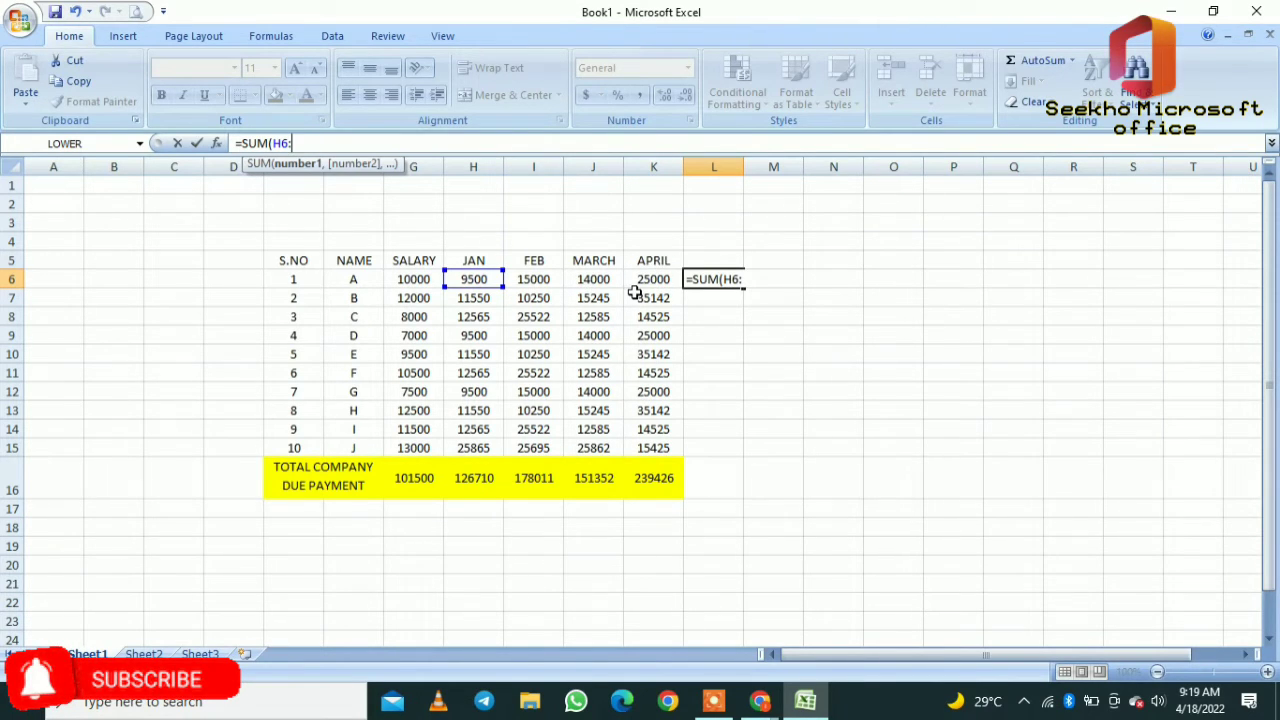
text(K)
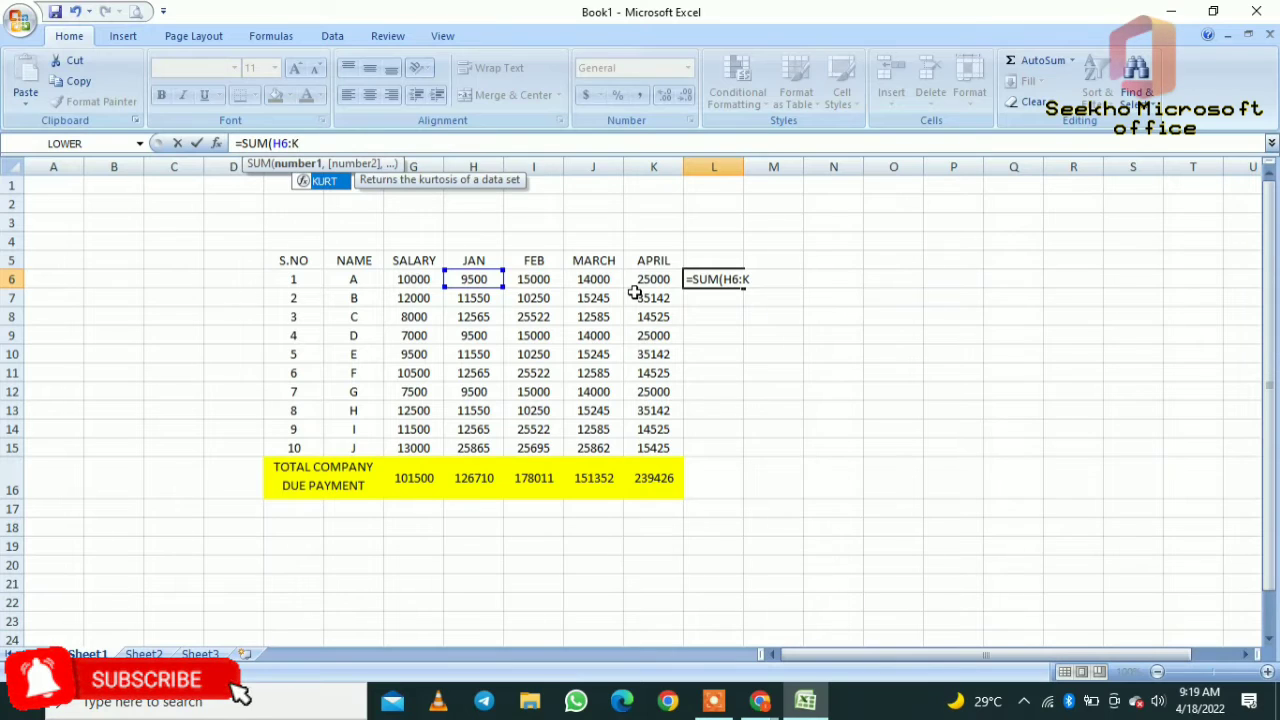
text(6)
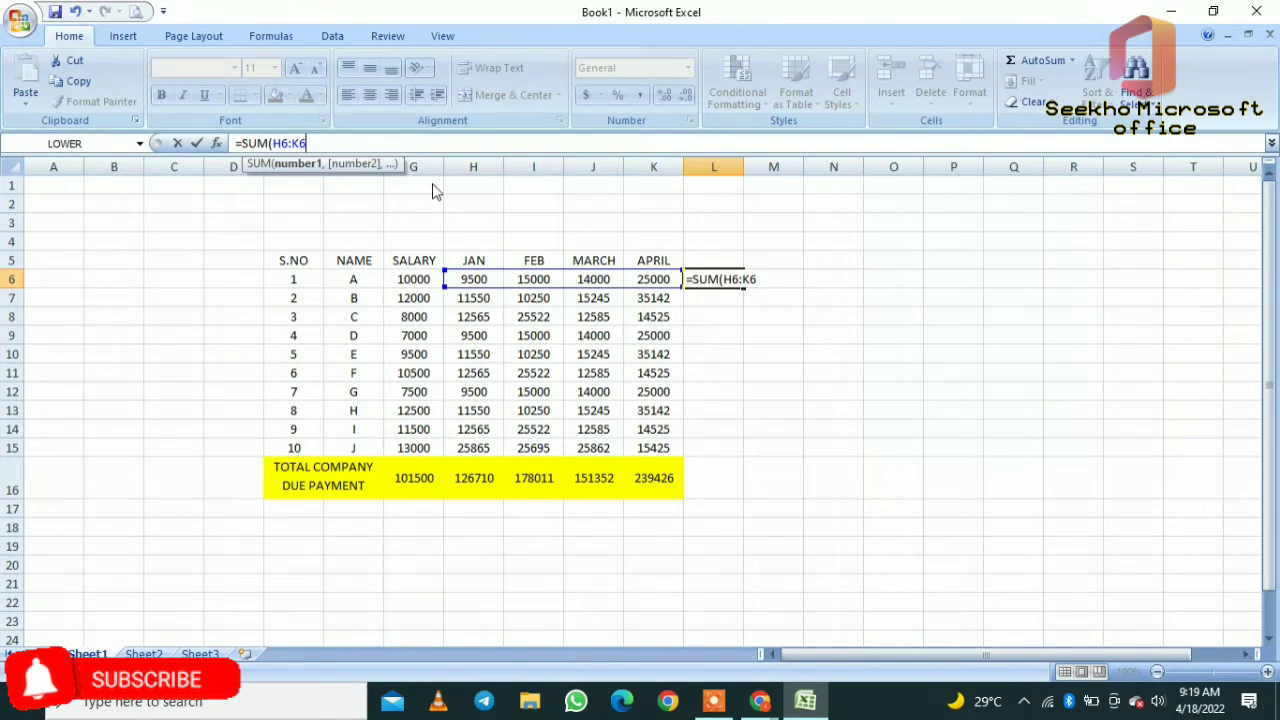
text())
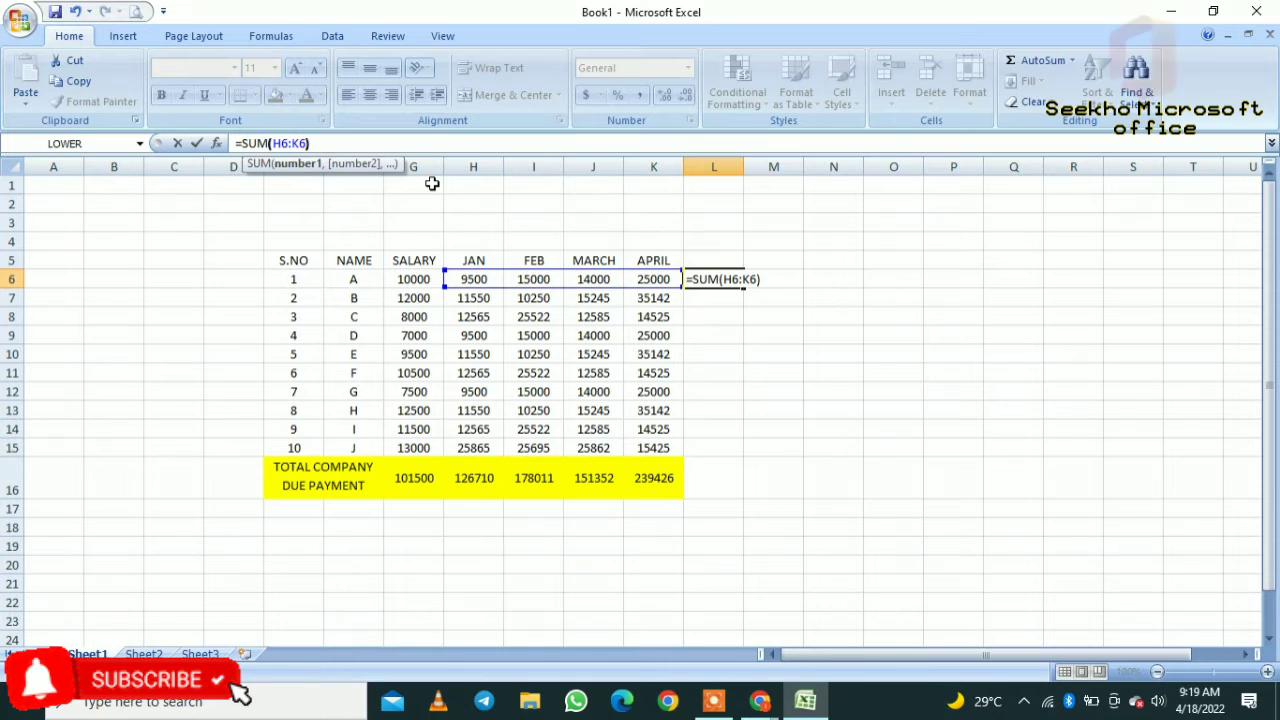
key(Return)
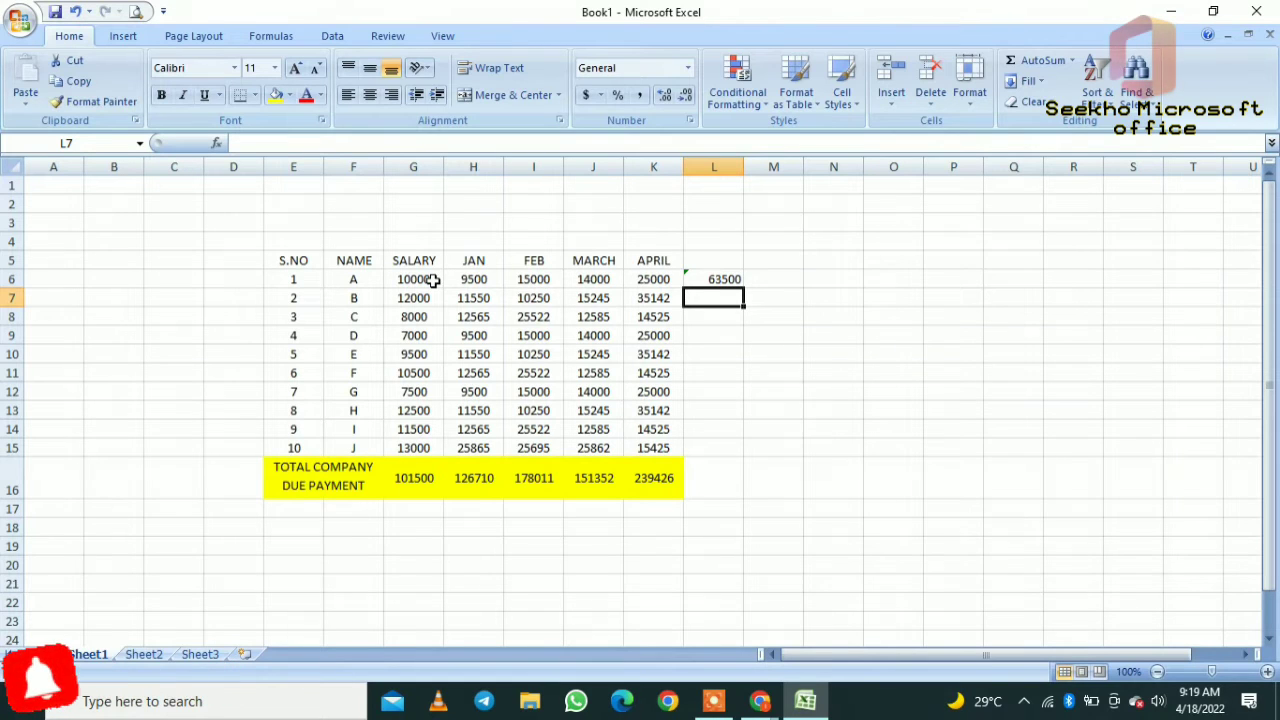
- Fill the row total formula from L6 down to L15 for the remaining employees
click(731, 279)
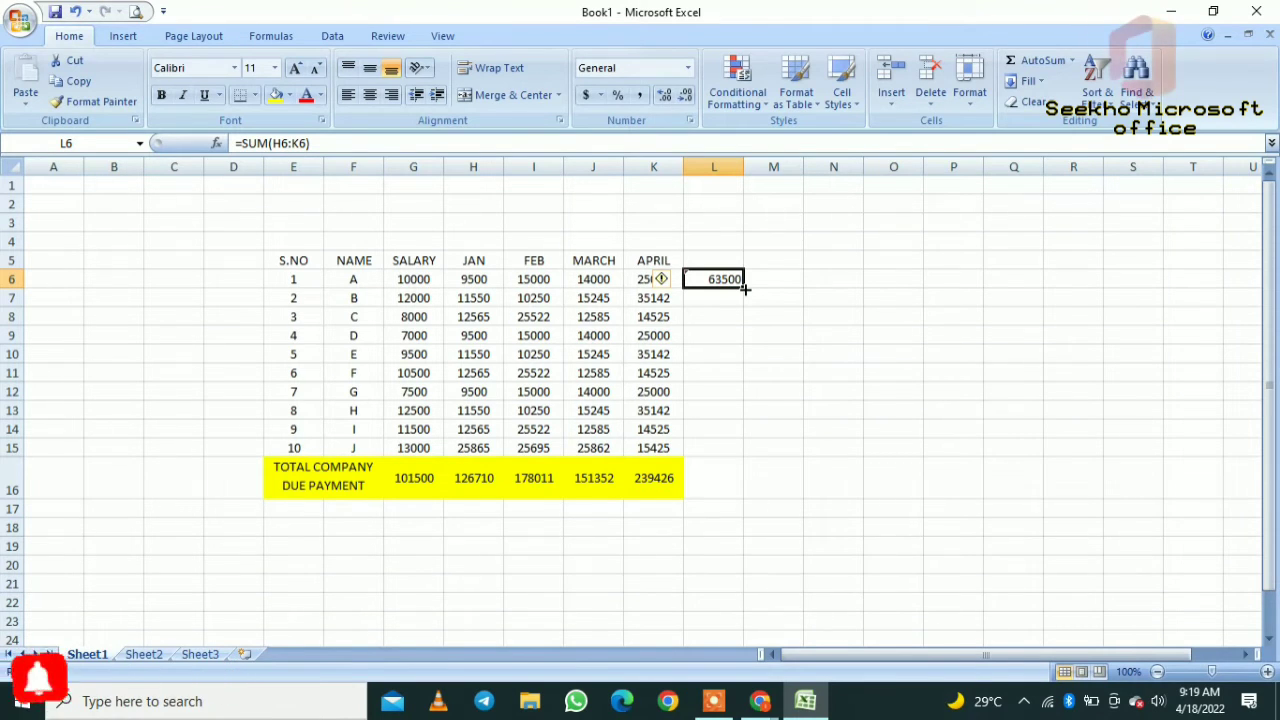
drag(745, 288, 748, 455)
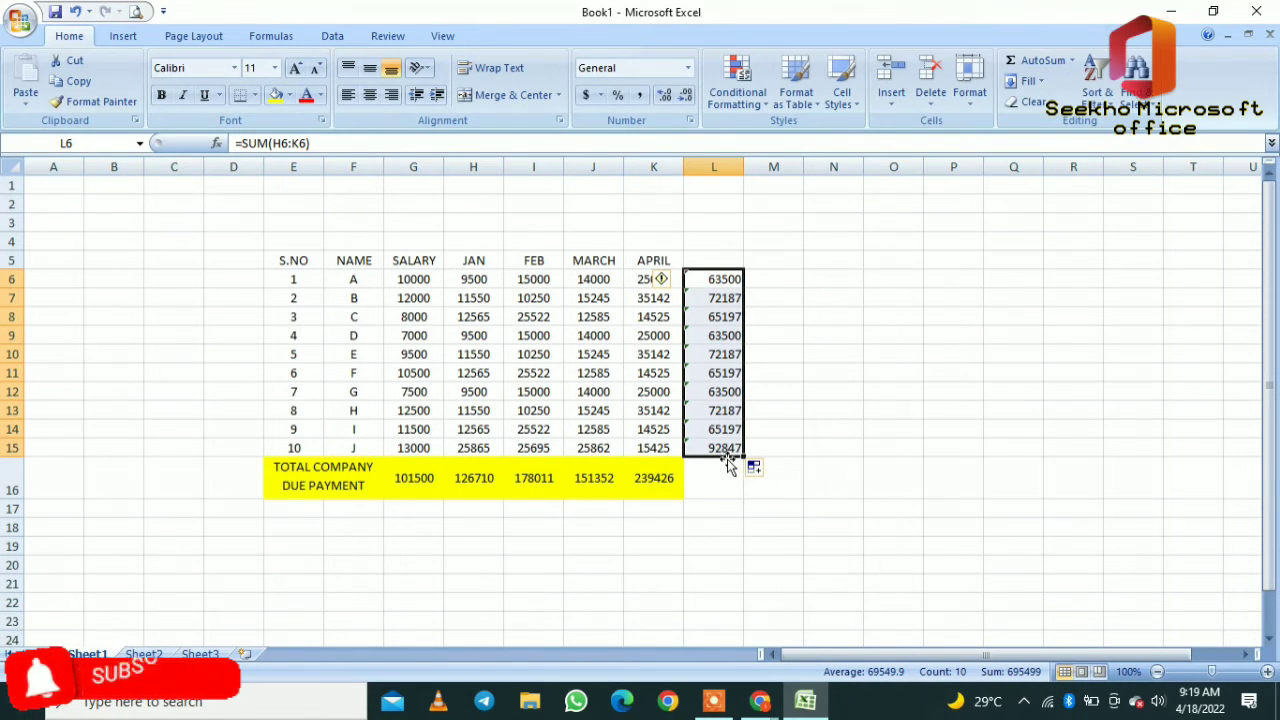
click(783, 410)
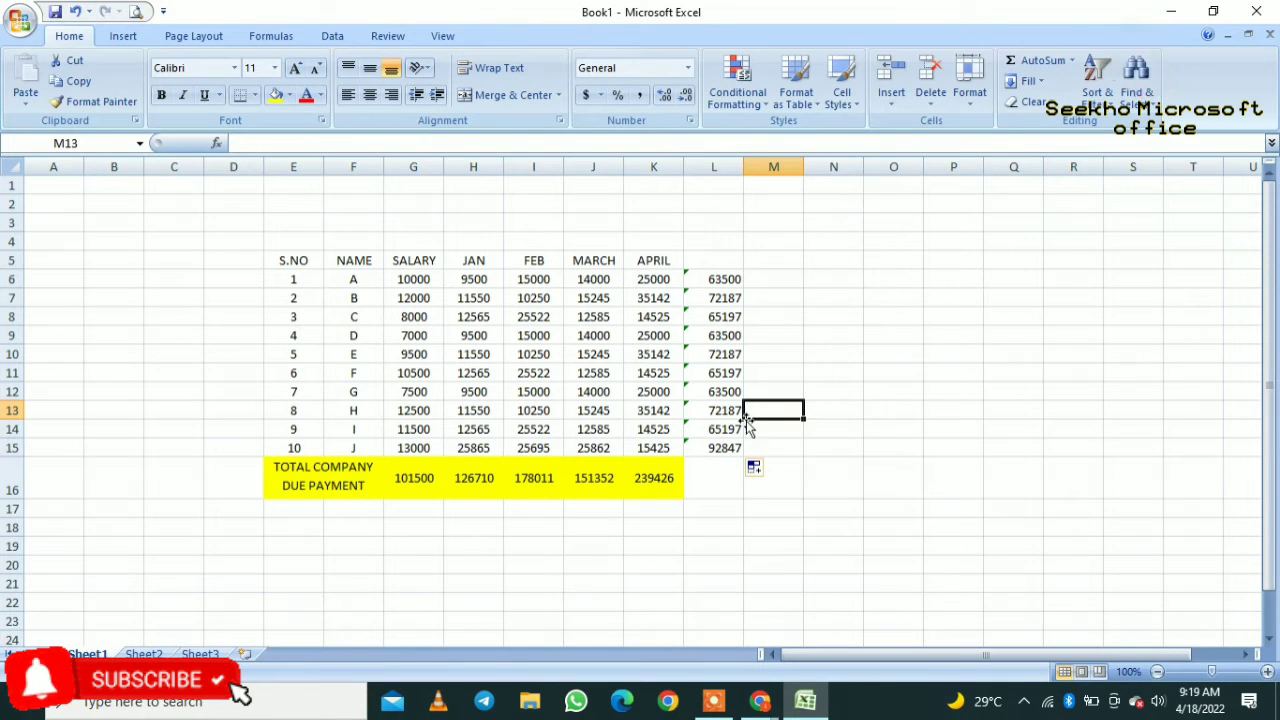
click(811, 298)
- Enter the heading EARNING TOTAL LABOUR in L5 above the row totals
click(713, 259)
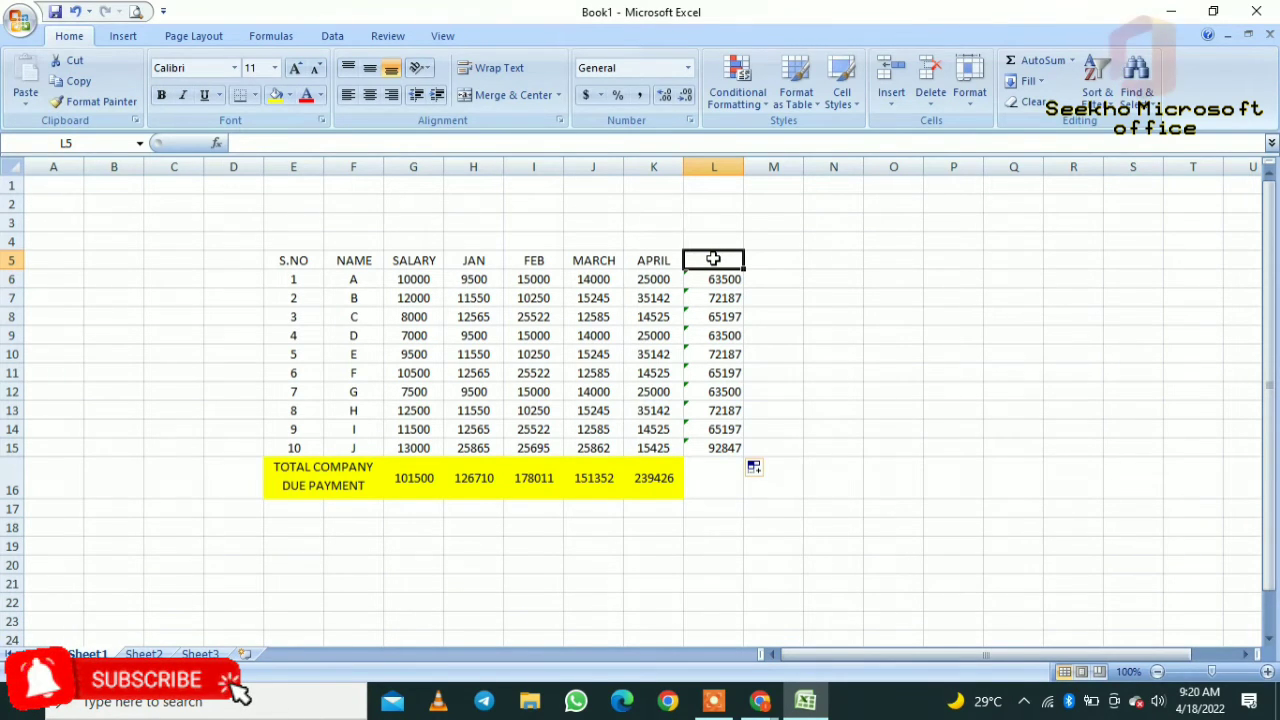
text(EARI)
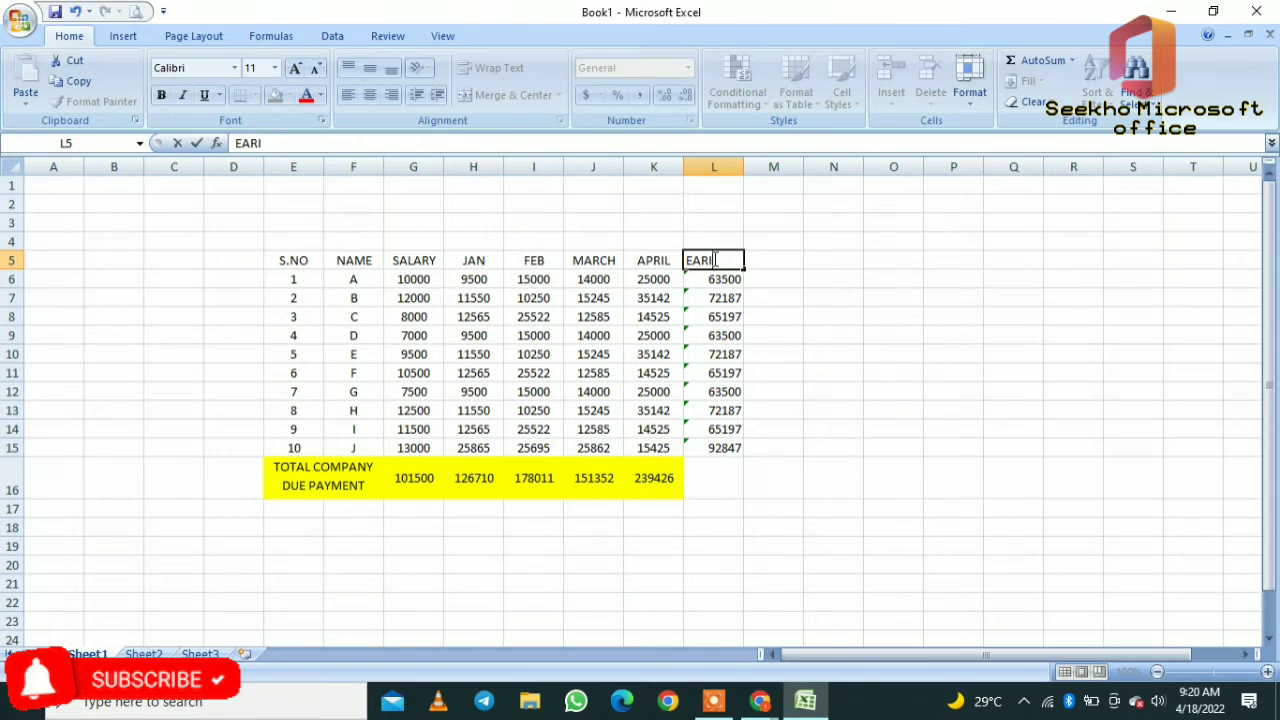
key(BackSpace)
text(NING)
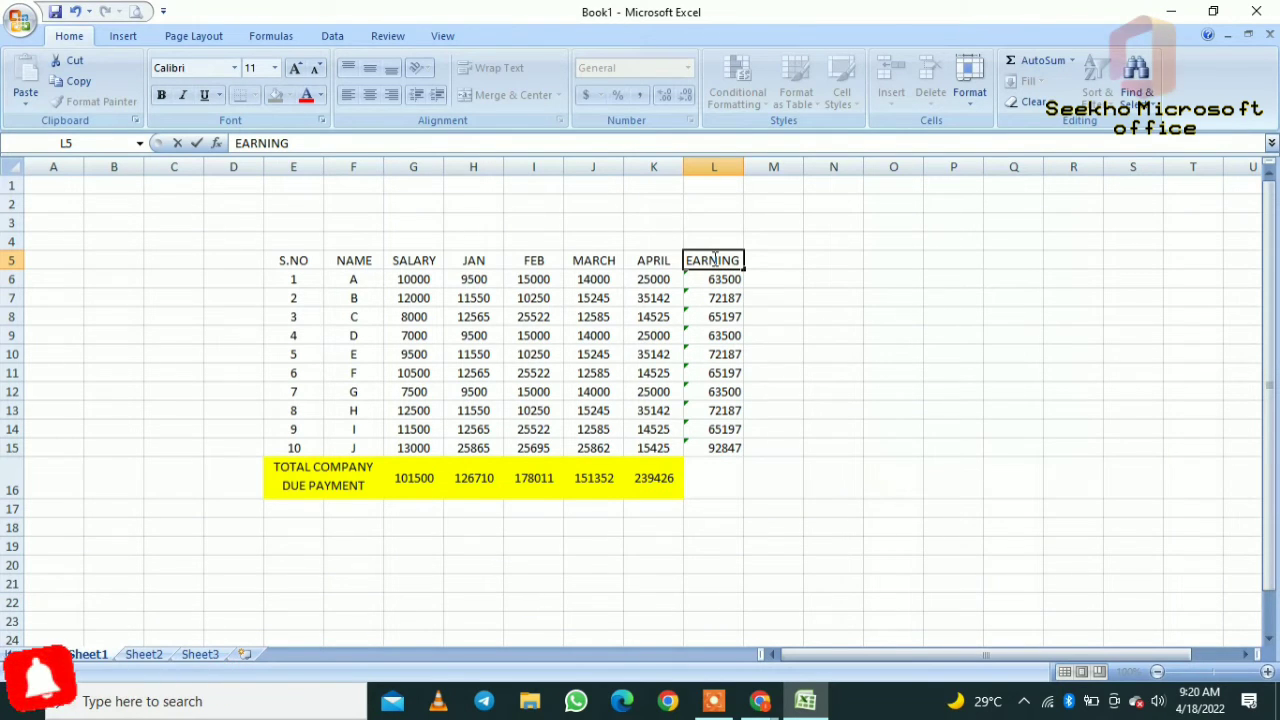
text( TO)
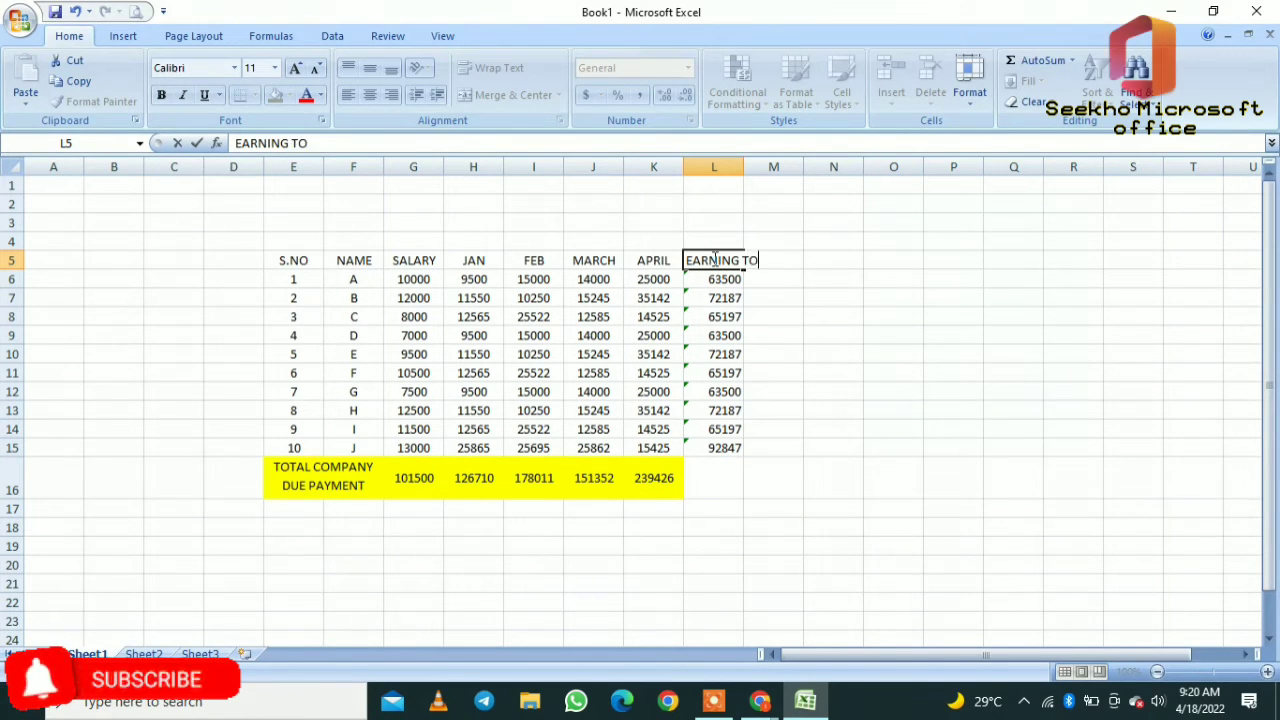
text(TAL L)
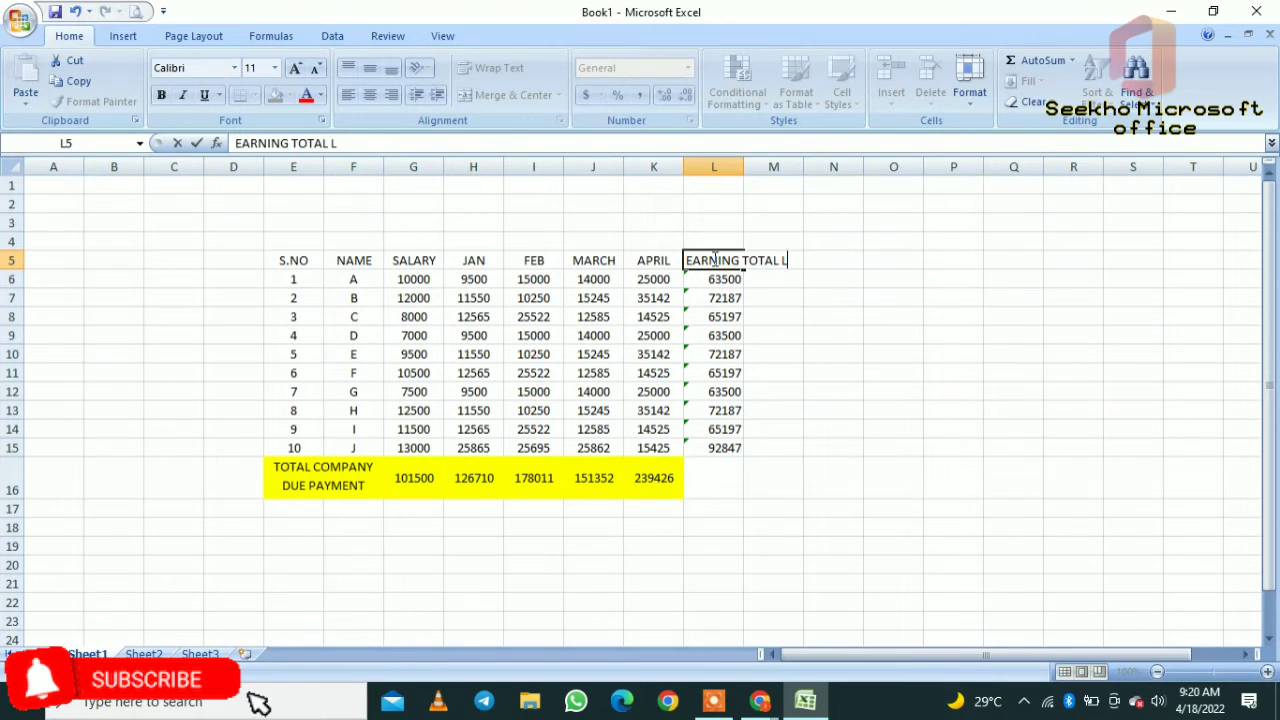
text(A)
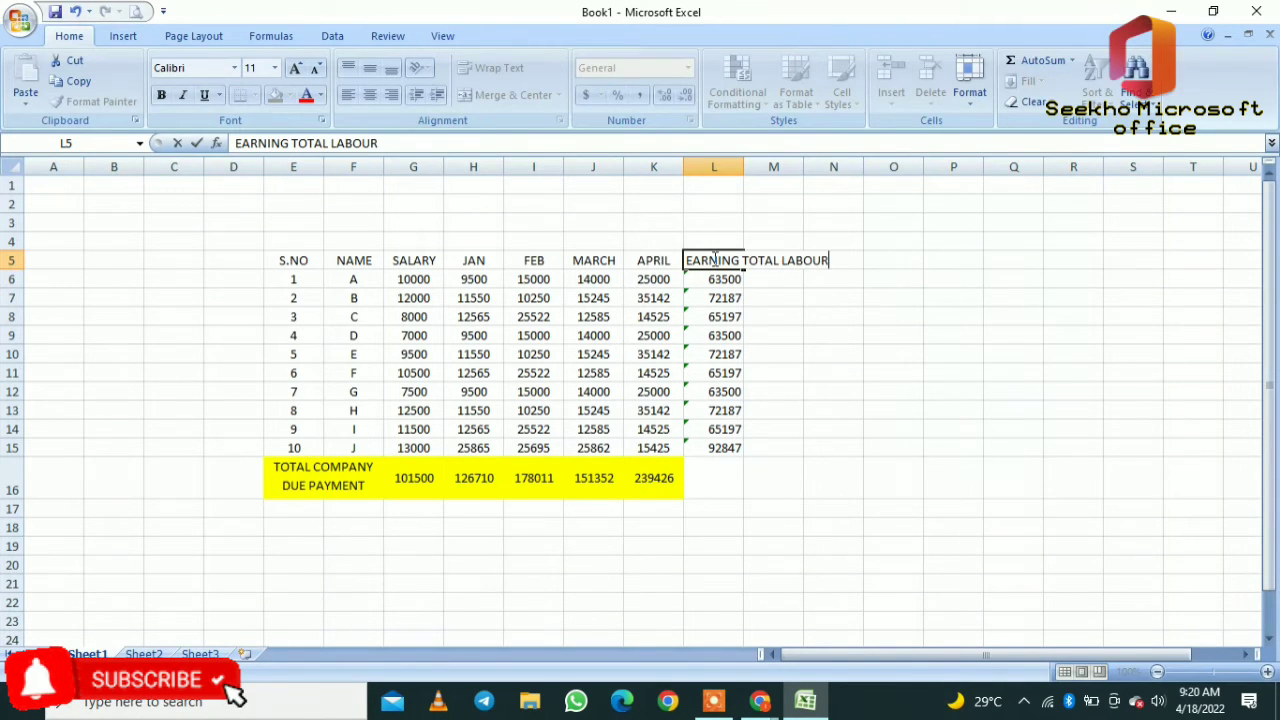
text(BOUR)
click(812, 332)
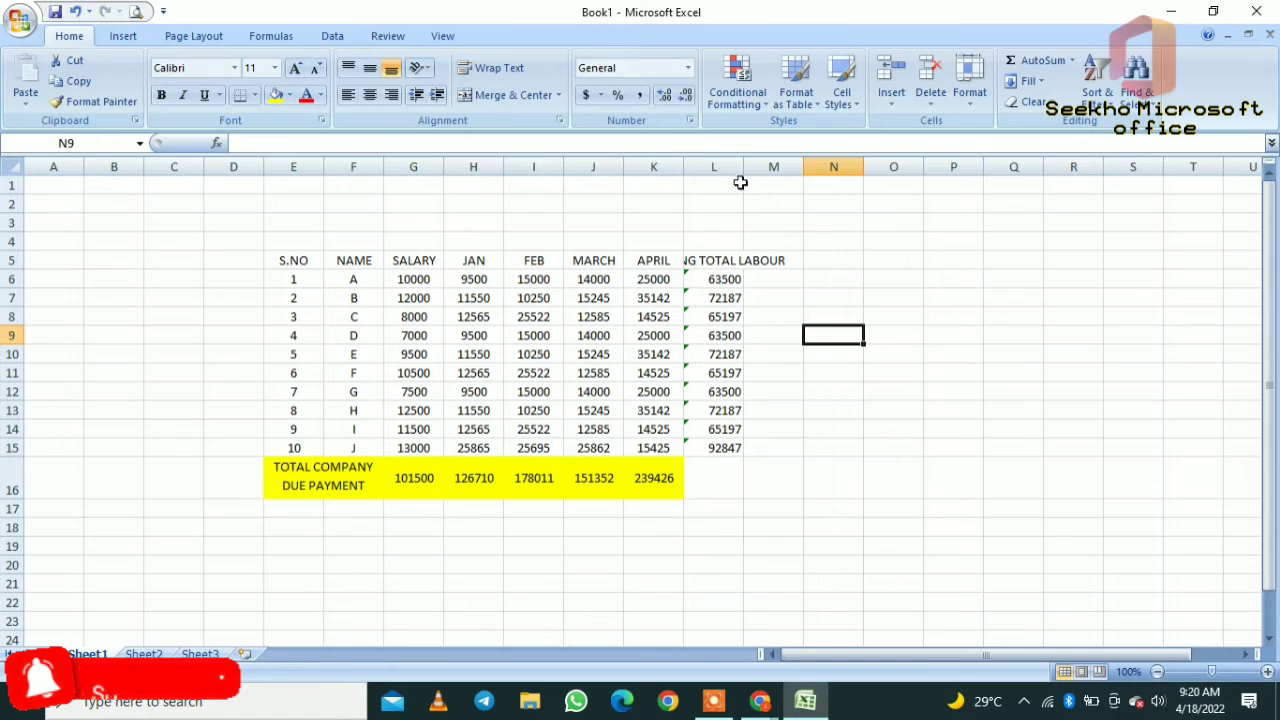
- AutoFit column L to the EARNING TOTAL LABOUR heading and center the column's contents
double_click(742, 170)
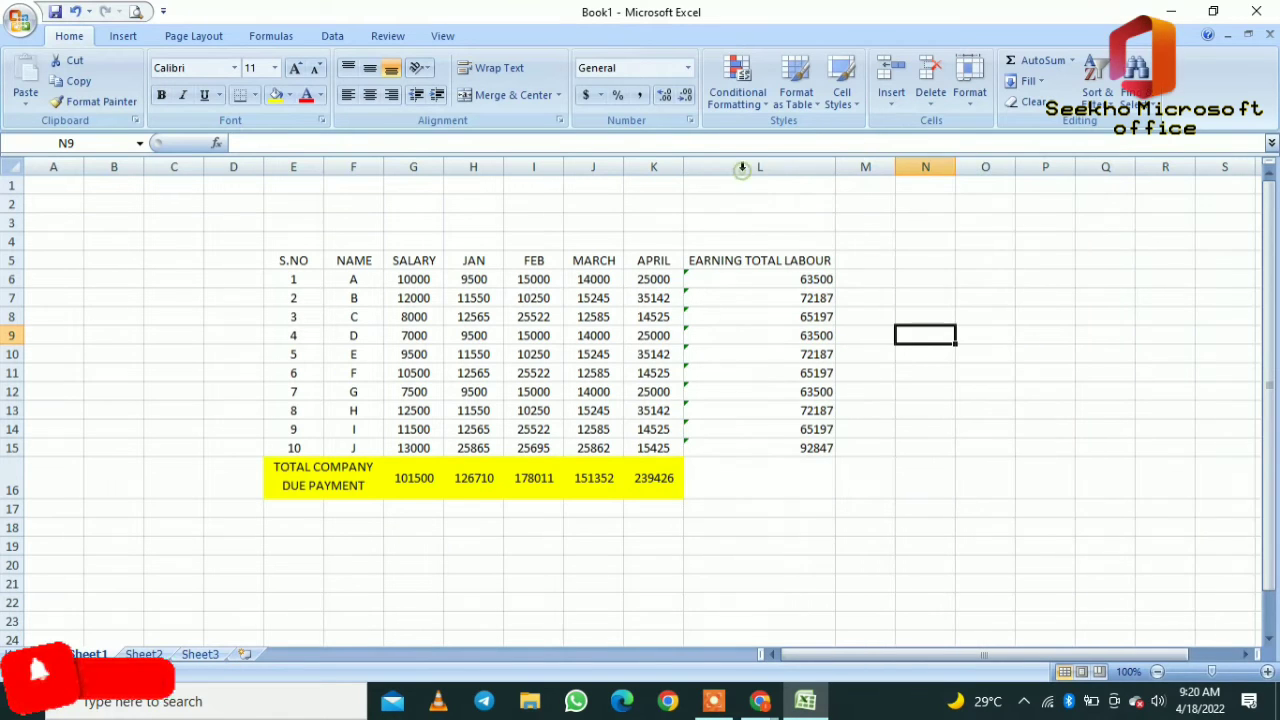
click(764, 166)
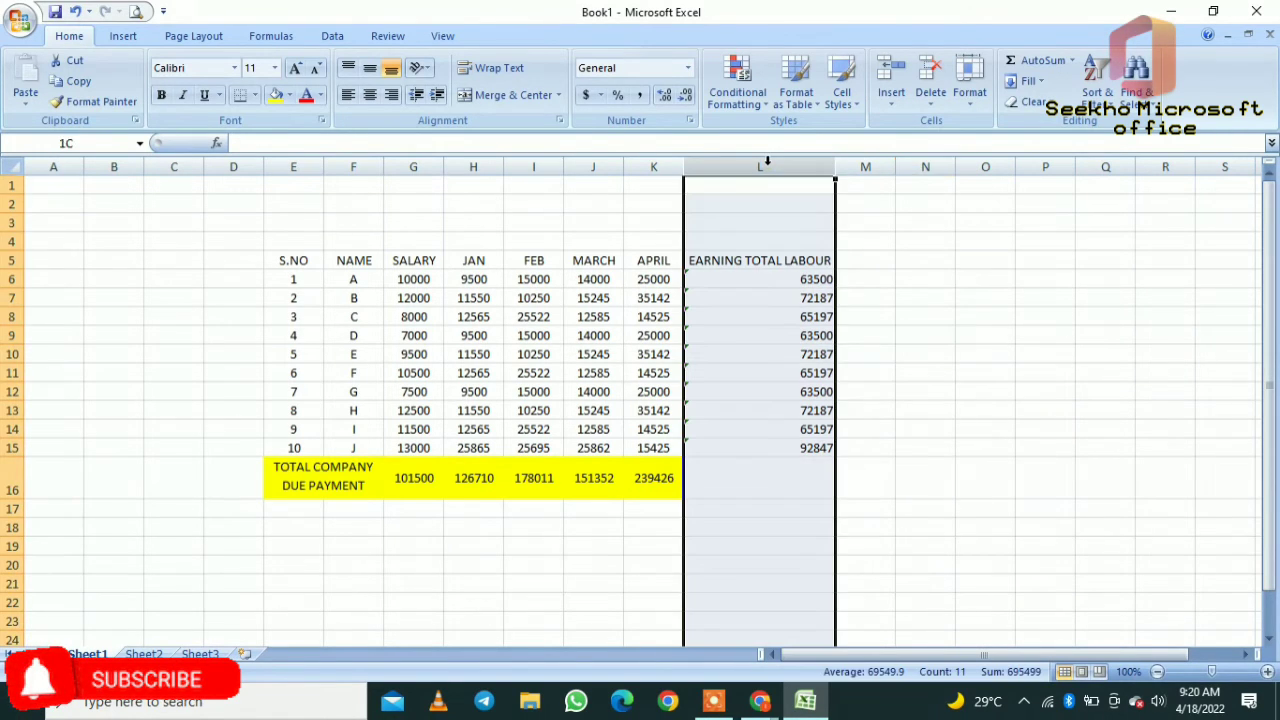
click(369, 94)
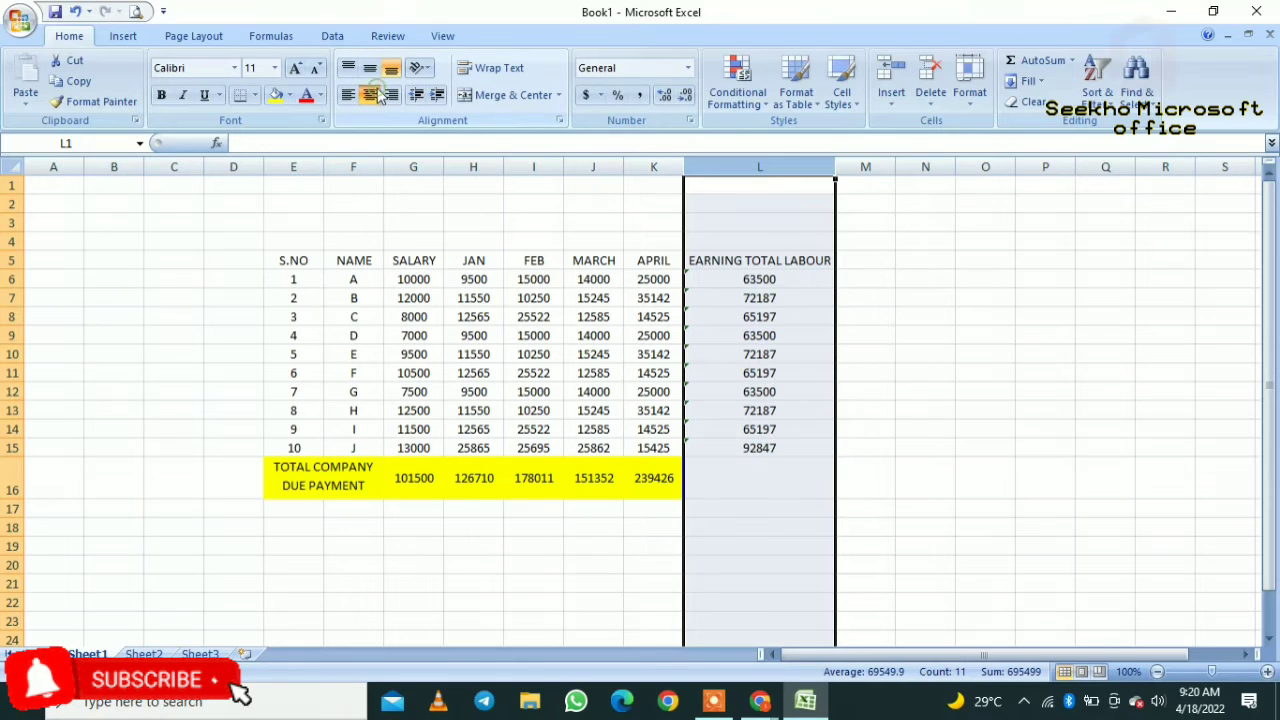
click(983, 483)
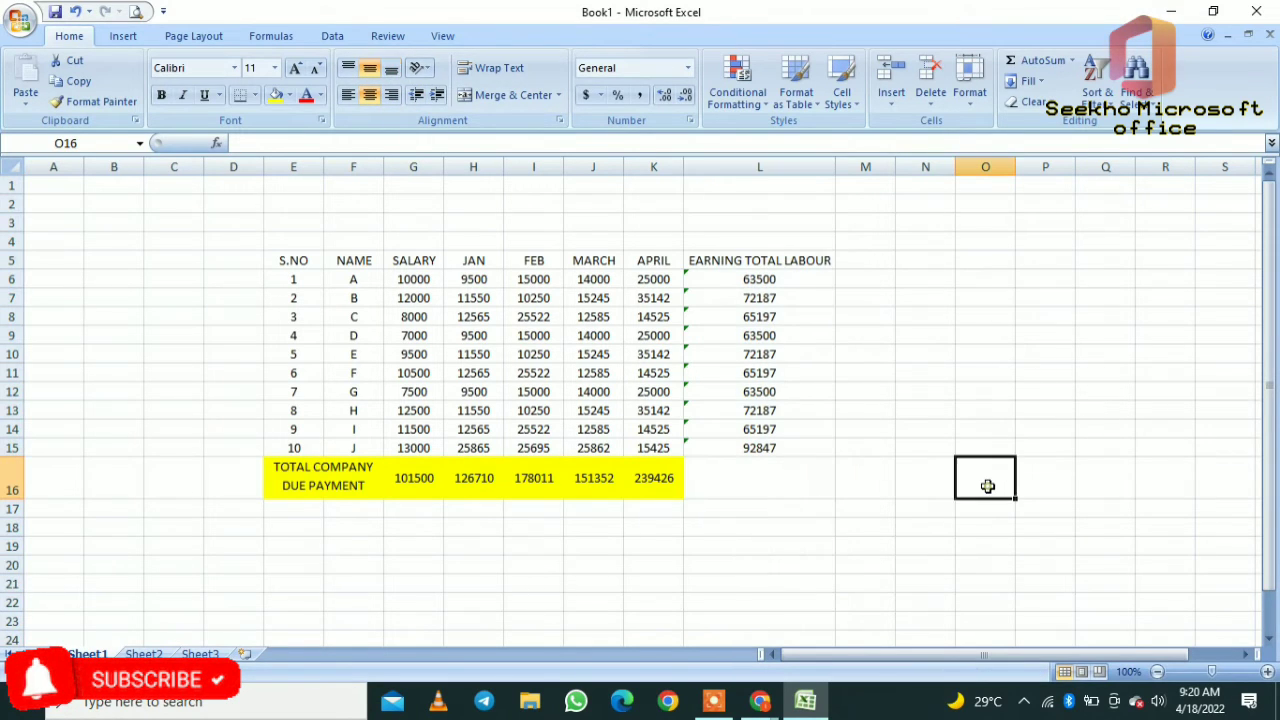
- Enter the formula =SUM(L6:L15) in L16 to total the employees' earnings
click(749, 476)
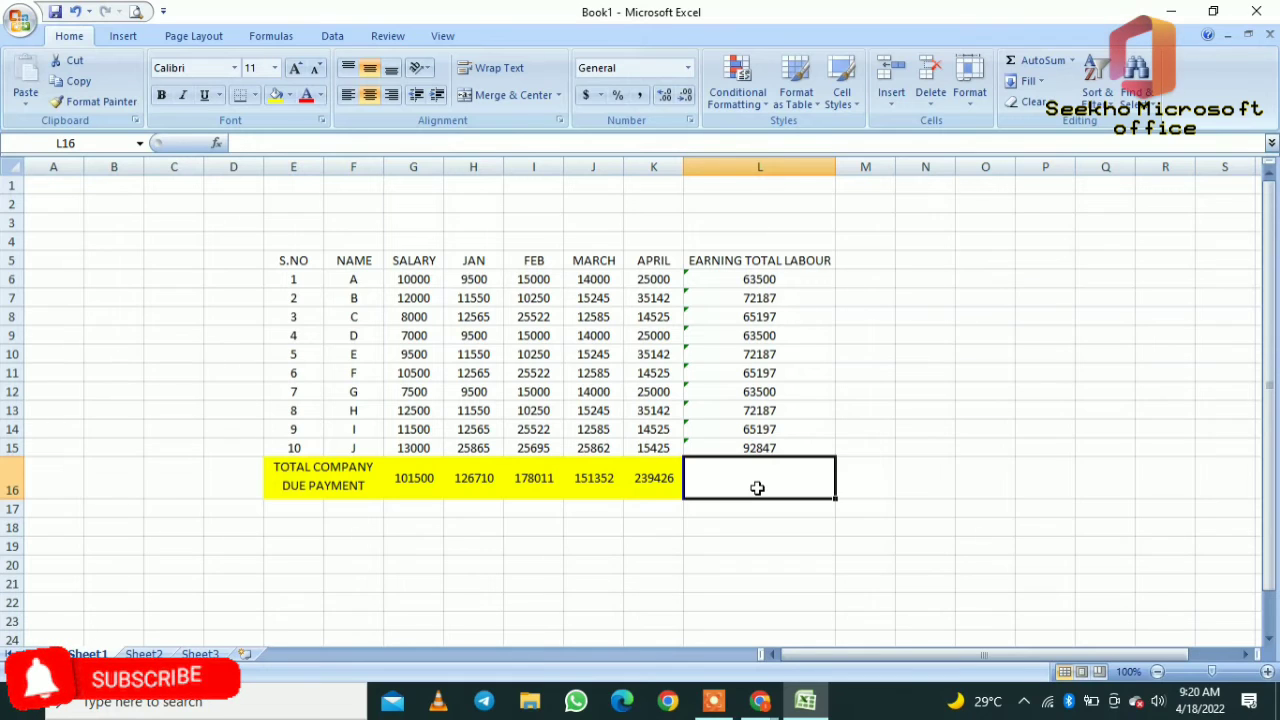
text(=)
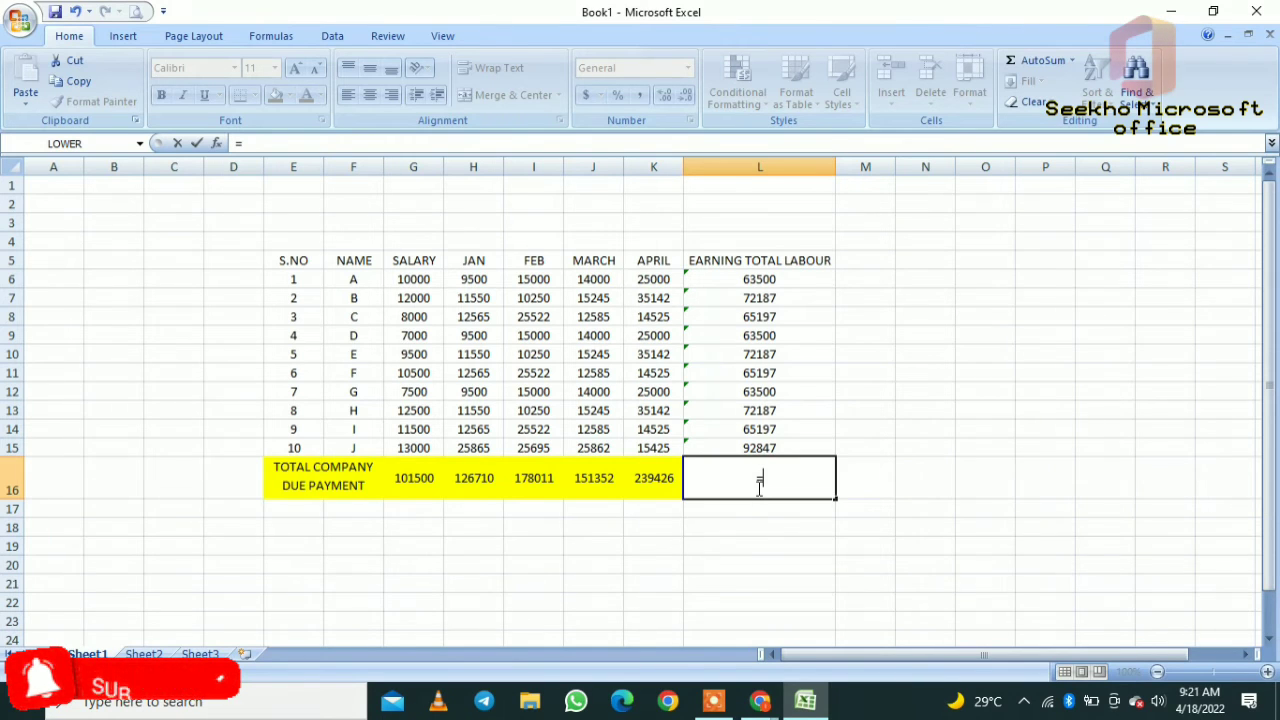
text(SUM)
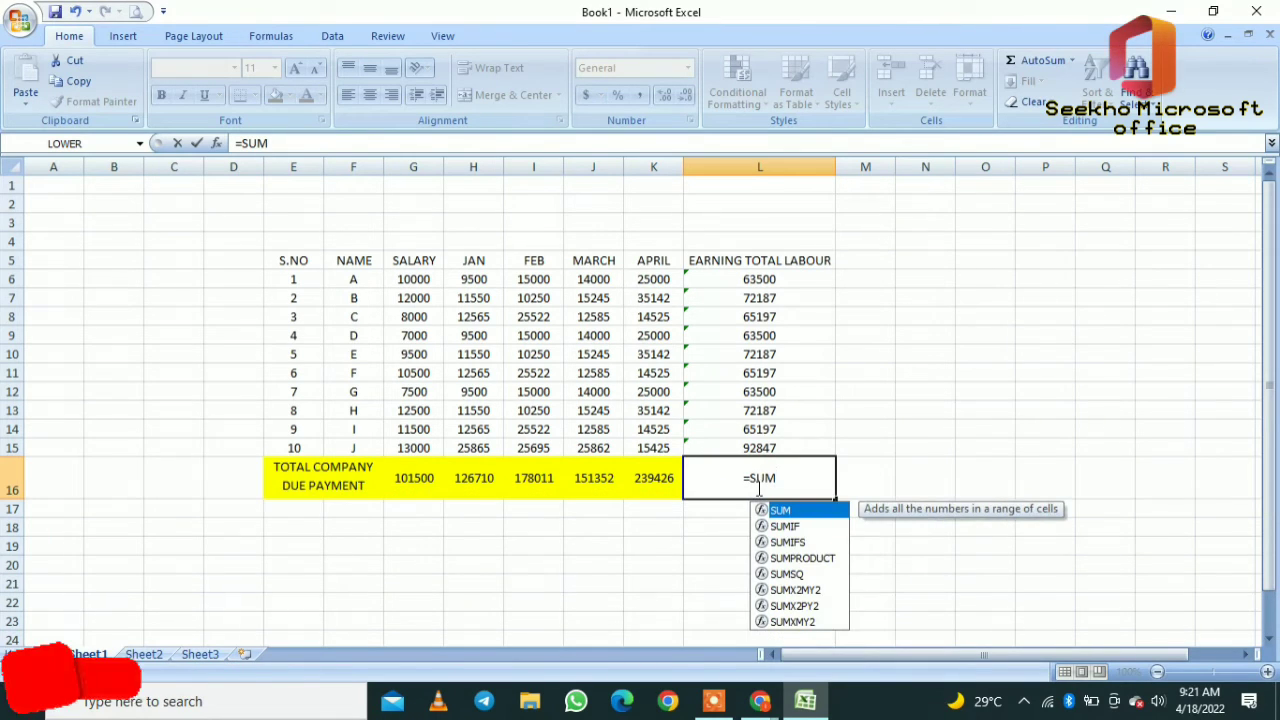
text(()
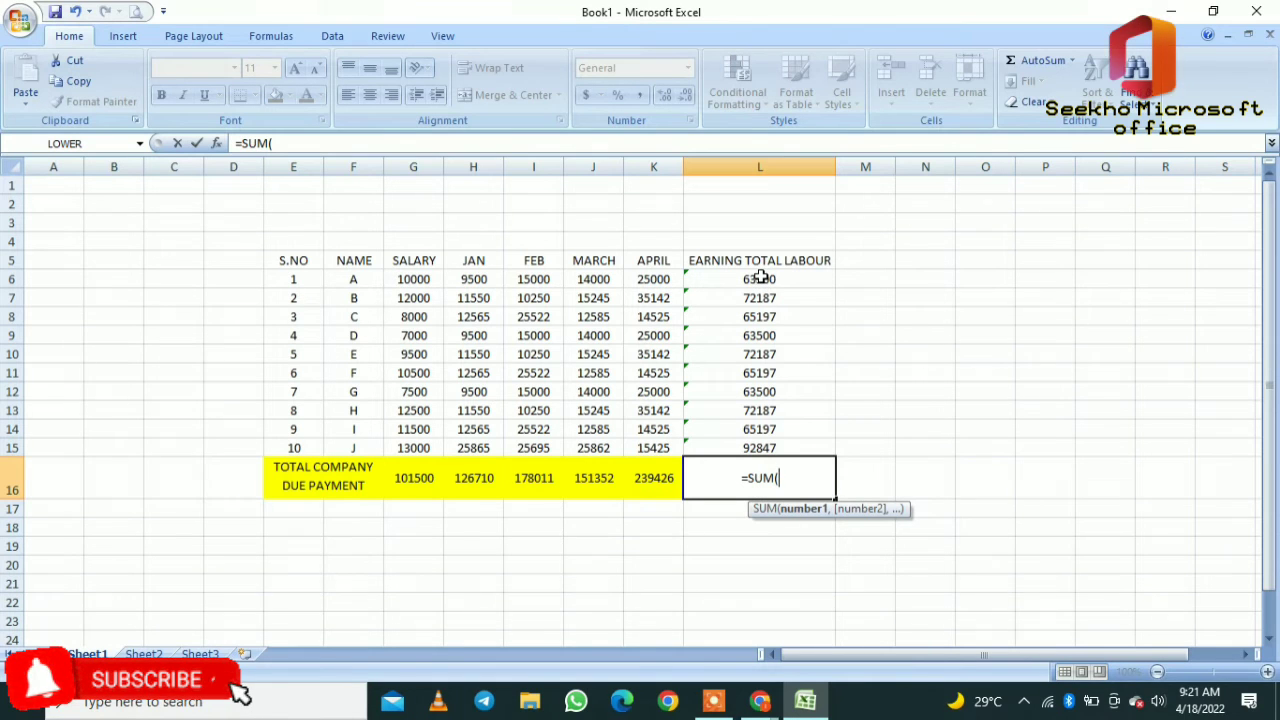
text(L)
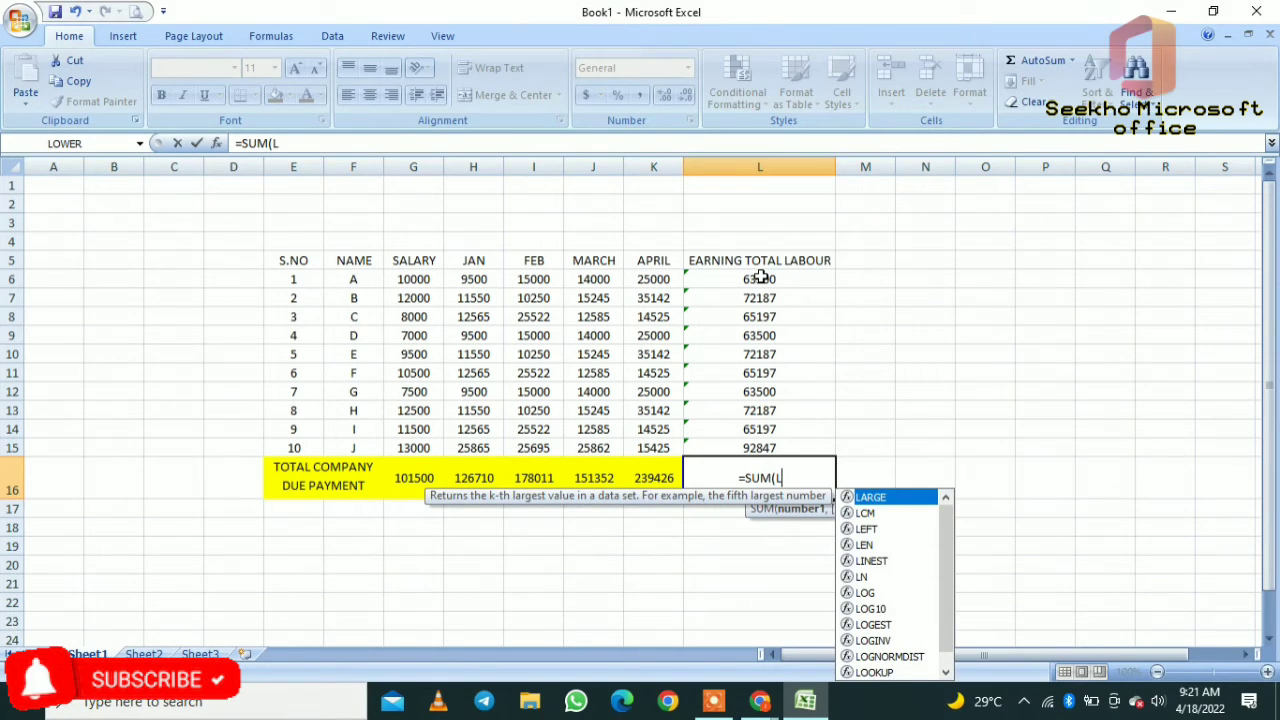
text(6)
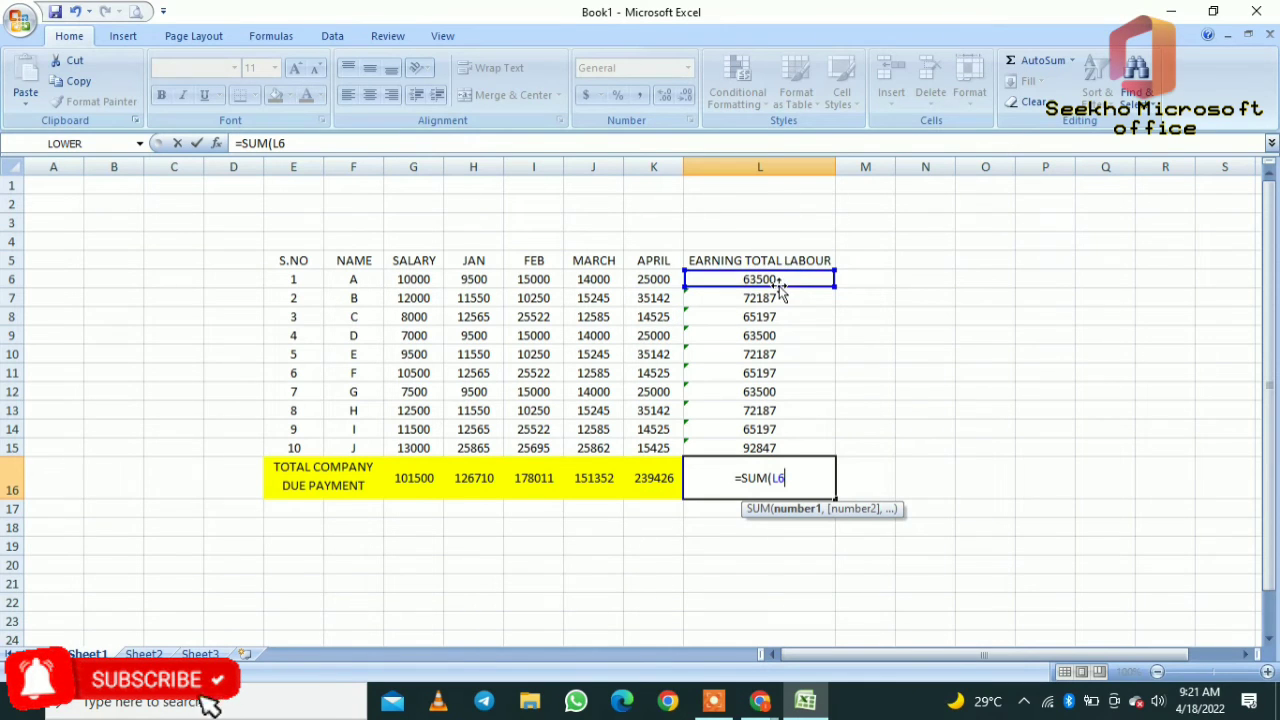
click(423, 144)
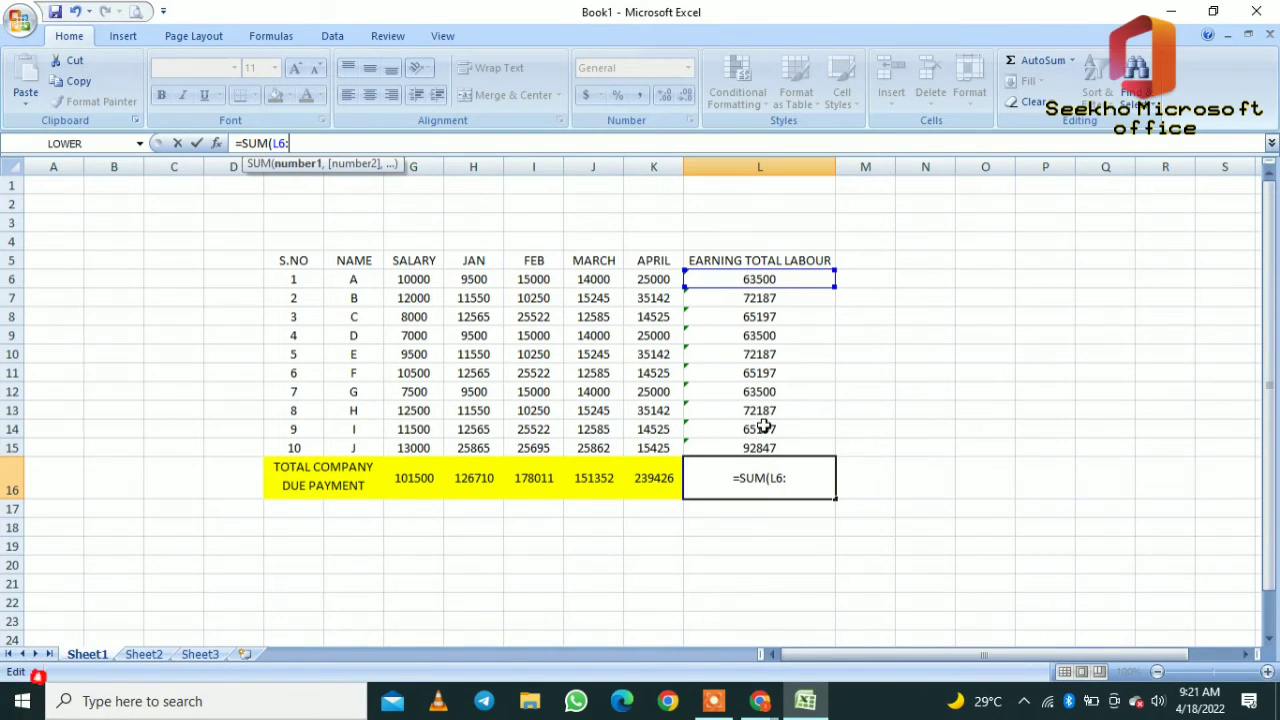
text(L)
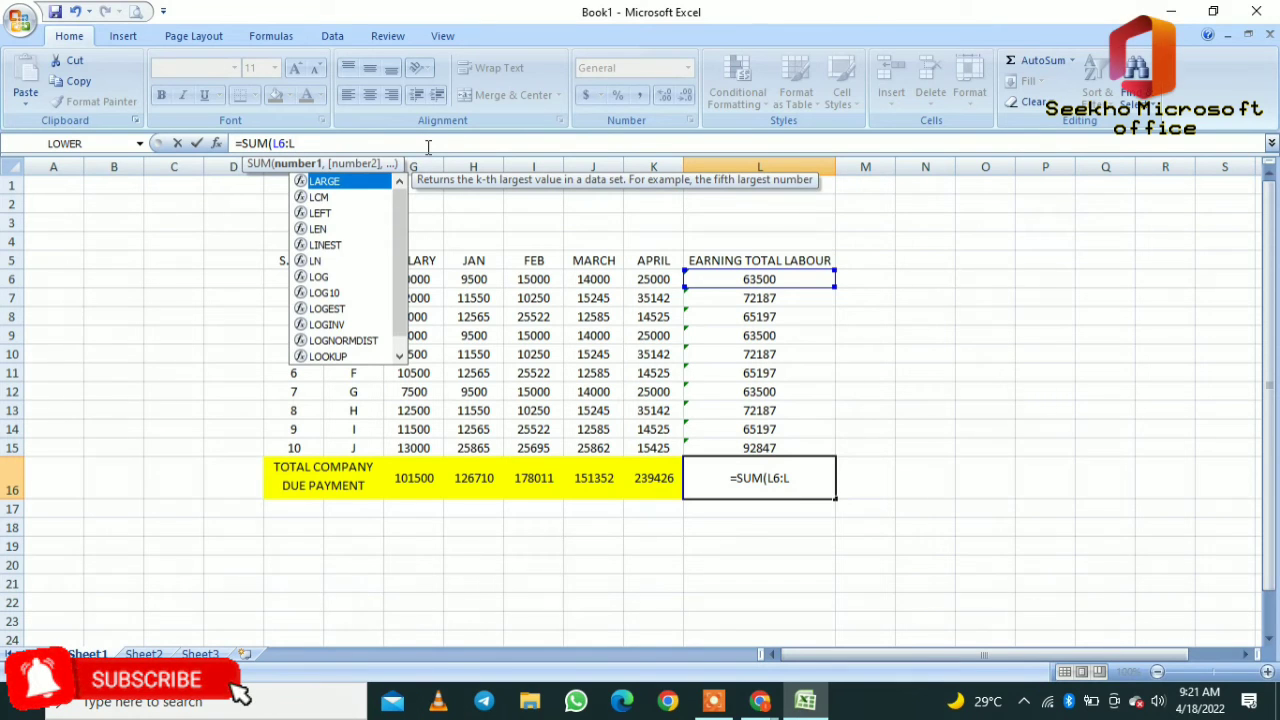
text(15))
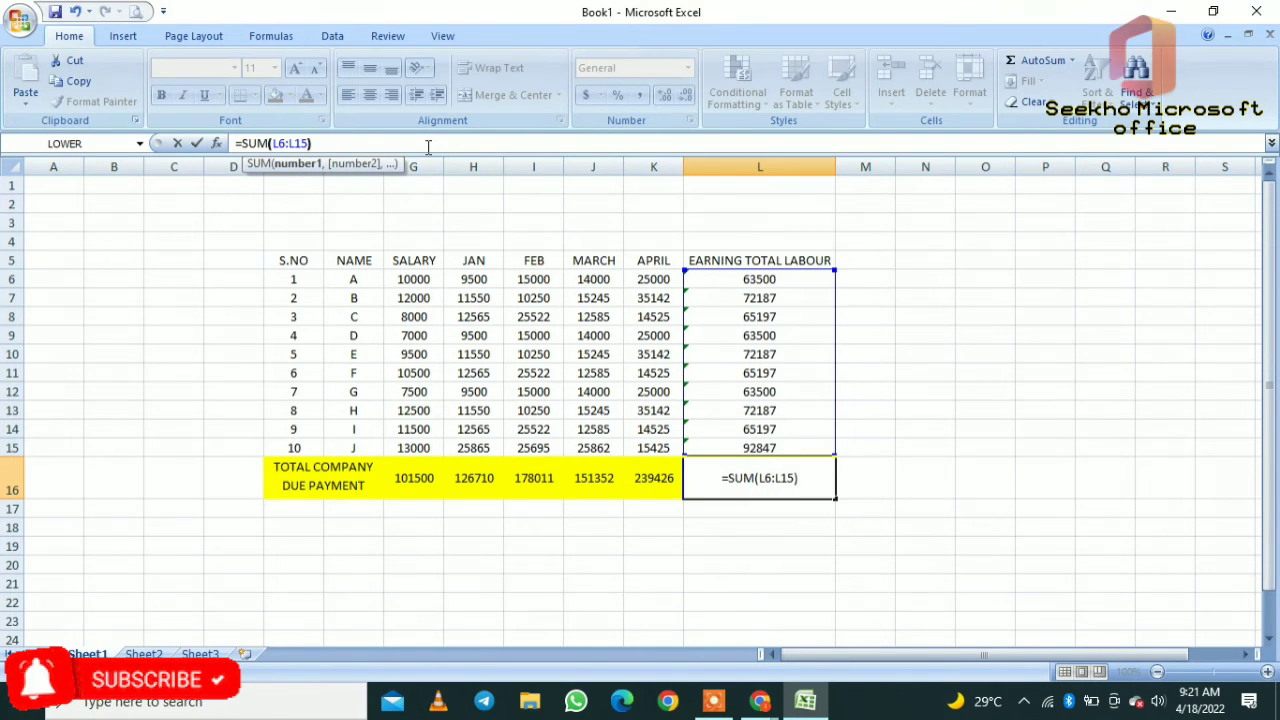
key(Return)
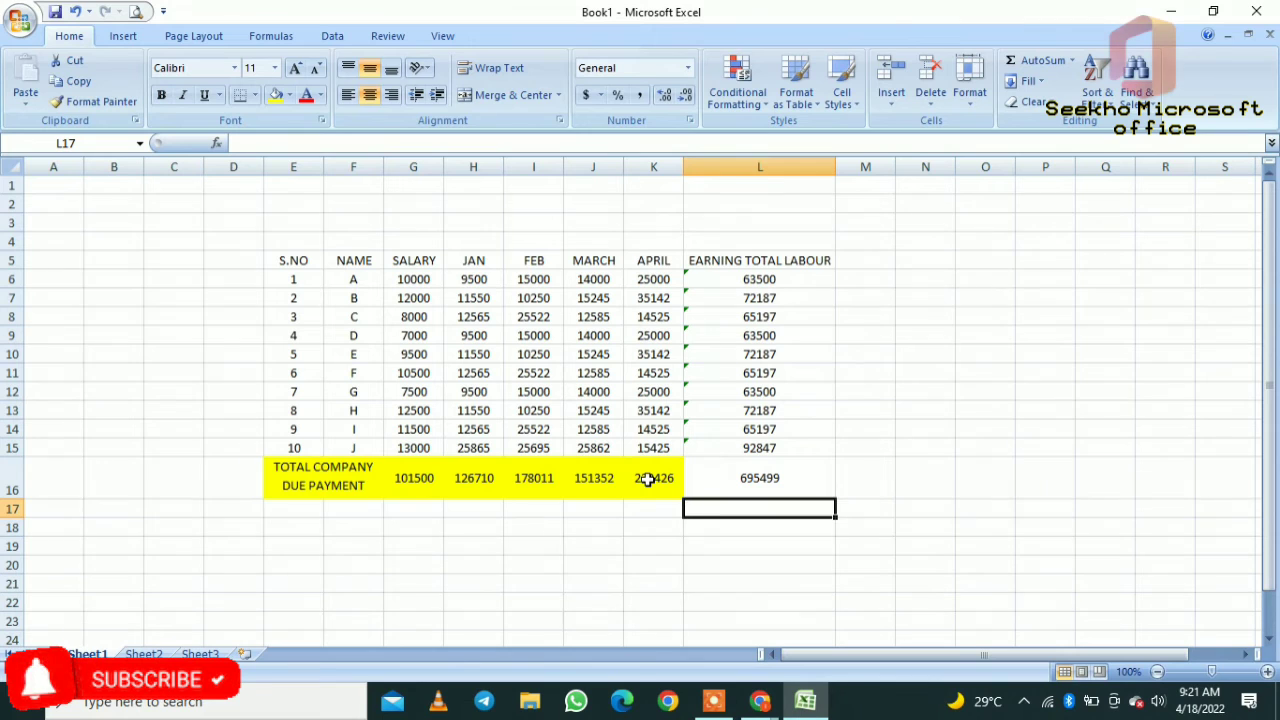
- Check the combined sum of the JAN to APRIL totals in H16:K16 against the grand total in L16
drag(648, 480, 423, 478)
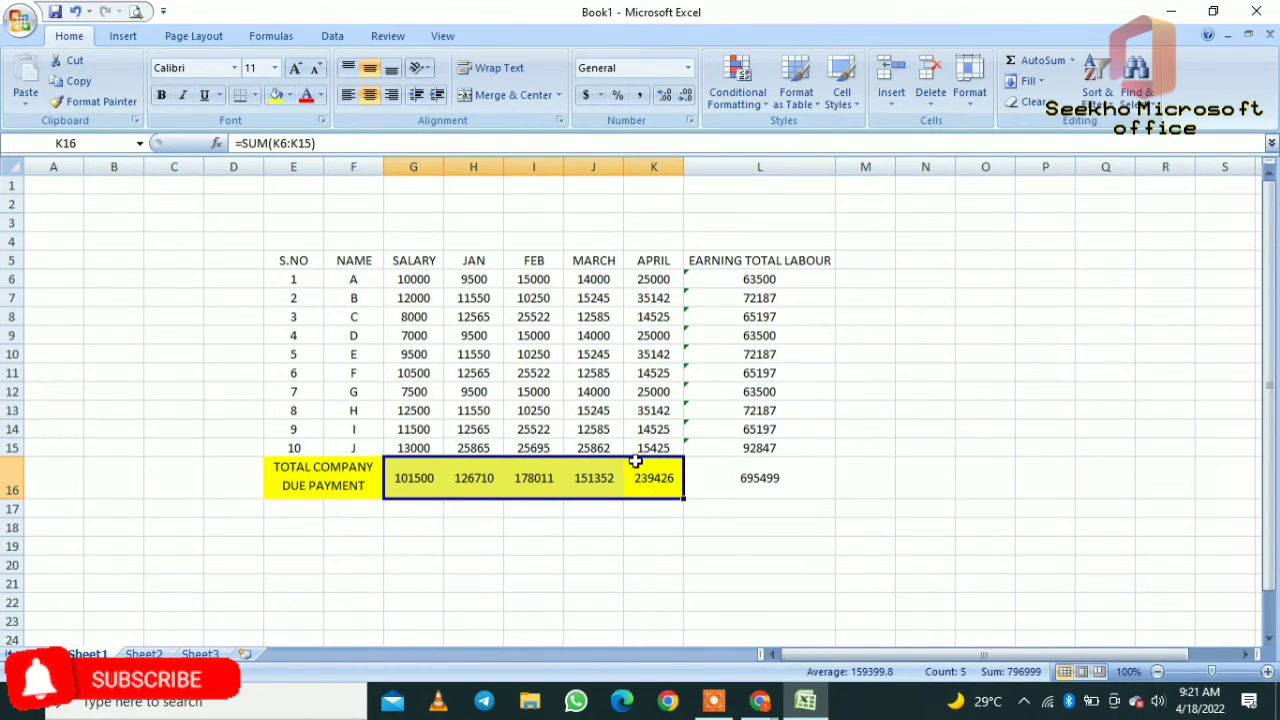
click(663, 485)
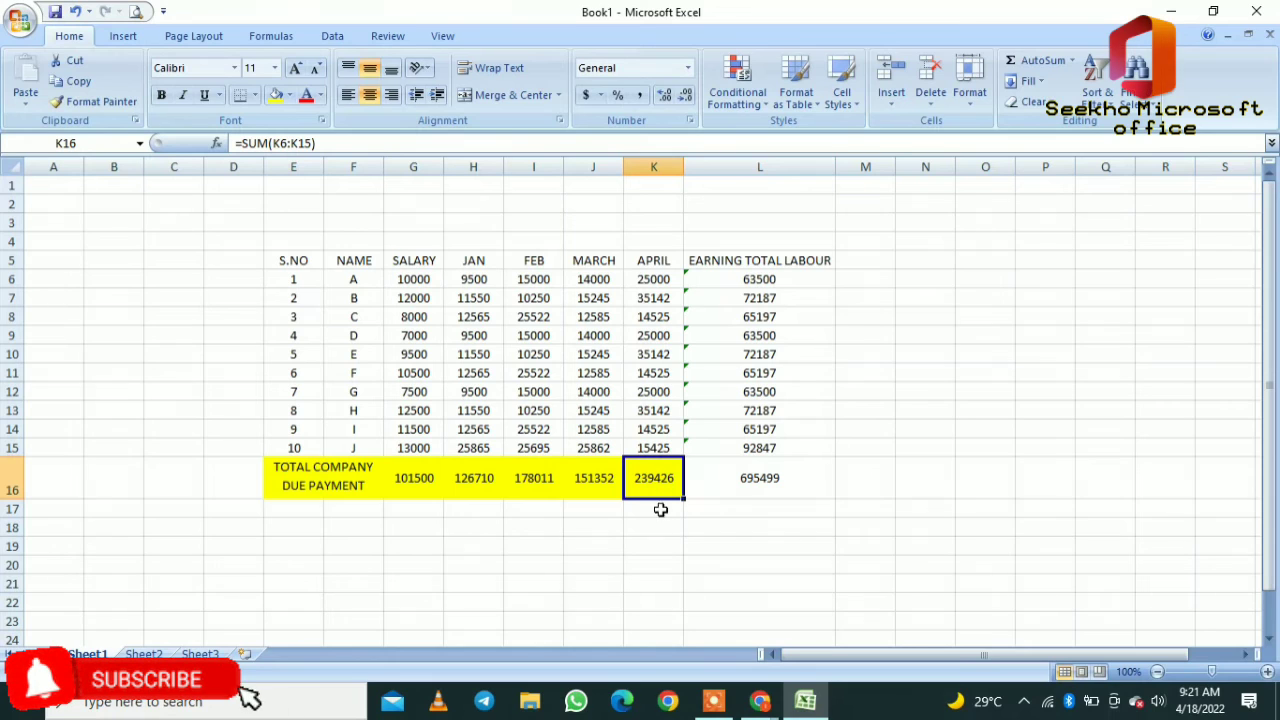
click(656, 528)
drag(621, 478, 462, 480)
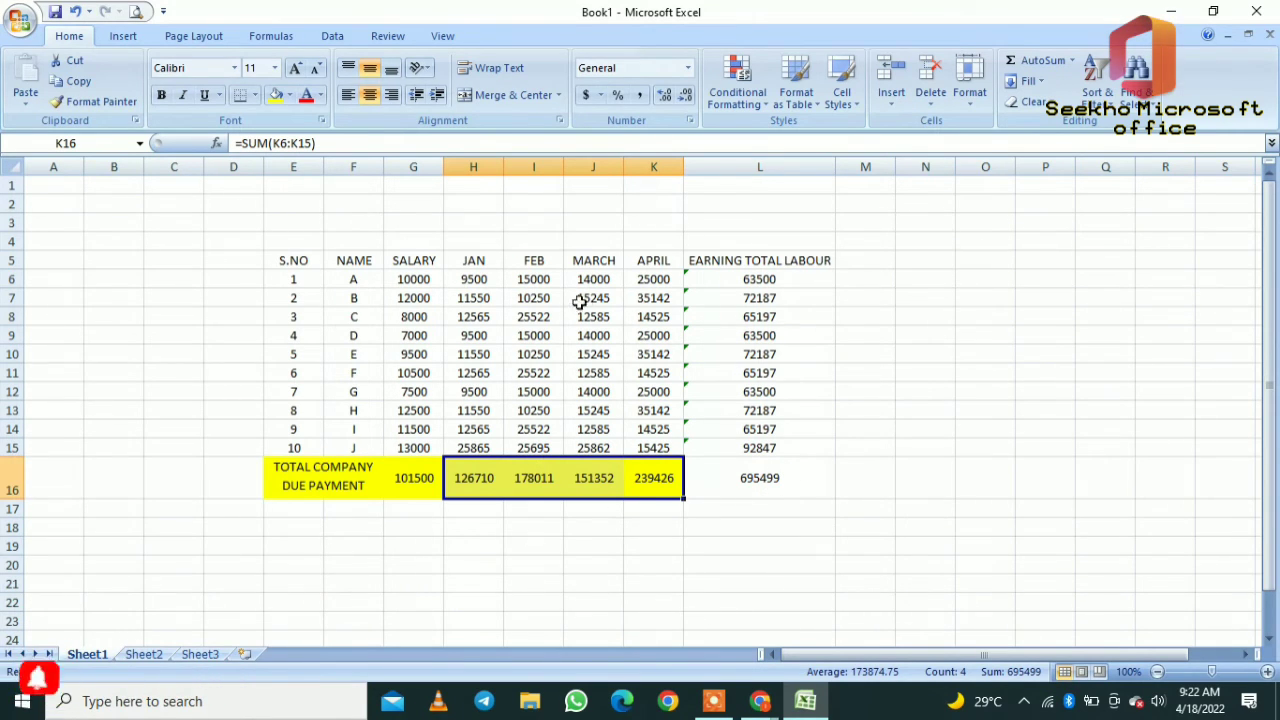
click(912, 317)
- Fill the headings E5:K5 and the serial number and name cells E6:F15 with yellow
drag(297, 260, 672, 262)
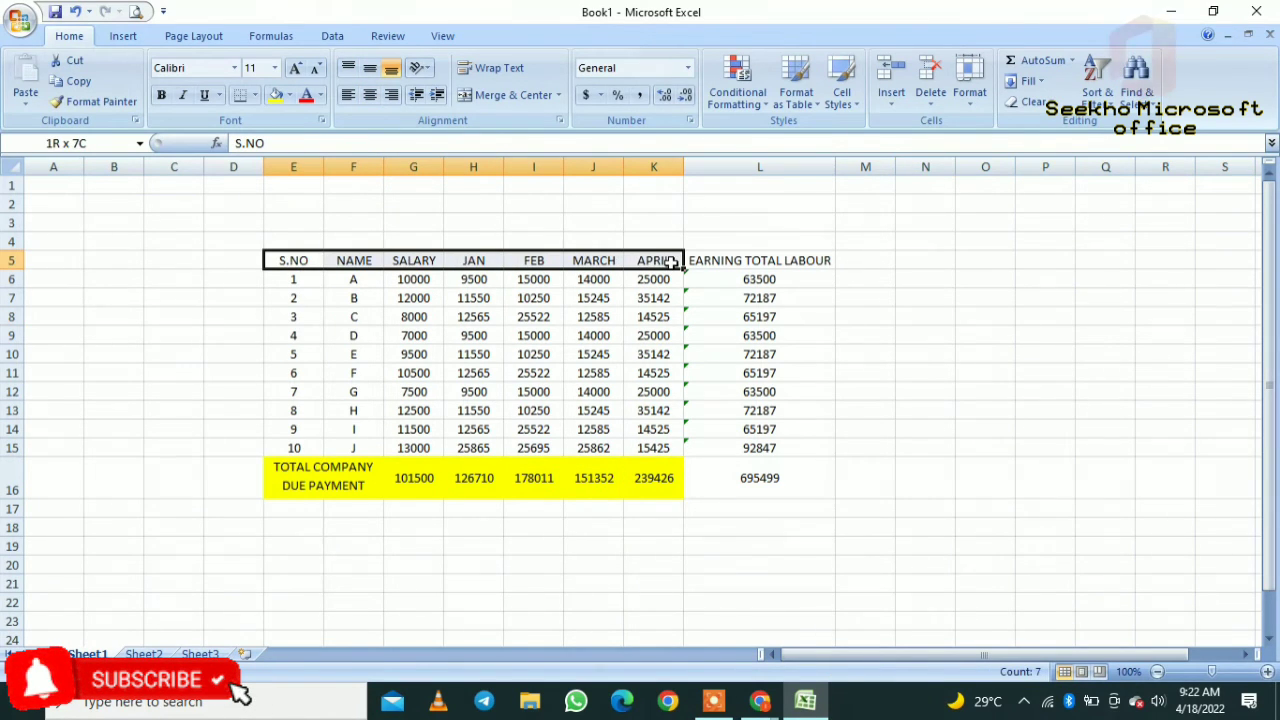
click(275, 95)
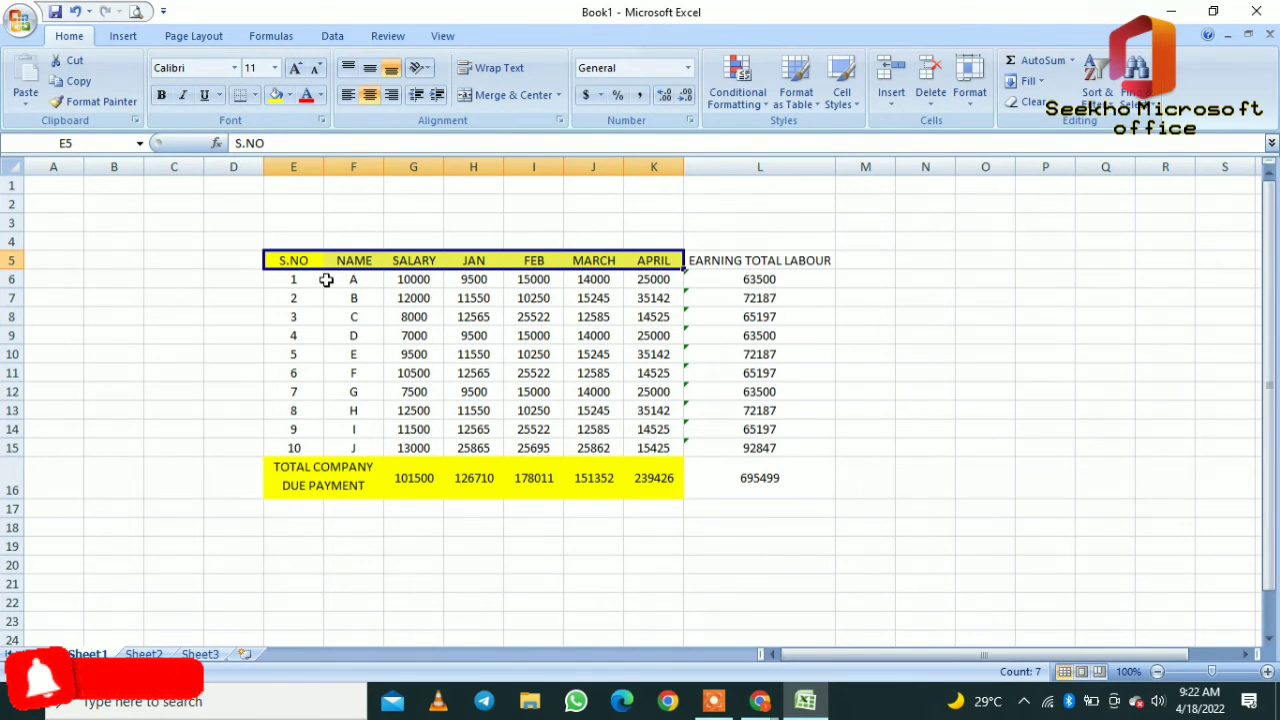
drag(312, 279, 369, 444)
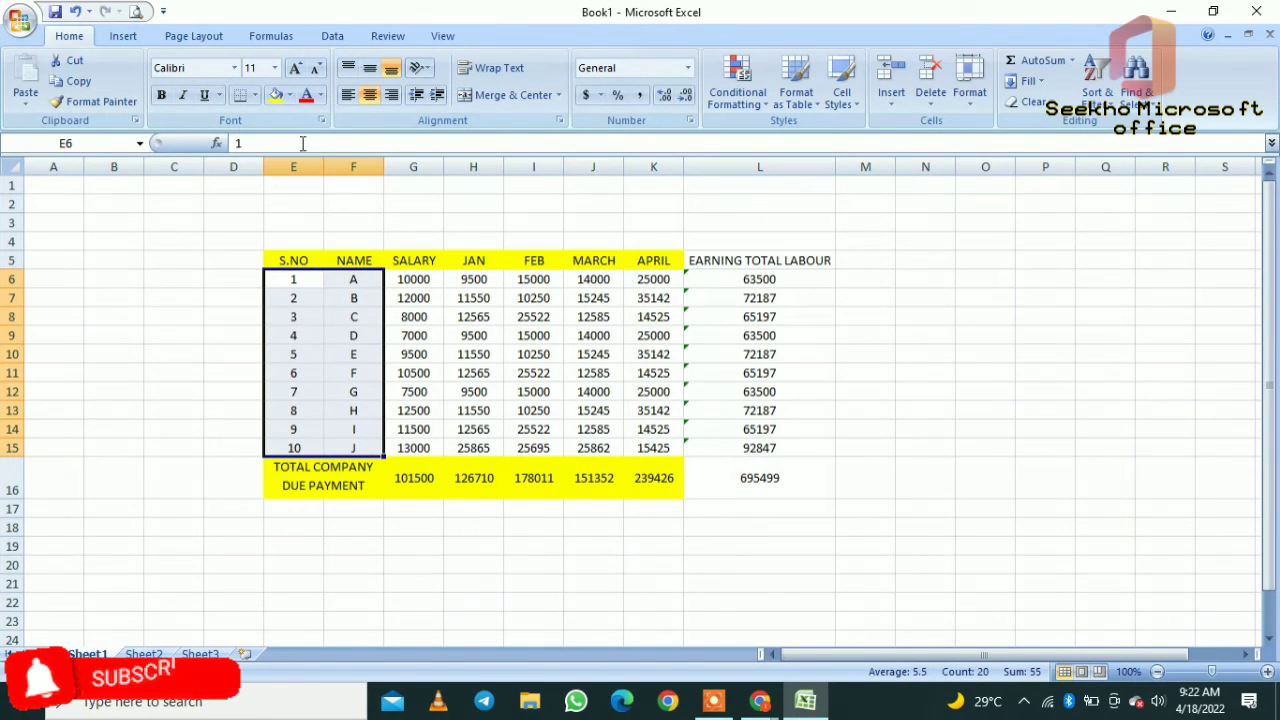
click(276, 97)
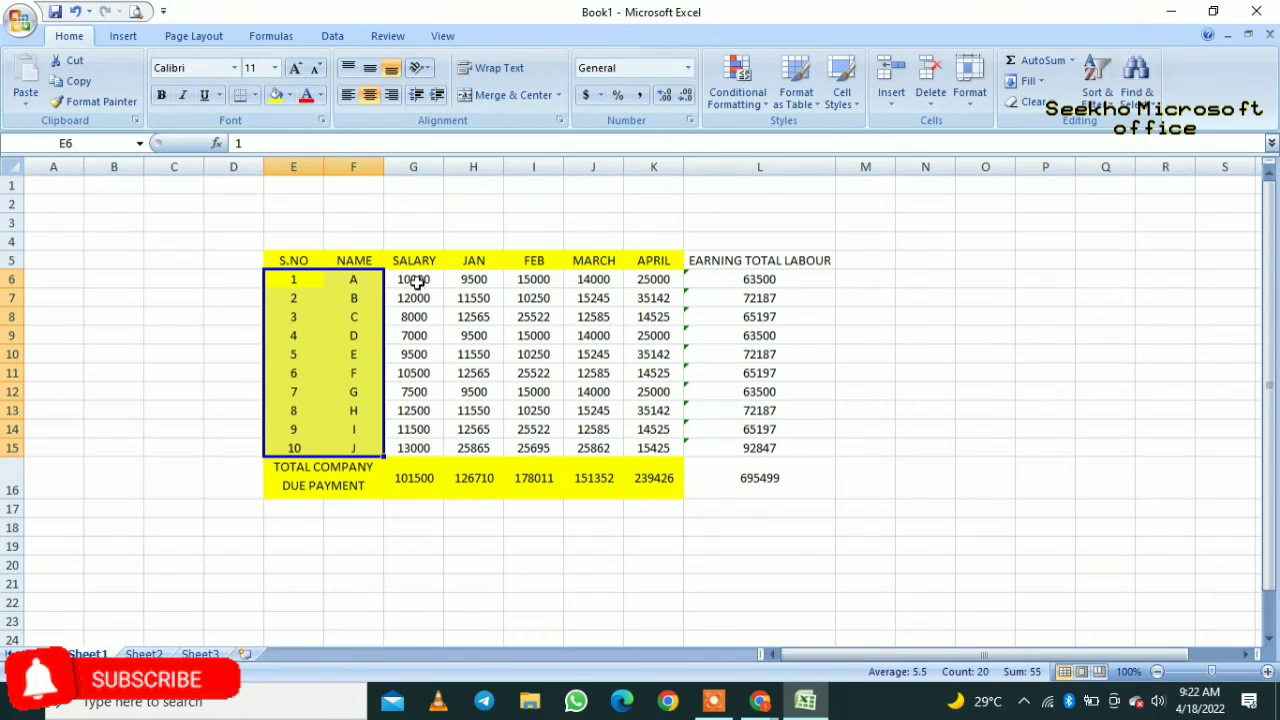
- Set the font color of the salaries in G6:G15 to red and the monthly payments in H6:K15 to green
drag(417, 280, 438, 445)
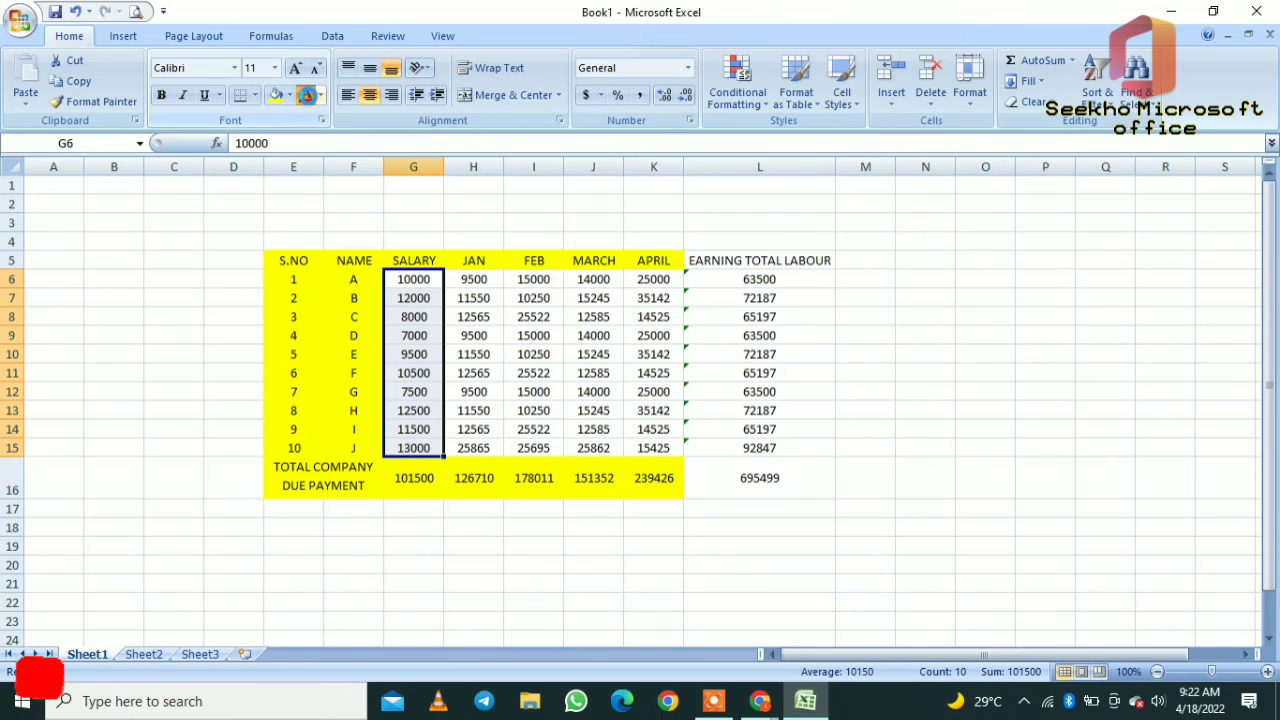
click(307, 96)
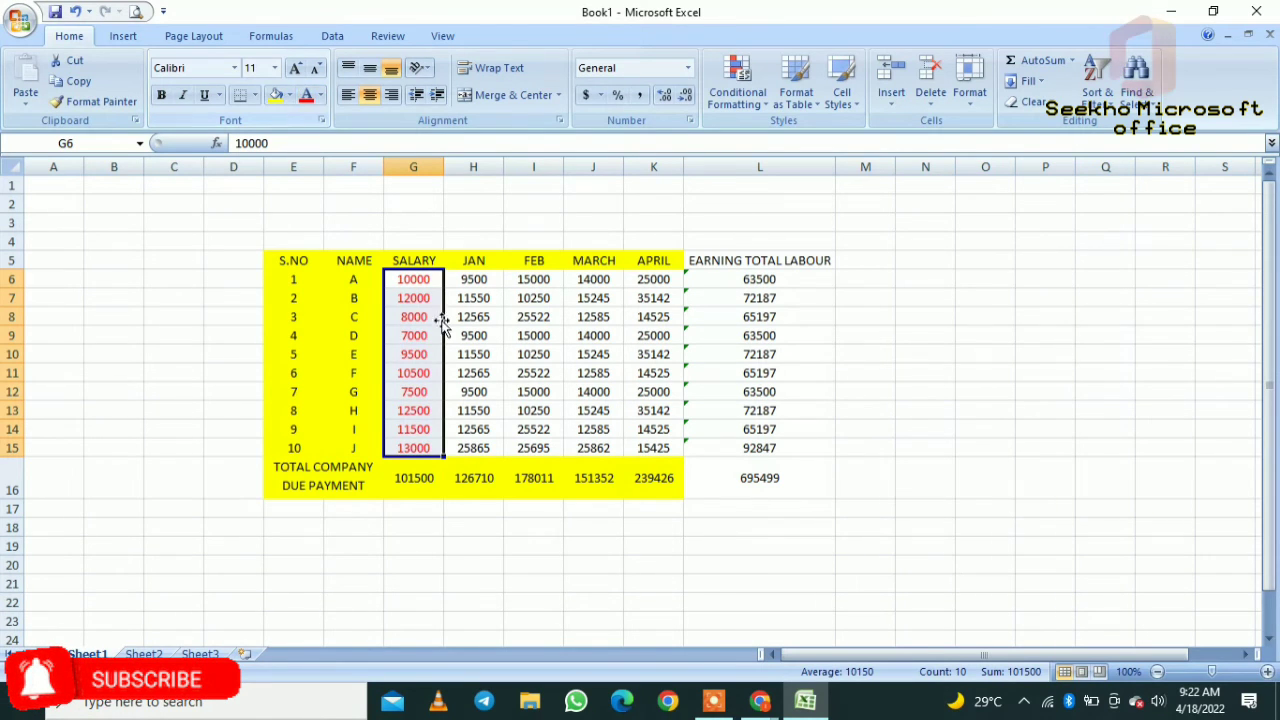
drag(473, 281, 648, 444)
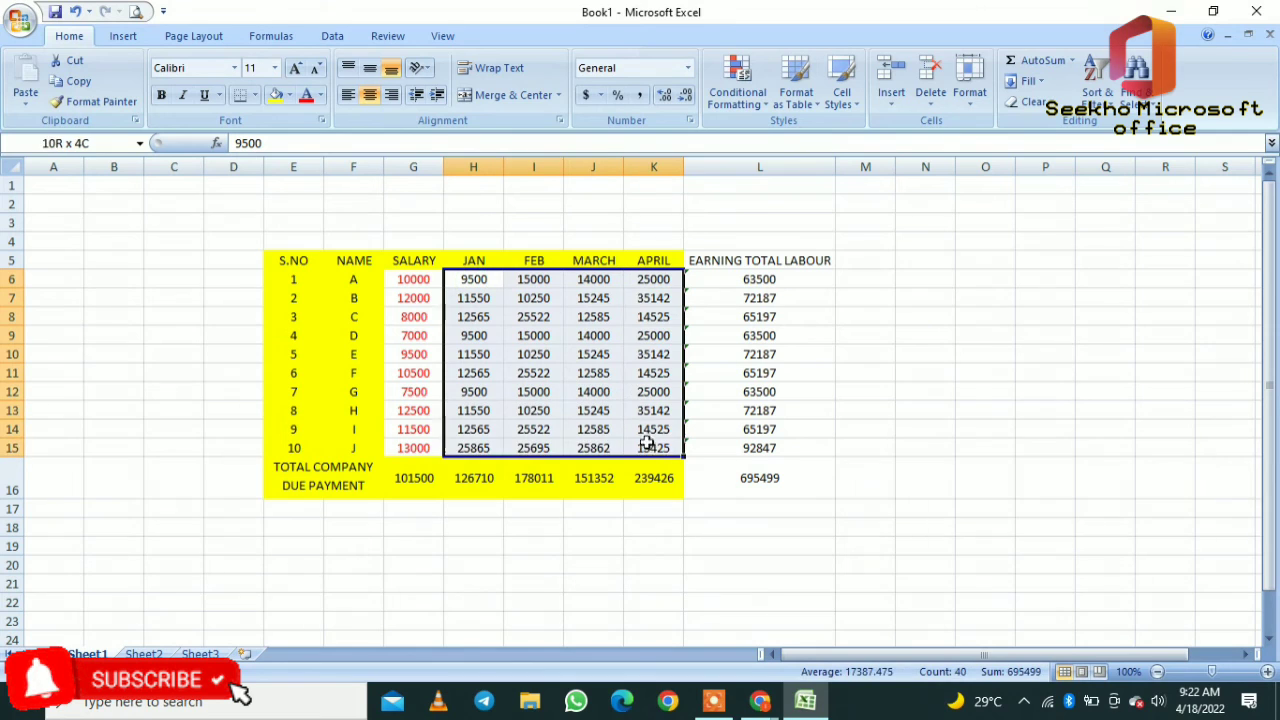
click(321, 96)
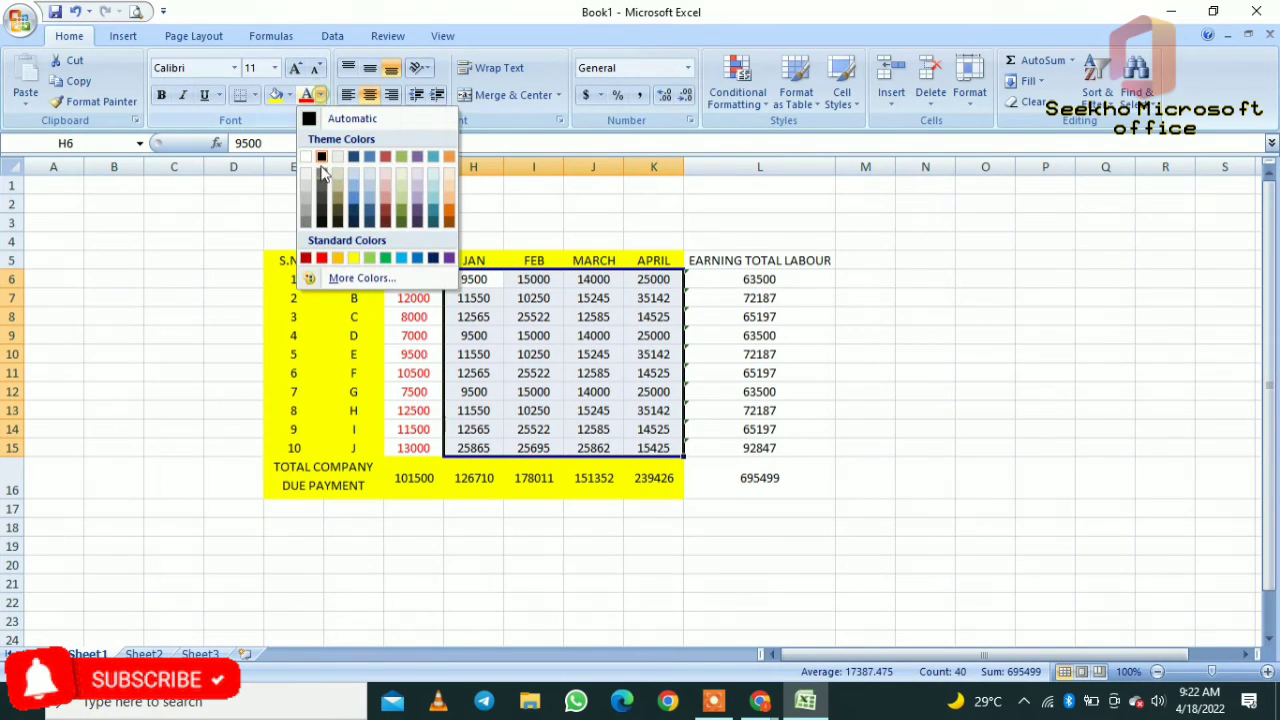
click(388, 262)
click(925, 335)
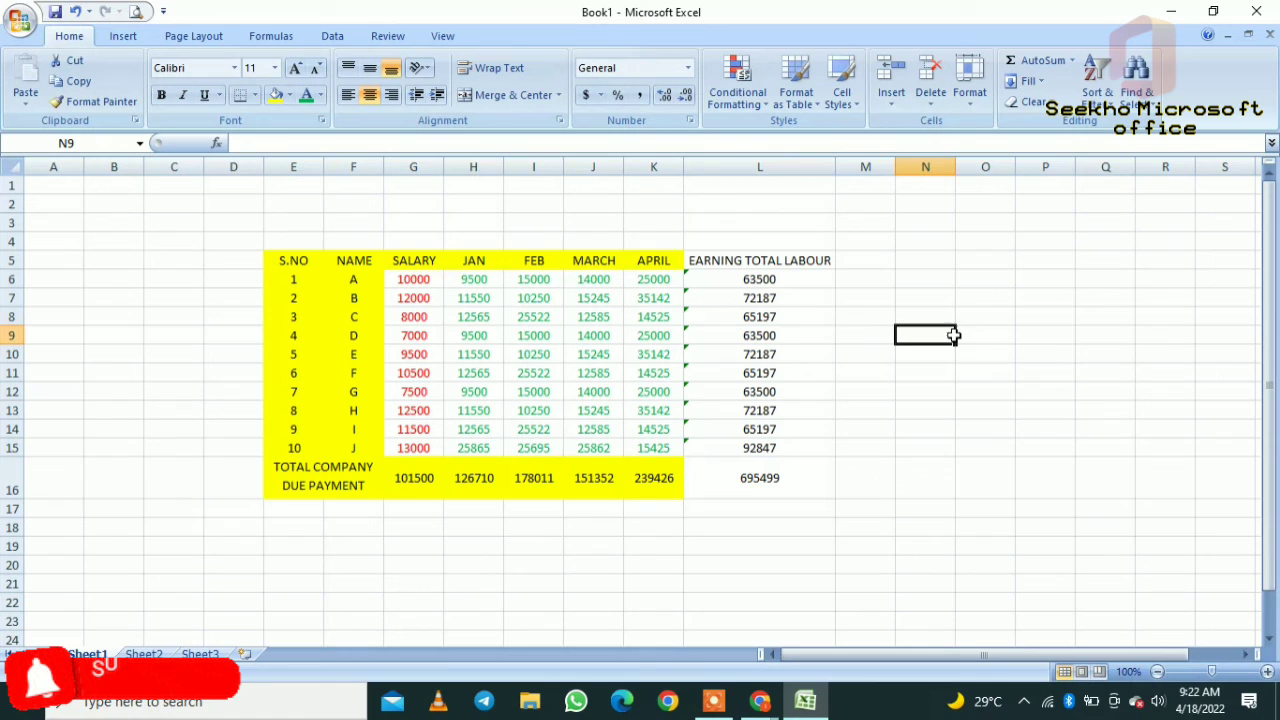
- Set the font color of the employees' earning totals in L6:L15 to purple
click(795, 280)
drag(795, 280, 811, 447)
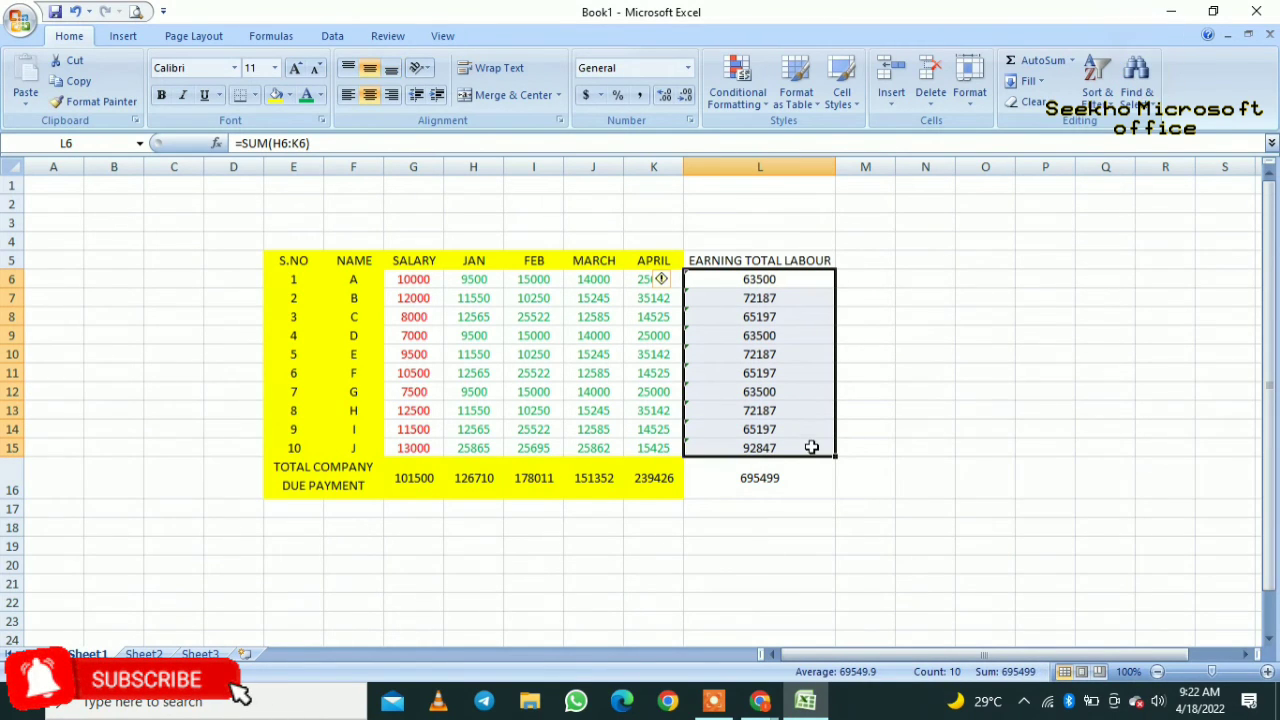
click(321, 95)
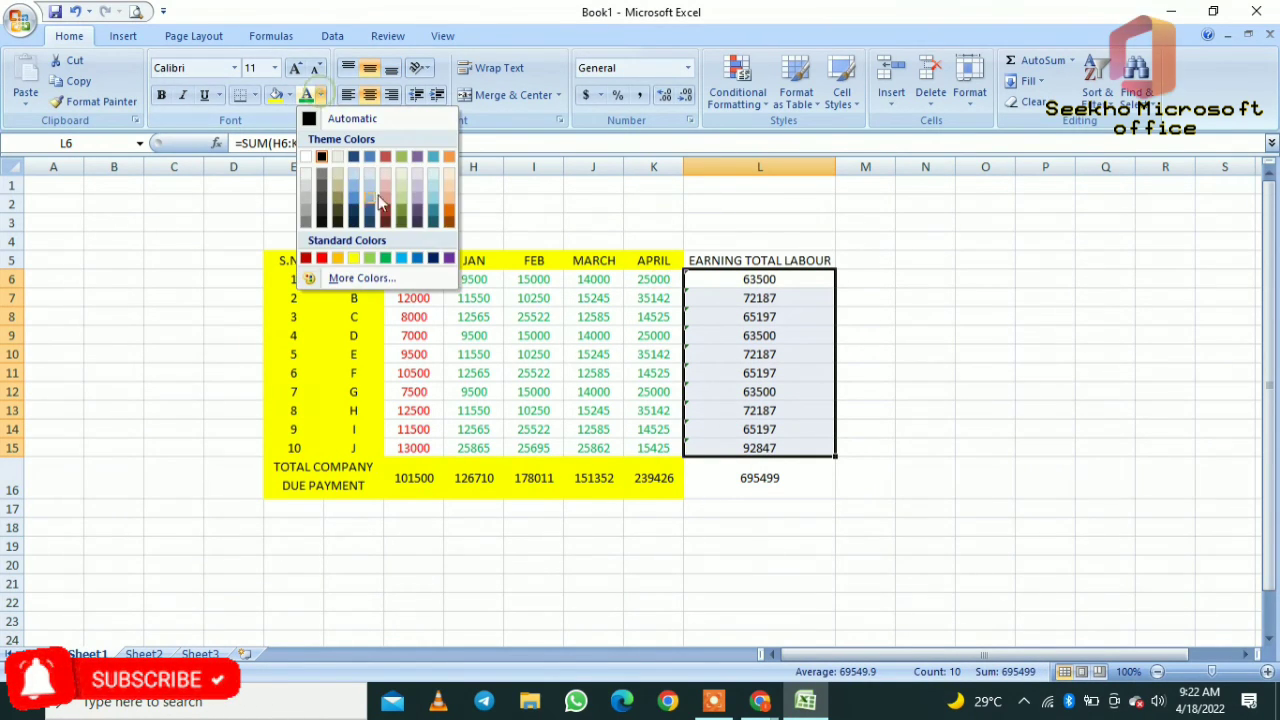
click(448, 258)
click(1008, 503)
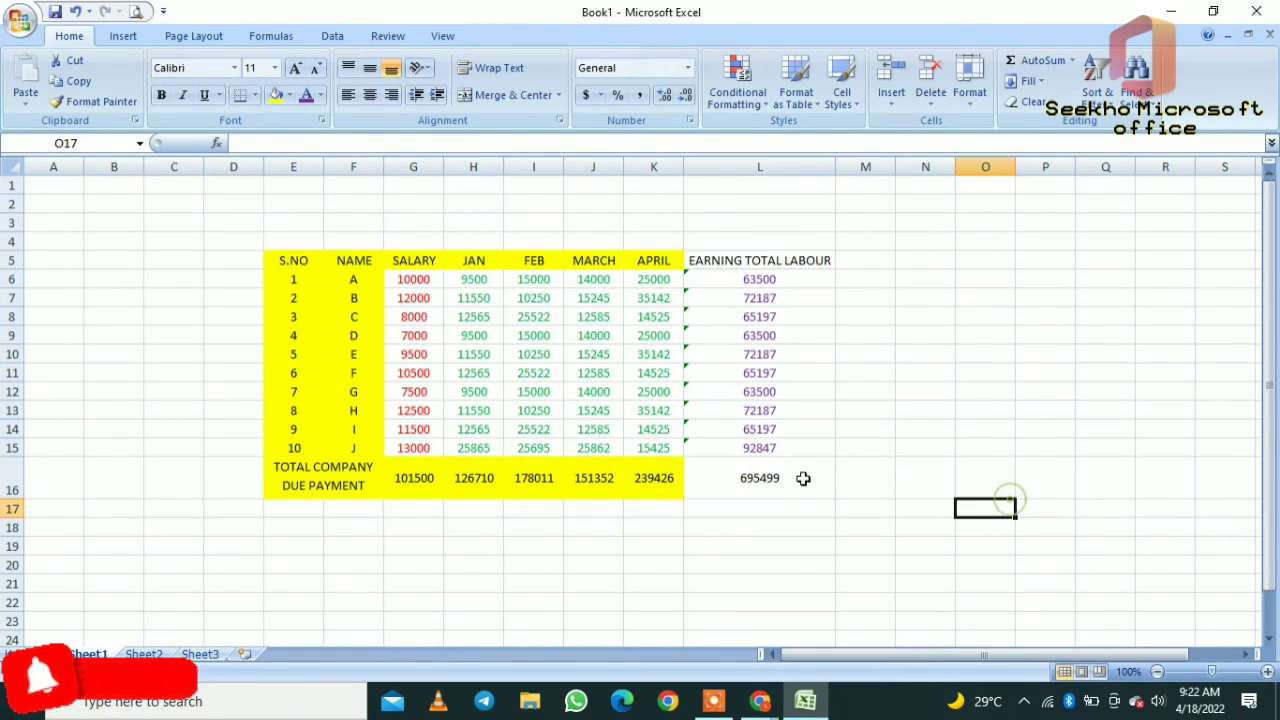
- Fill the grand total cell L16 with yellow to match the rest of the total row
click(802, 478)
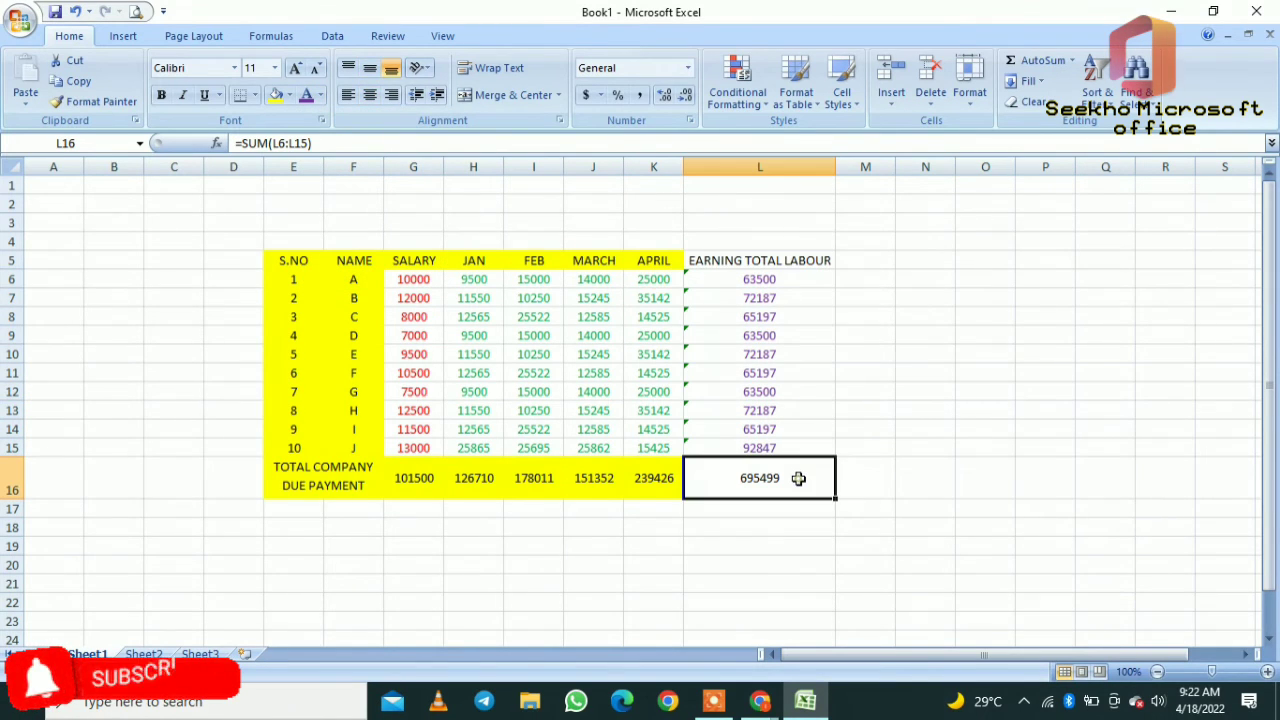
click(279, 98)
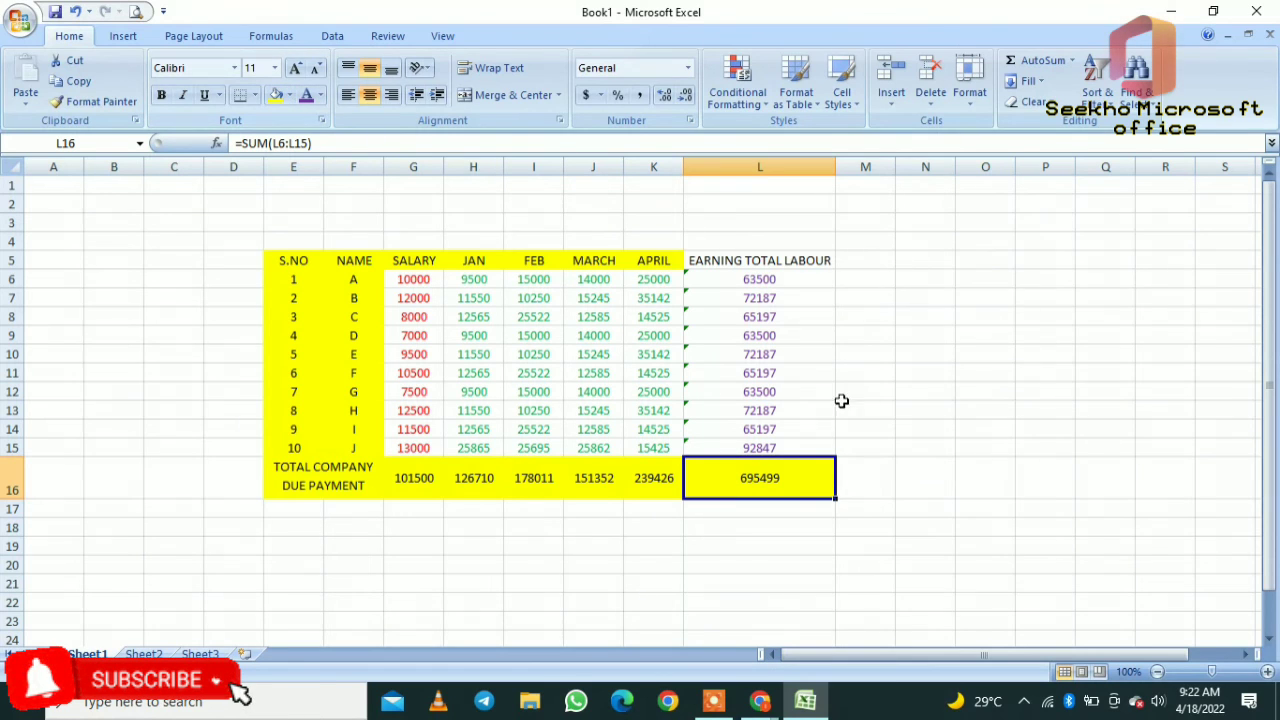
click(902, 410)
- Fill the salary, monthly payment and earning total cells G6:L15 with the darkest black theme shade
drag(416, 282, 775, 435)
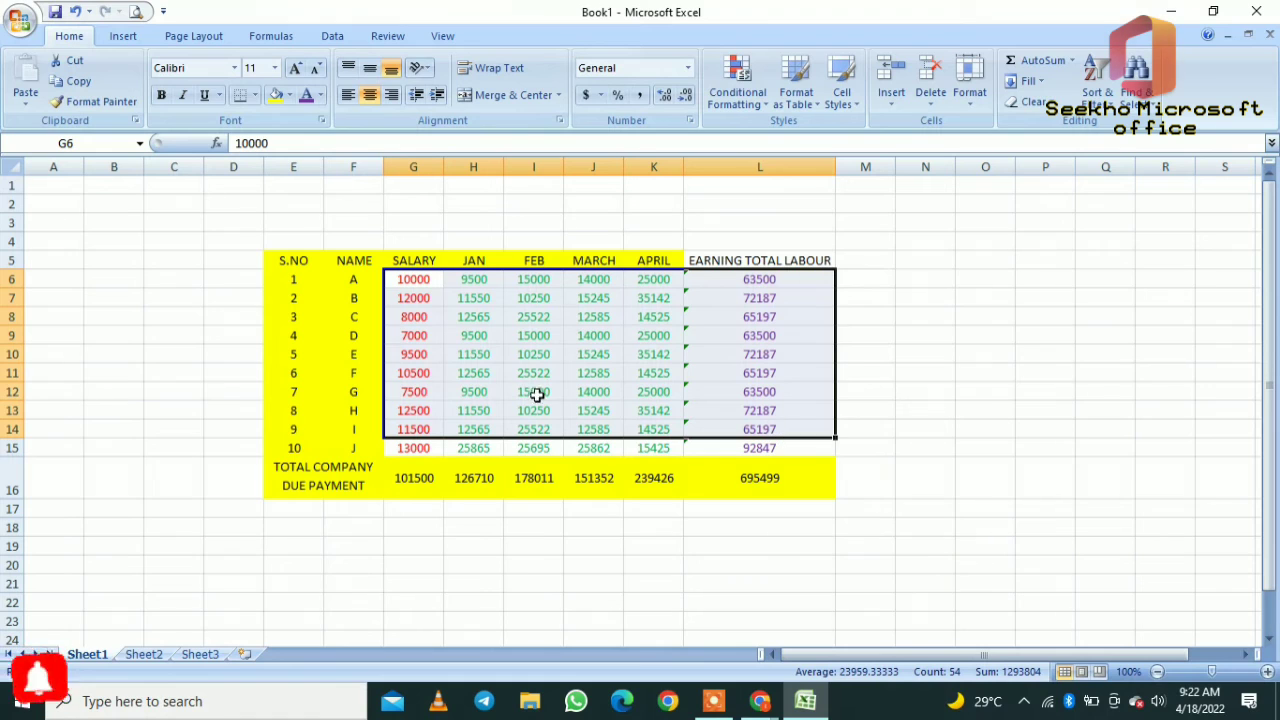
click(416, 282)
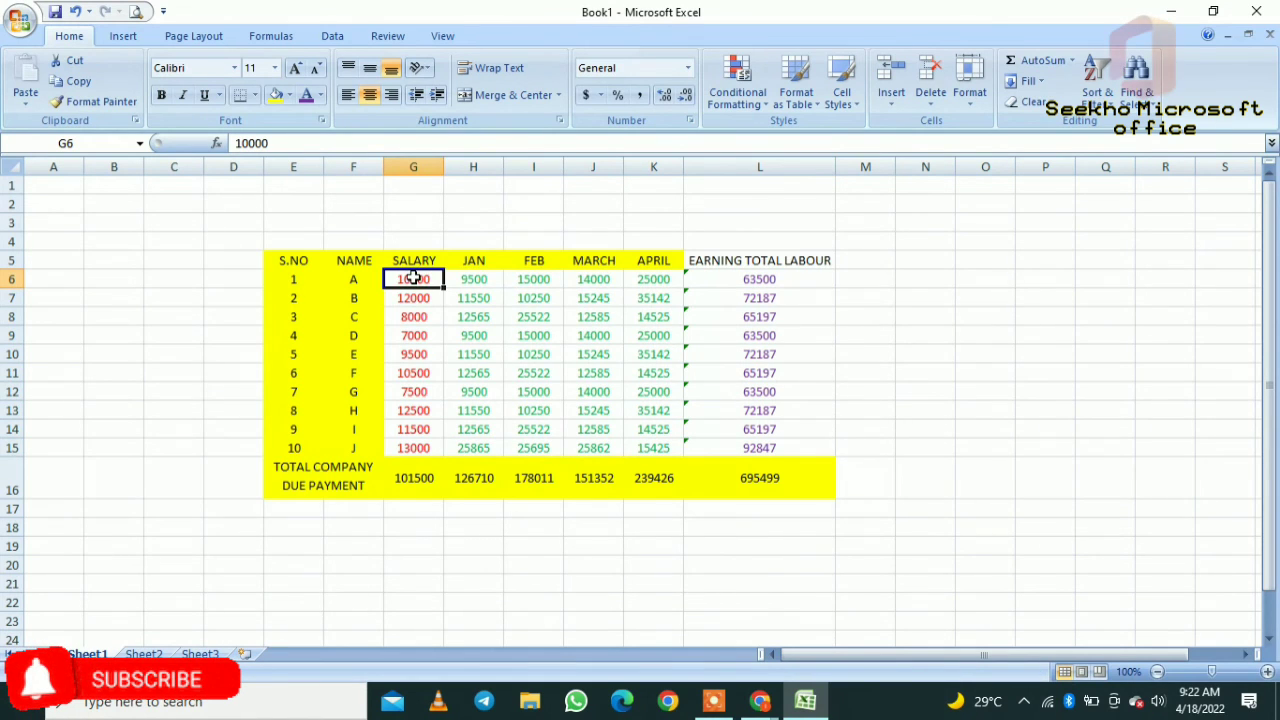
drag(414, 279, 760, 445)
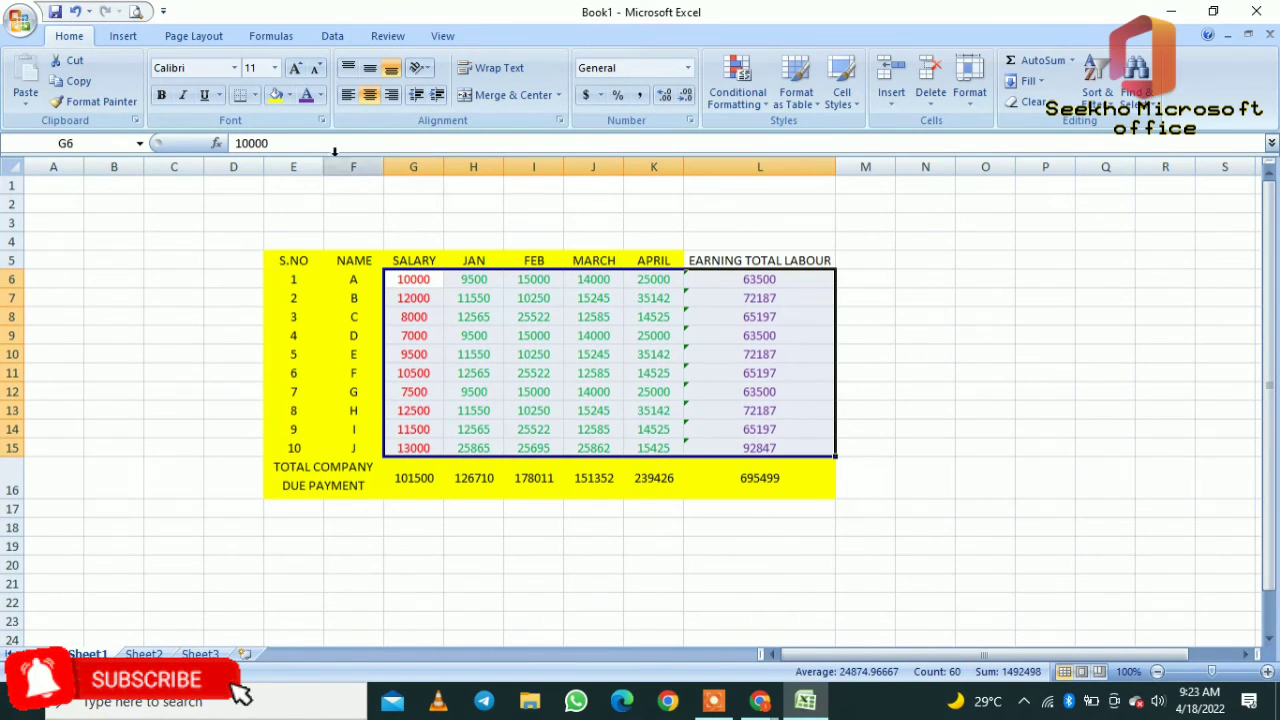
click(289, 95)
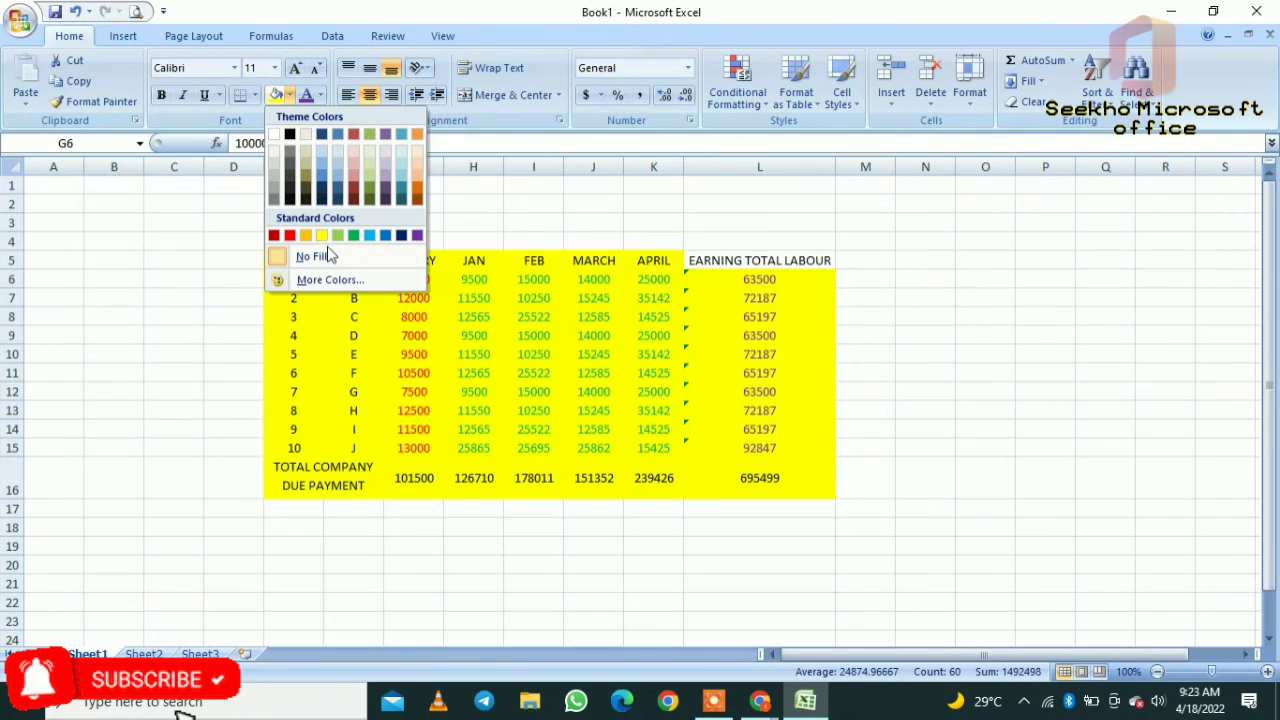
click(290, 197)
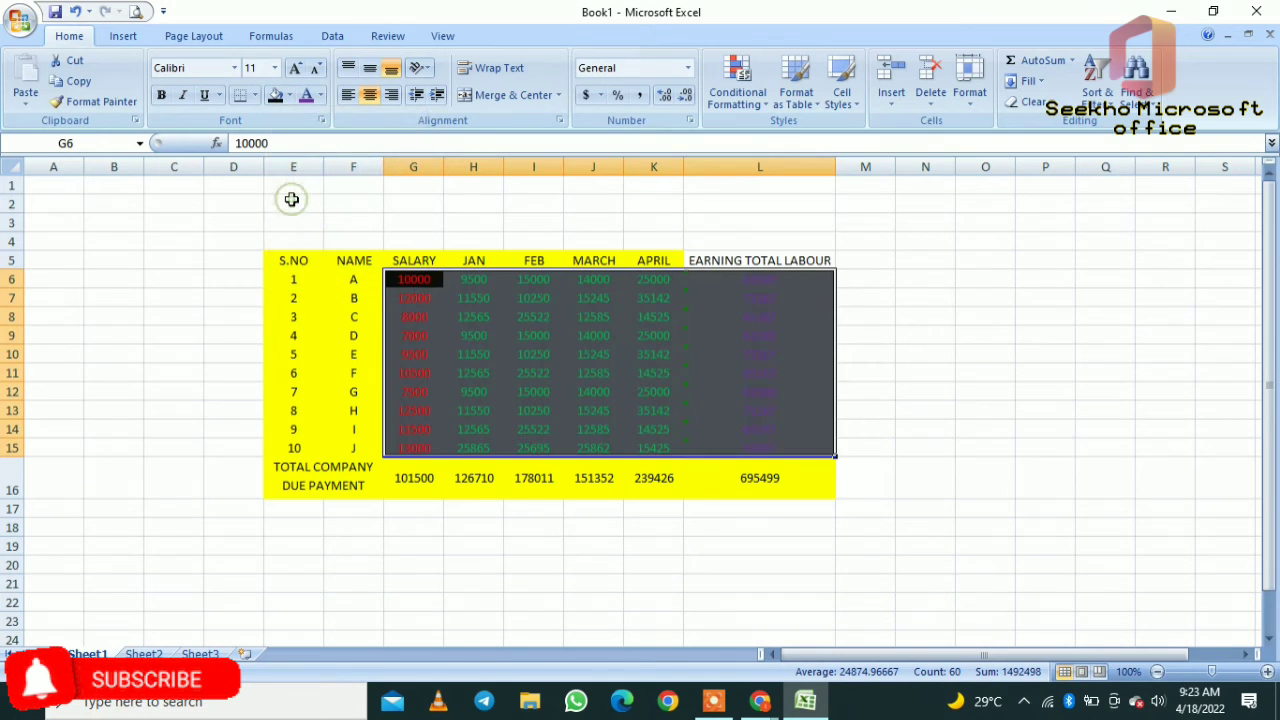
click(289, 95)
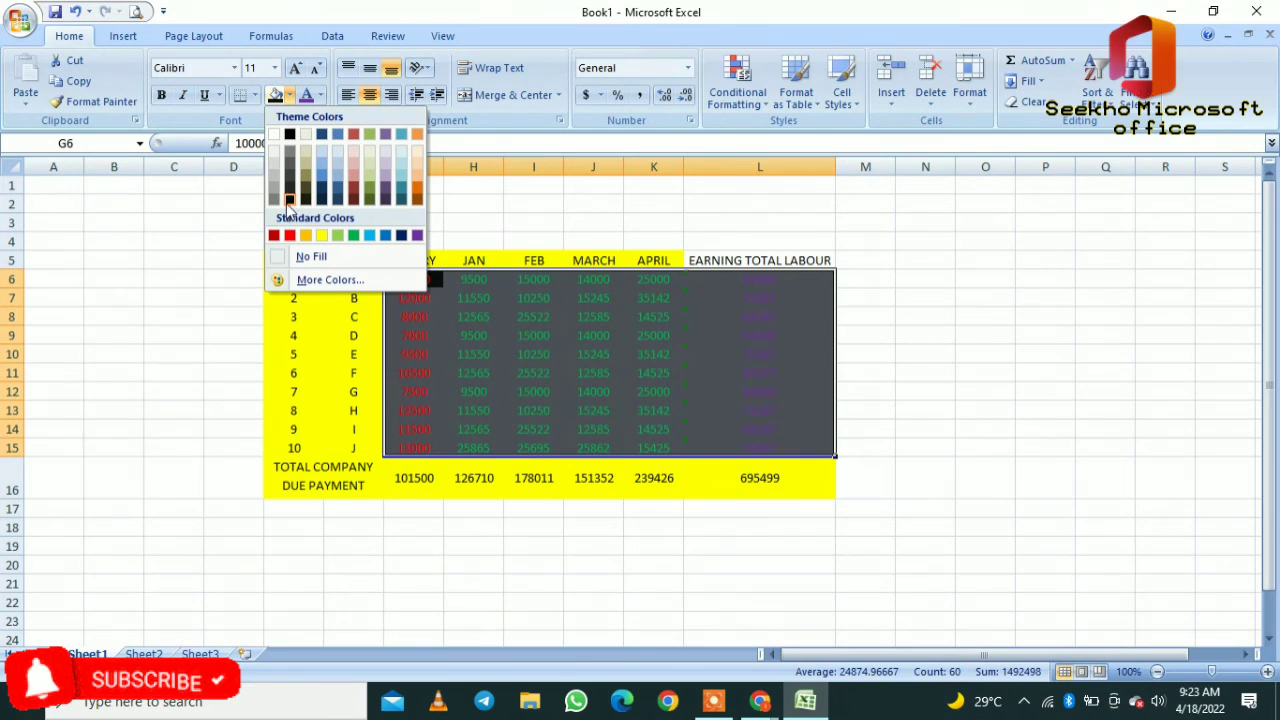
click(289, 200)
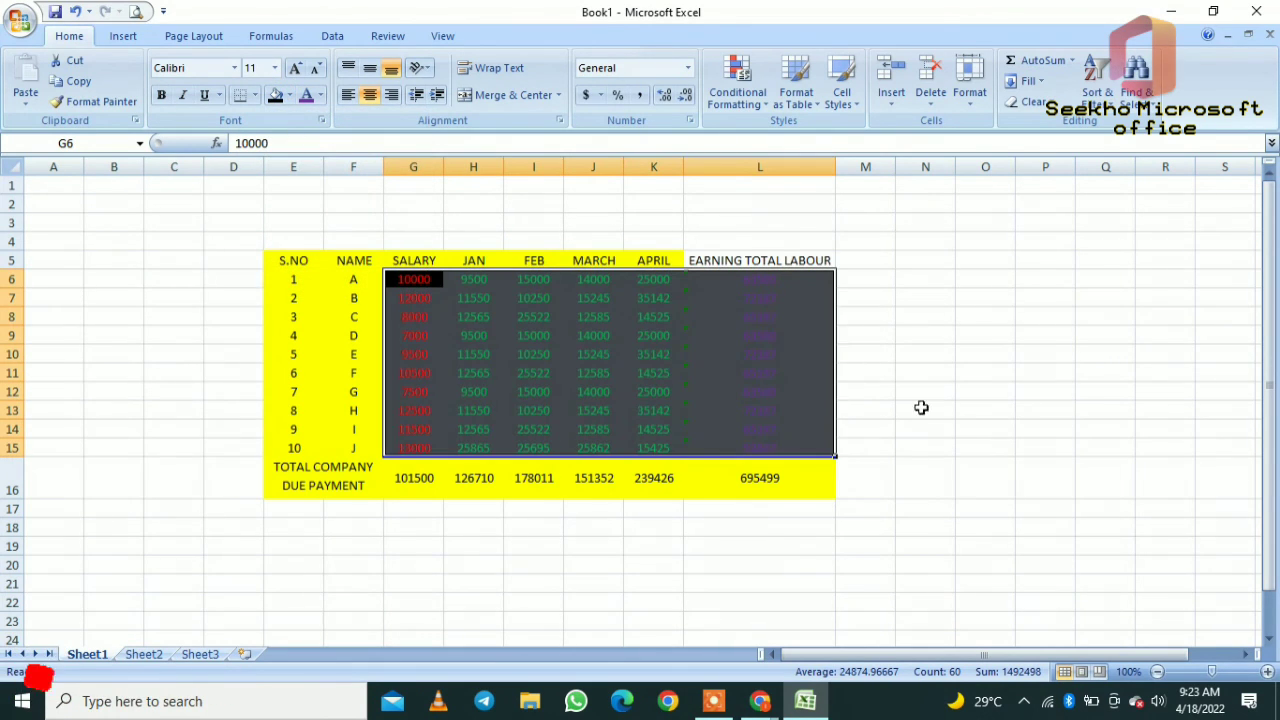
click(970, 427)
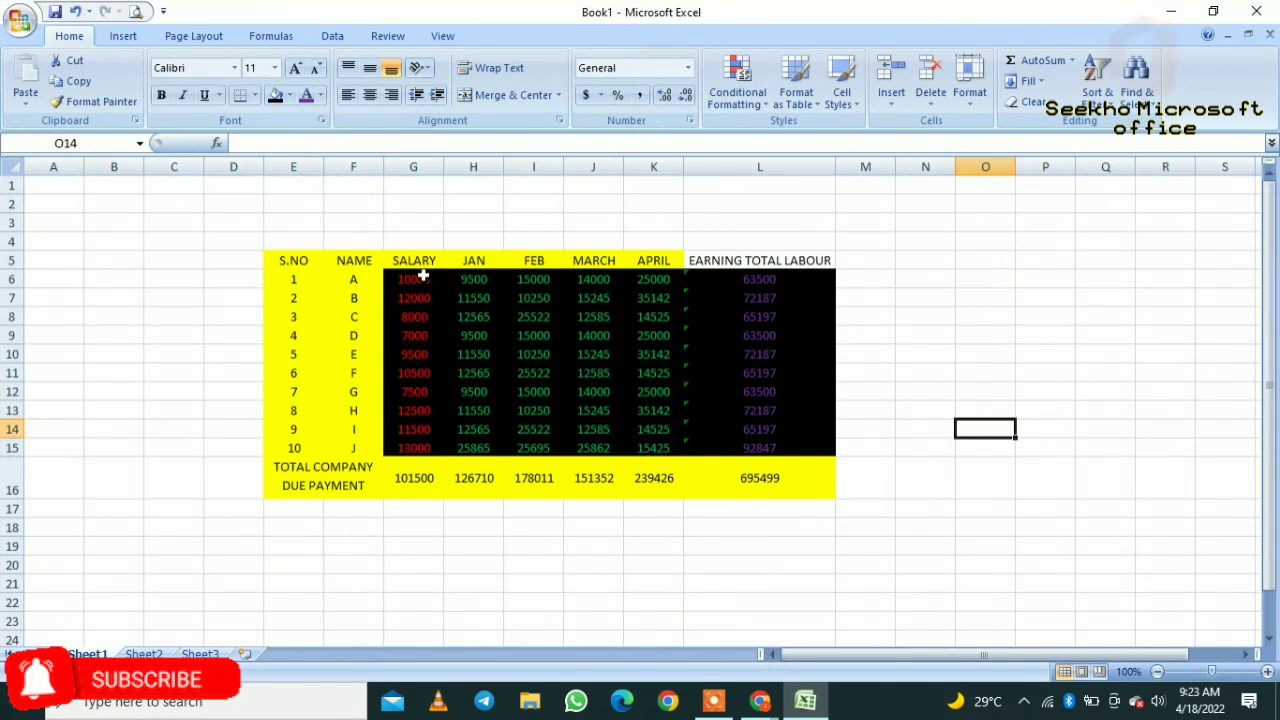
- Make the salary, monthly payment and earning total figures in G6:L15 bold
drag(423, 278, 783, 440)
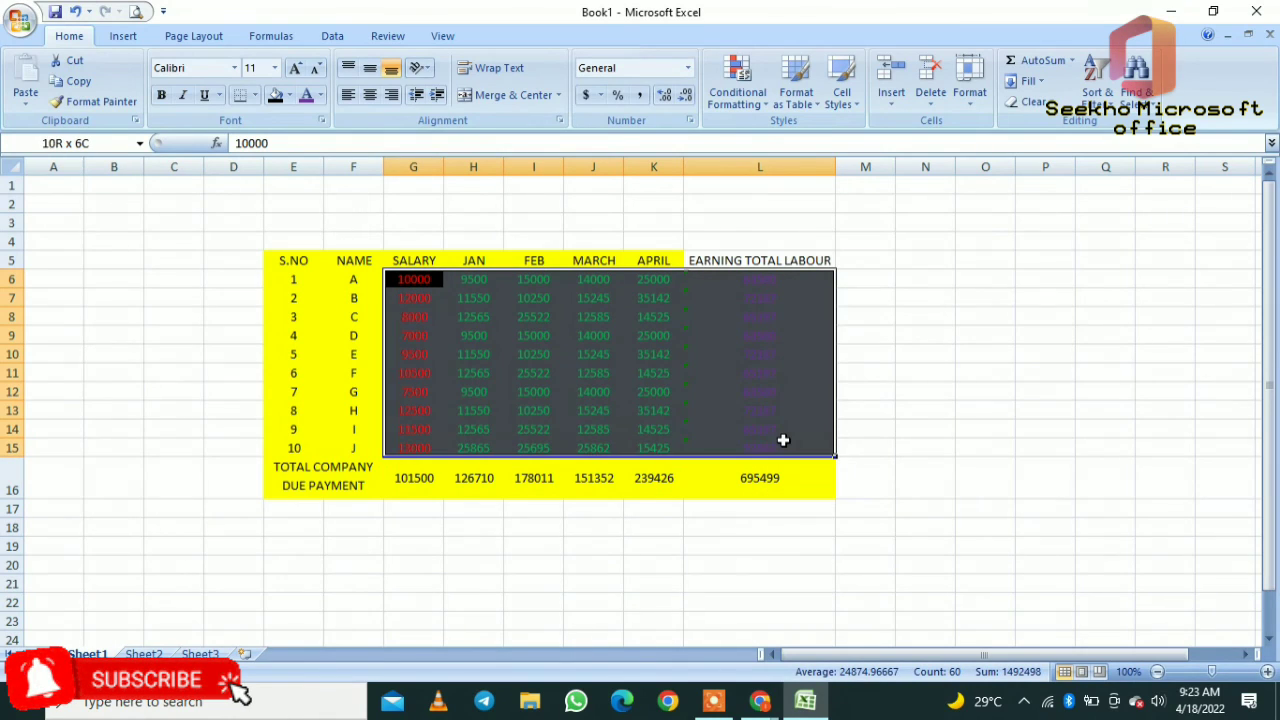
click(160, 97)
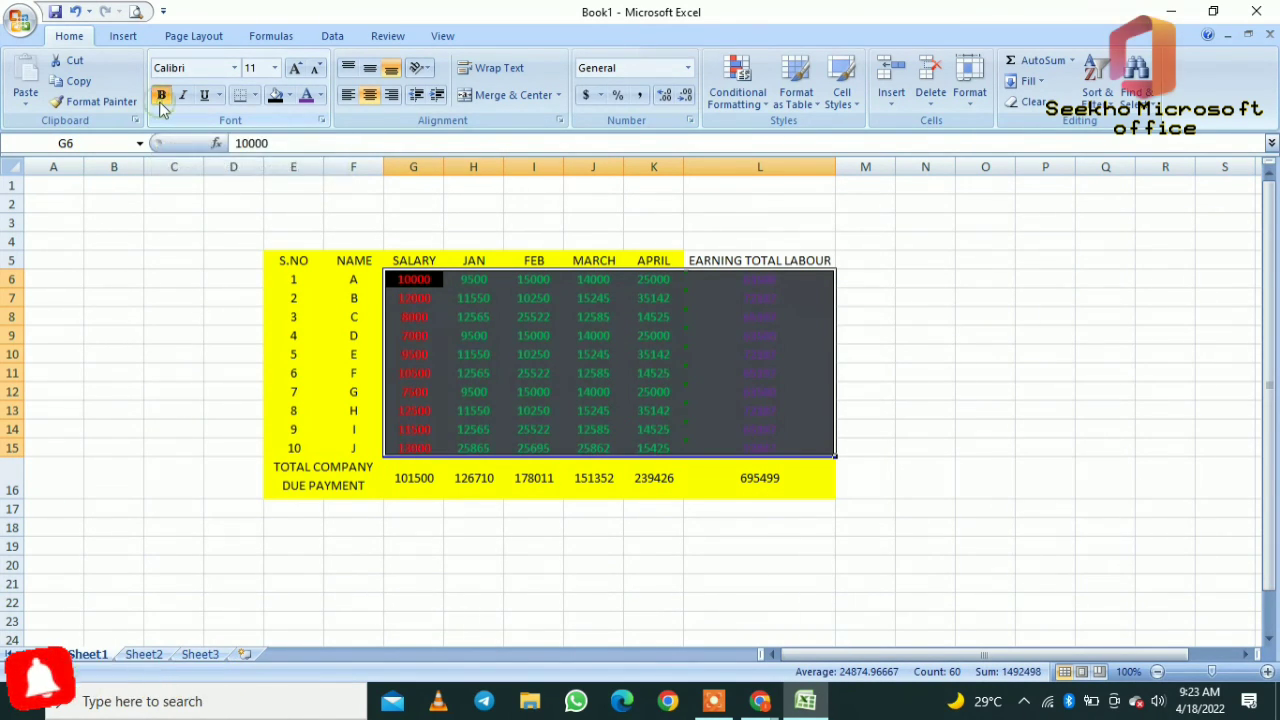
click(928, 371)
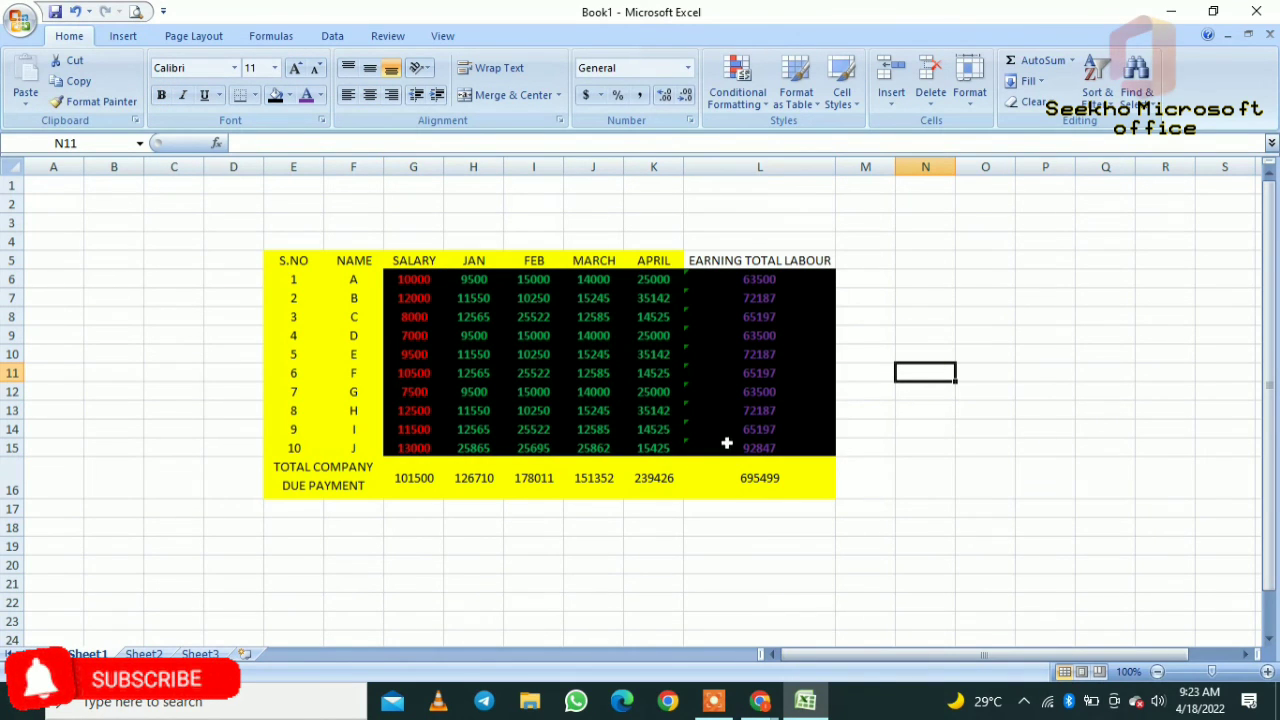
drag(785, 478, 311, 266)
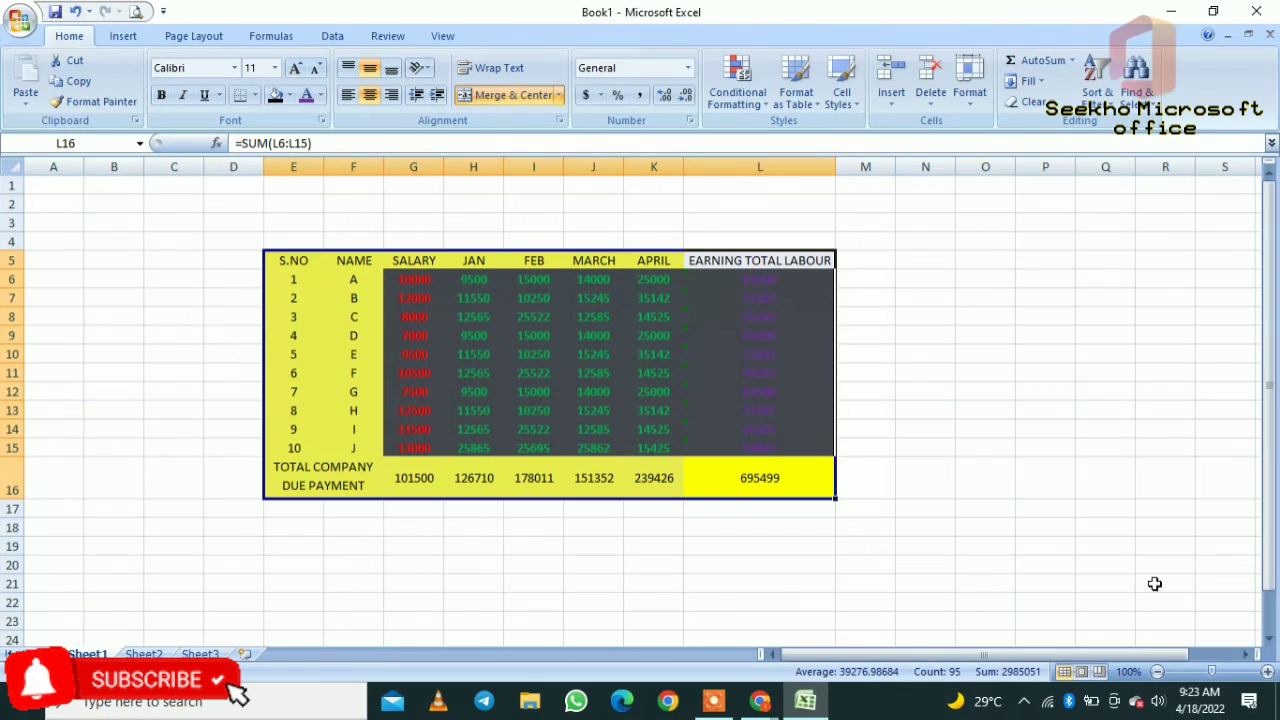
click(1044, 494)
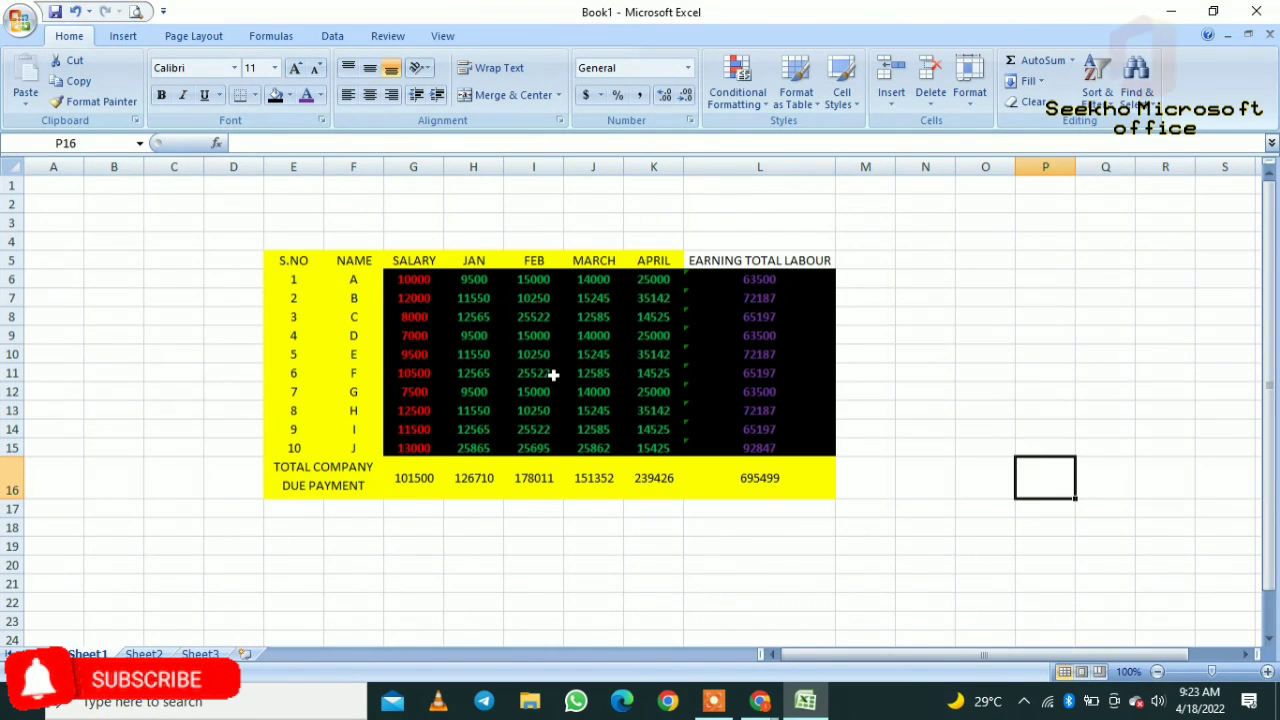
click(792, 552)
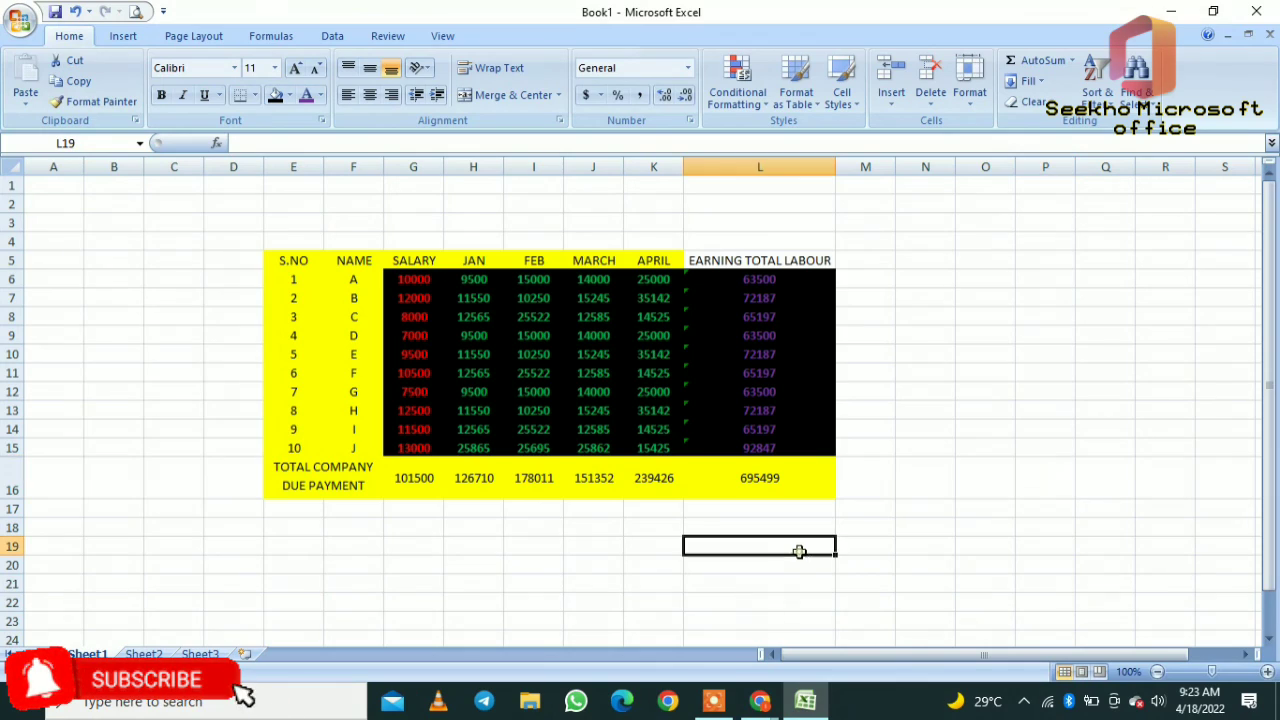
click(714, 704)
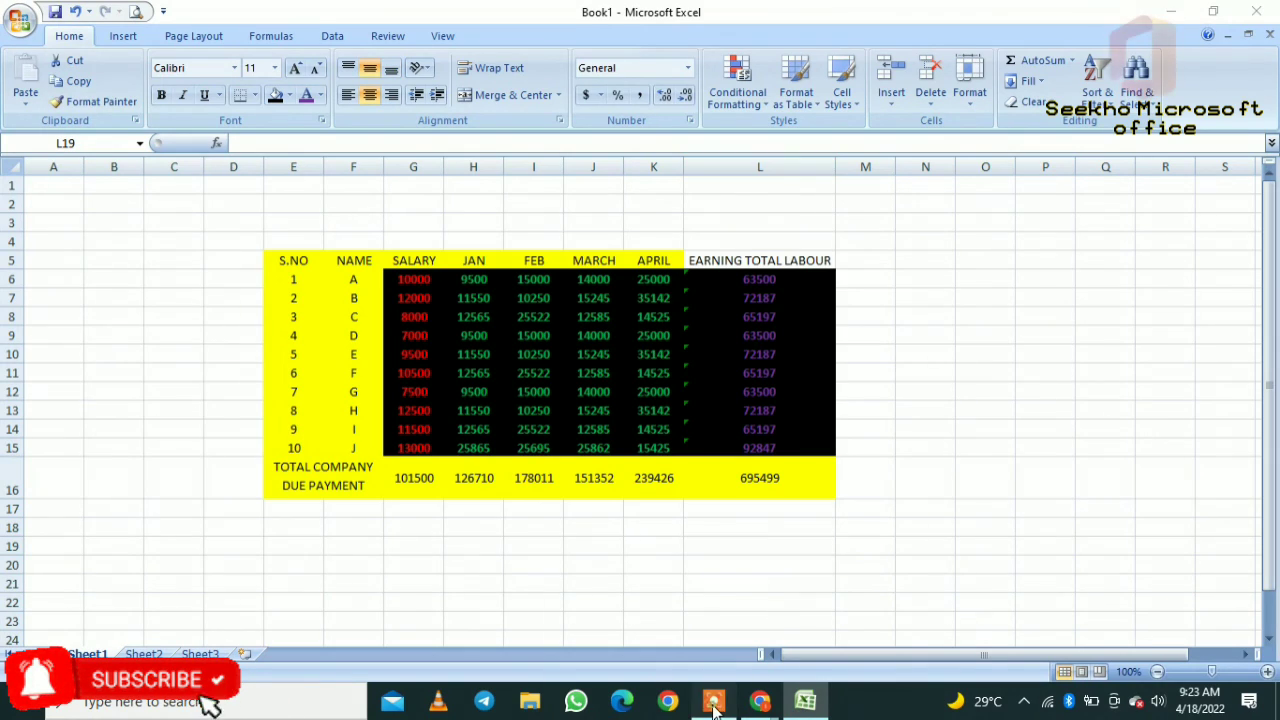